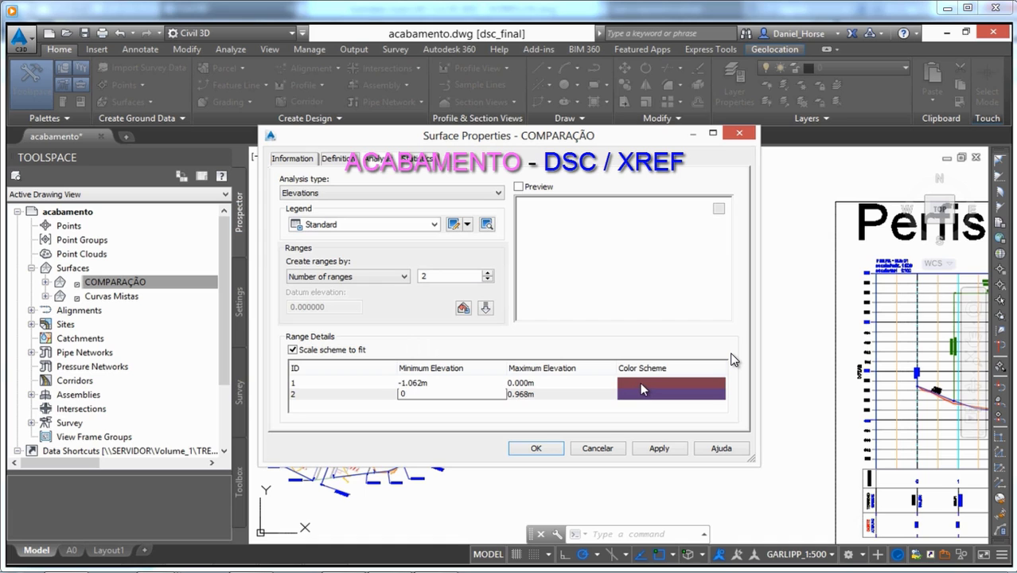
- Set the COMPARAÇÃO surface's elevation color scheme to red for range 1 and green for range 2, and save the drawing
click(640, 382)
click(640, 382)
click(395, 318)
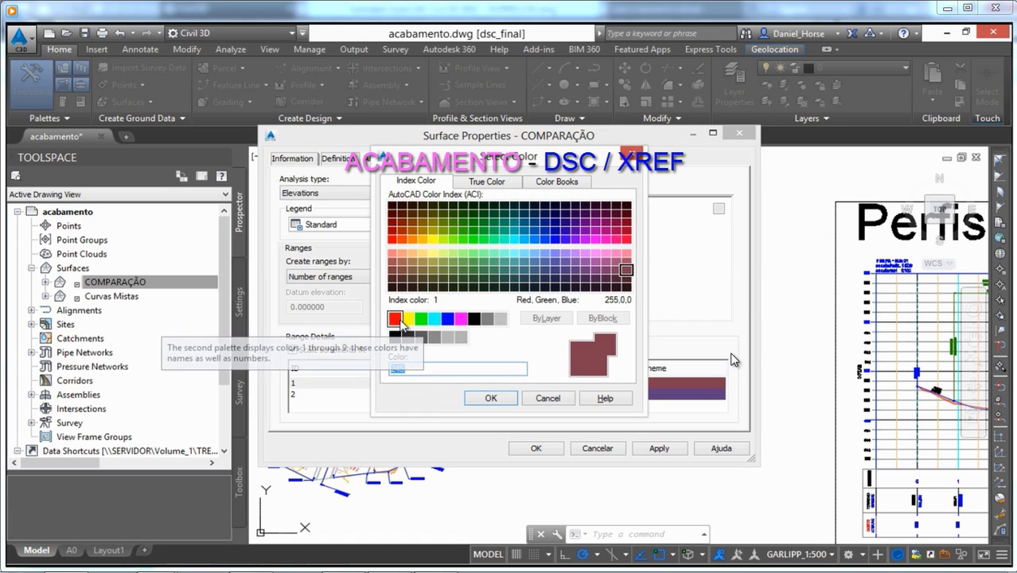
click(490, 398)
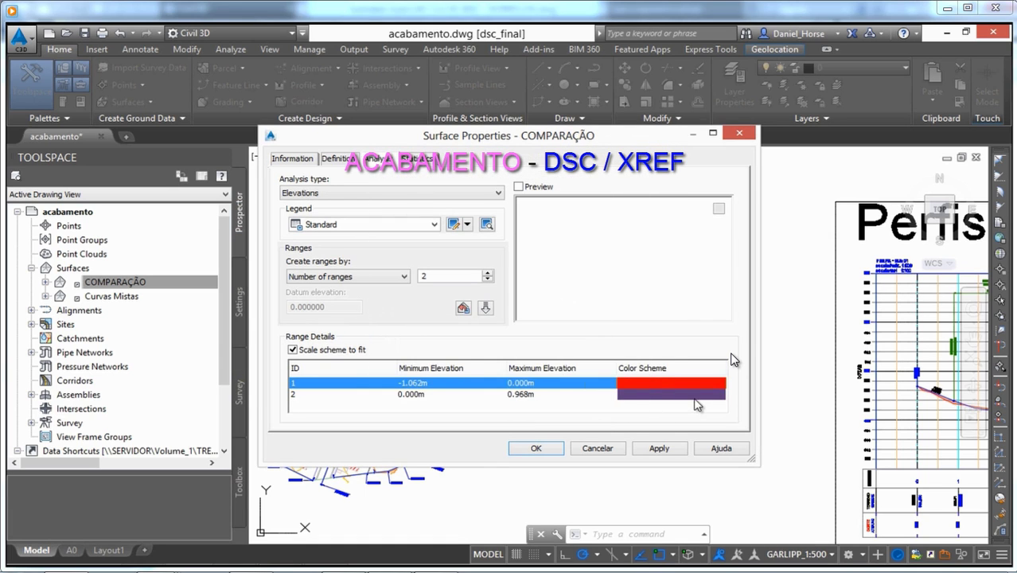
click(692, 395)
click(692, 395)
click(421, 320)
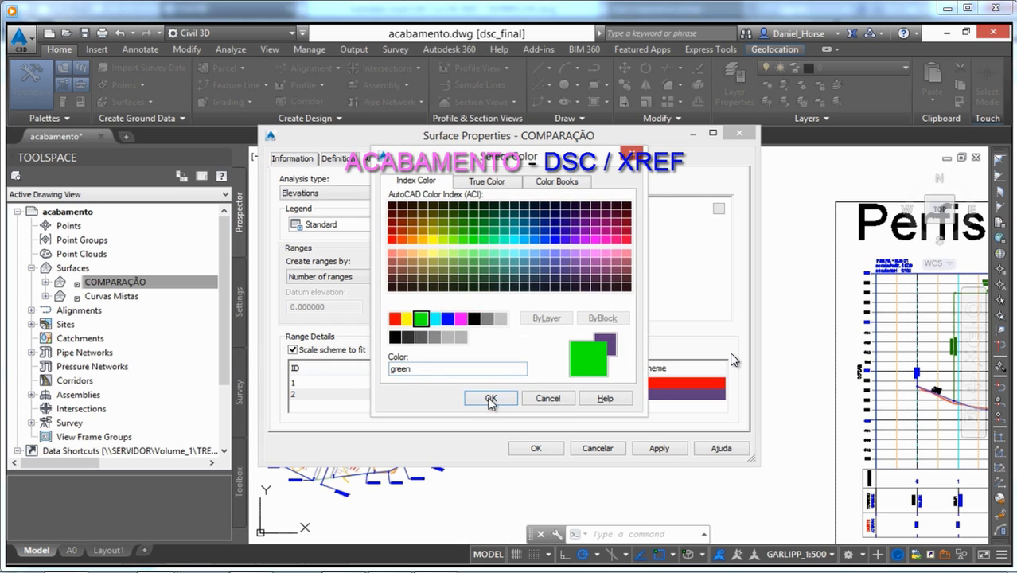
click(490, 398)
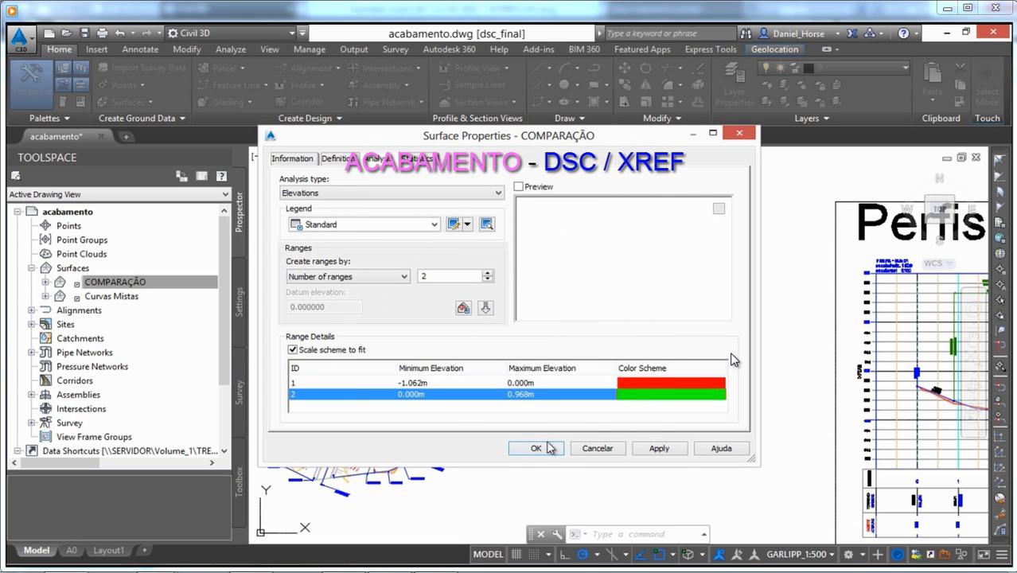
click(544, 450)
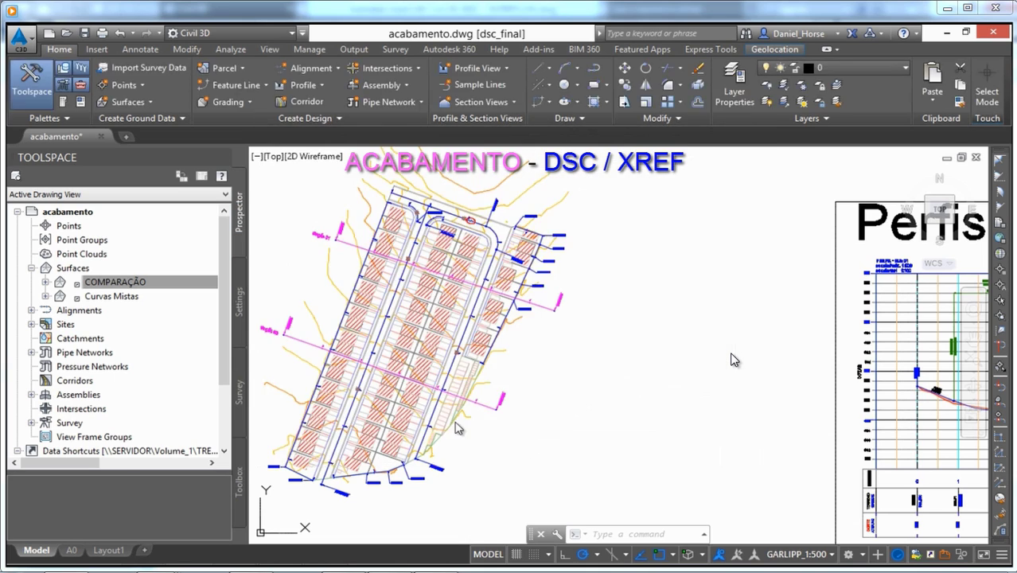
key(ctrl+s)
click(76, 284)
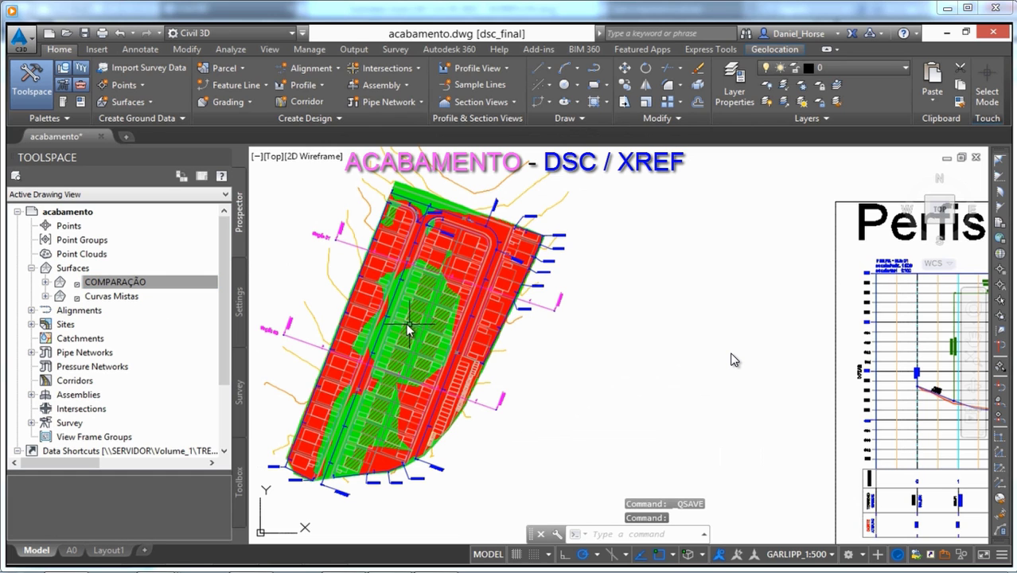
- Examine the red and green elevation areas of the COMPARAÇÃO surface across the subdivision's lots and streets
scroll(422, 326, up, 5)
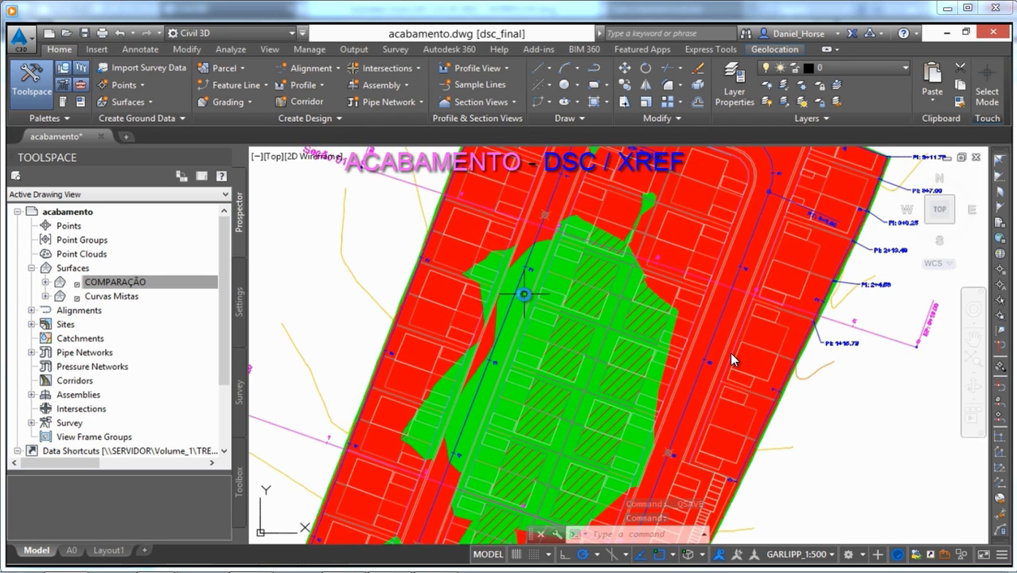
scroll(732, 360, down, 5)
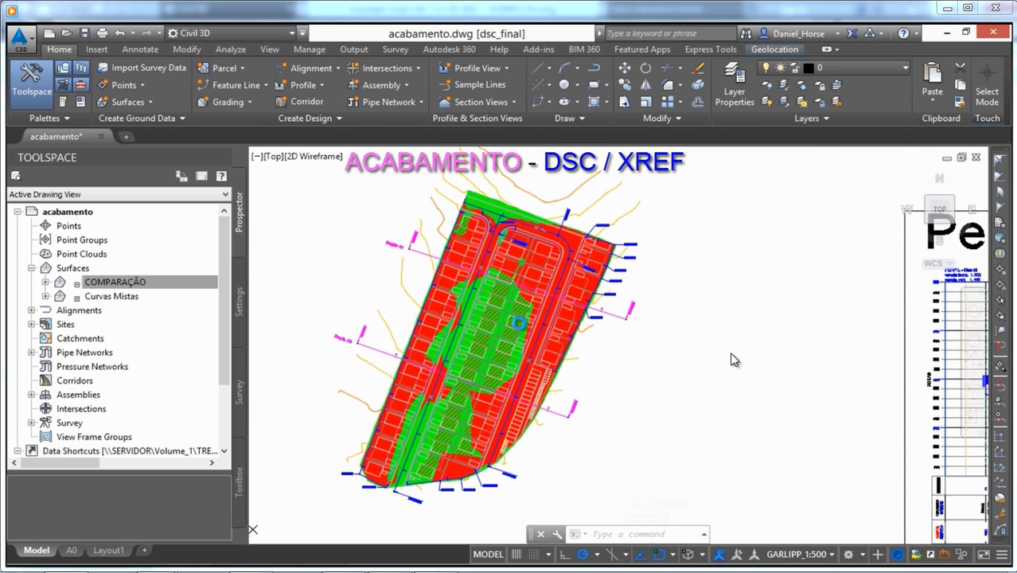
click(500, 273)
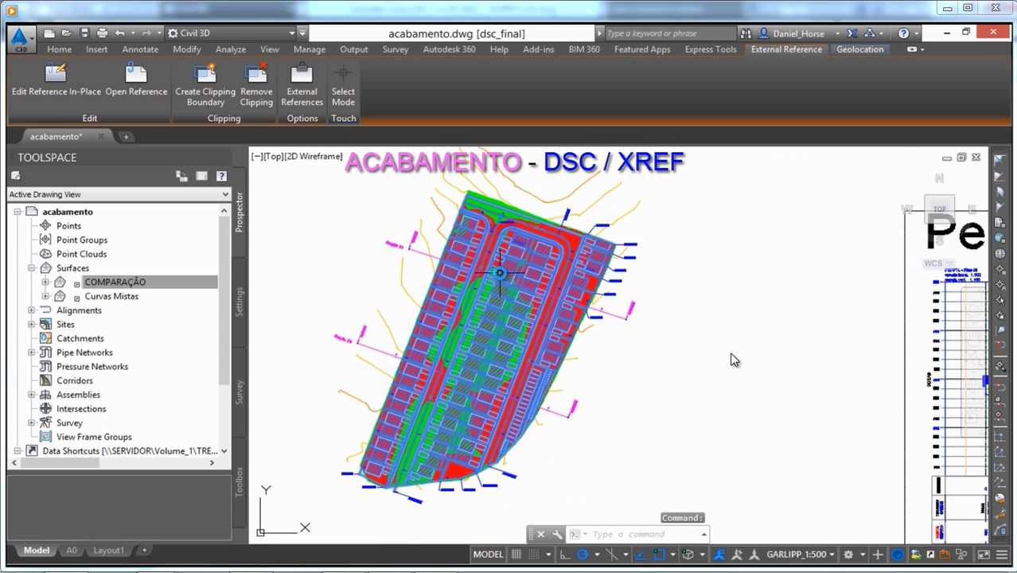
scroll(483, 273, up, 3)
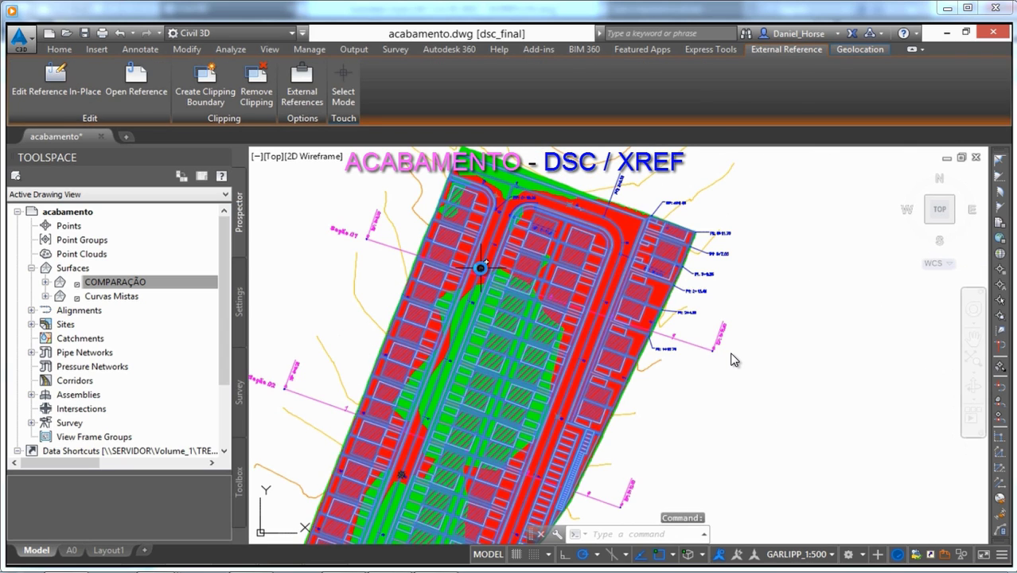
key(Escape)
scroll(489, 263, up, 4)
click(489, 263)
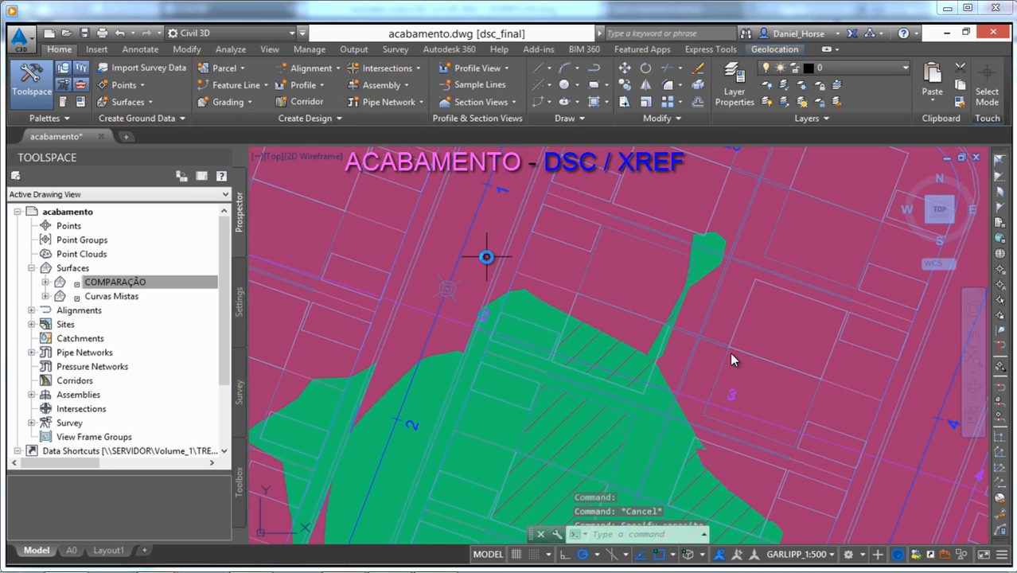
scroll(502, 266, down, 6)
key(Escape)
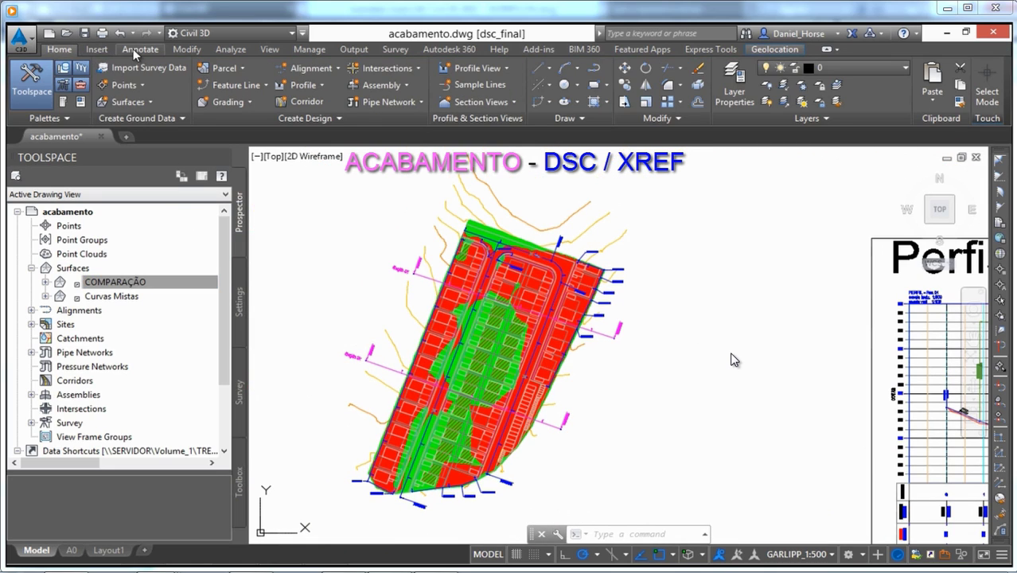
click(135, 53)
click(44, 99)
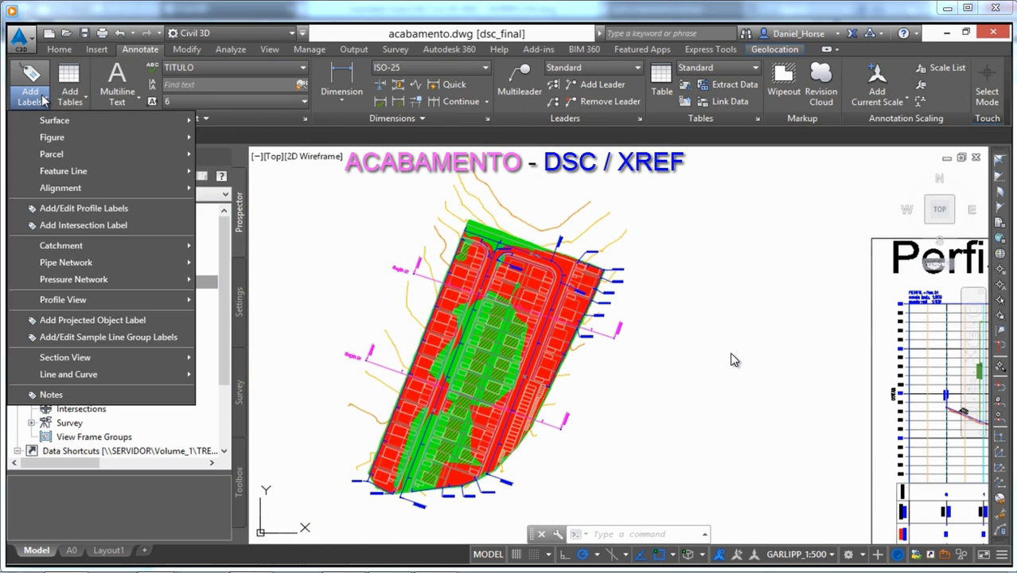
mouse_move(166, 118)
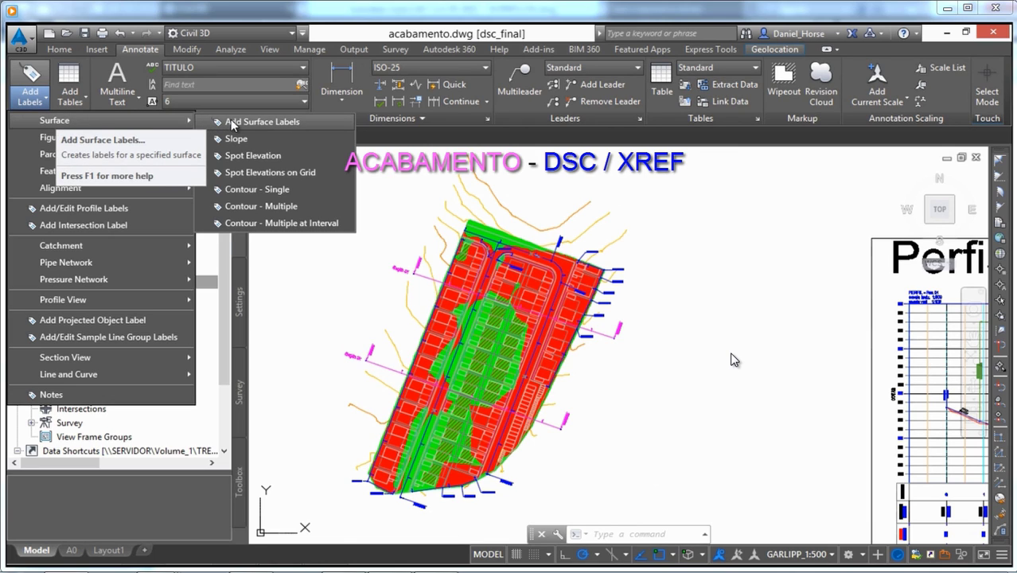
click(85, 102)
click(79, 98)
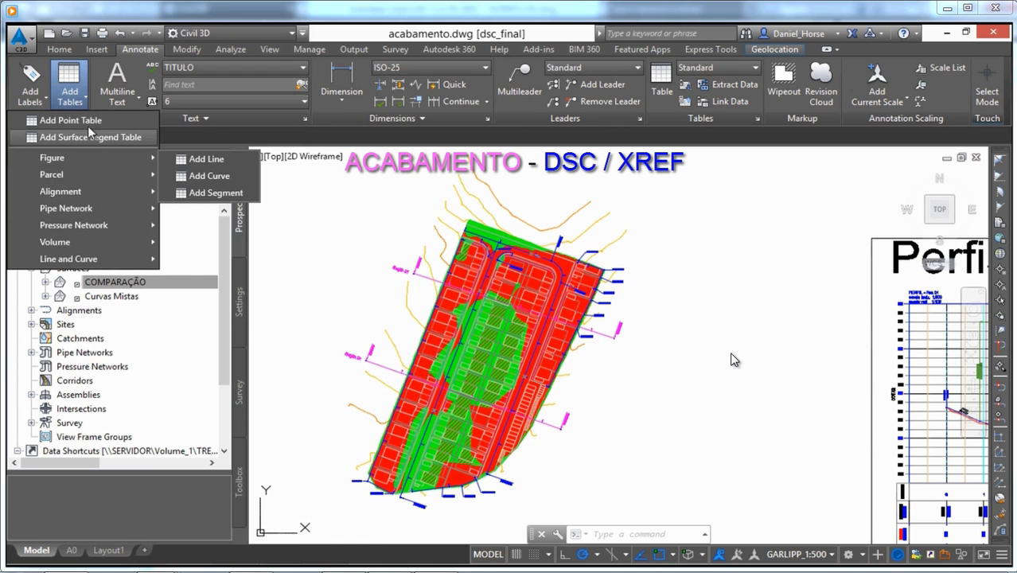
click(83, 98)
click(83, 98)
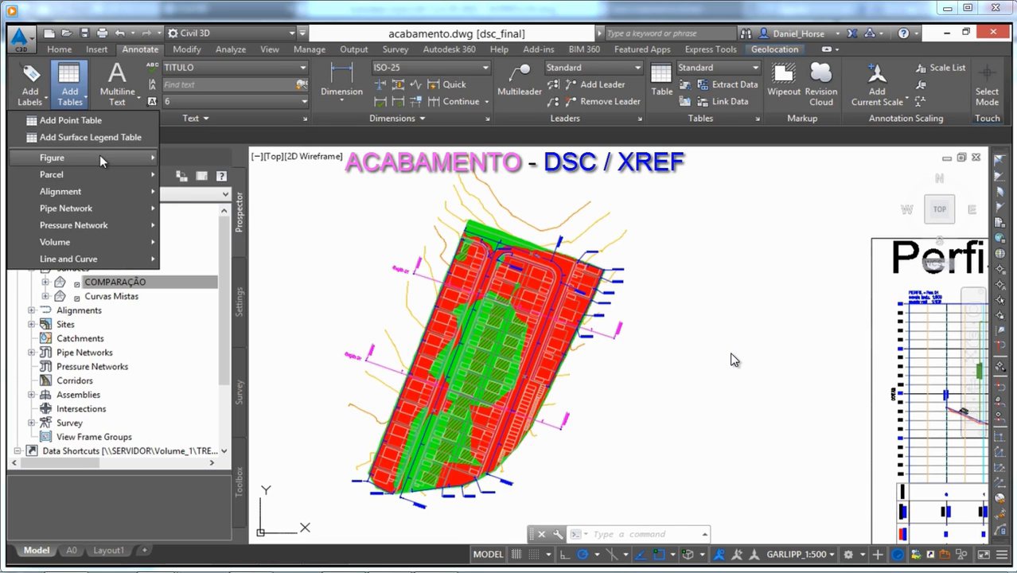
click(80, 81)
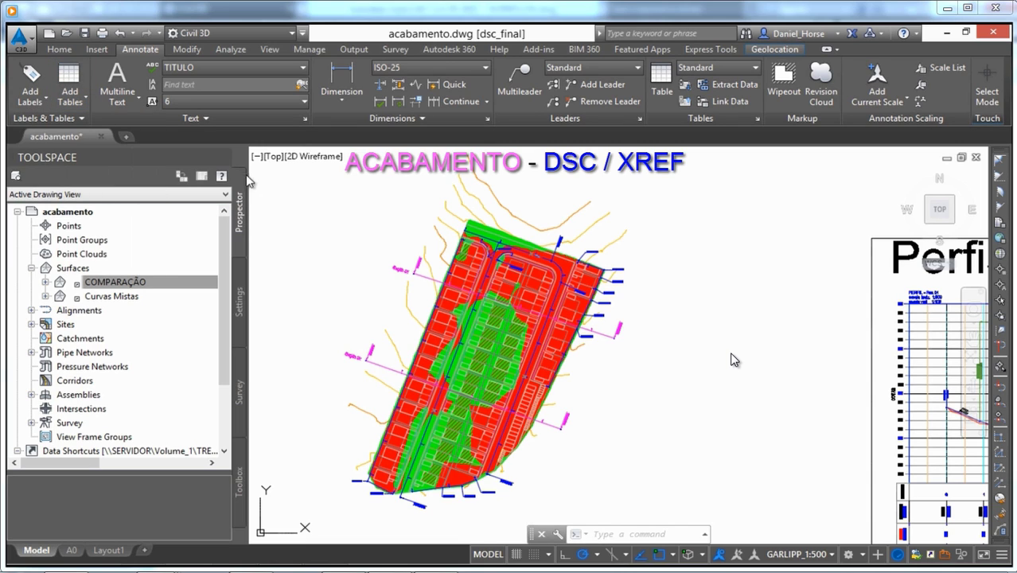
right_click(287, 204)
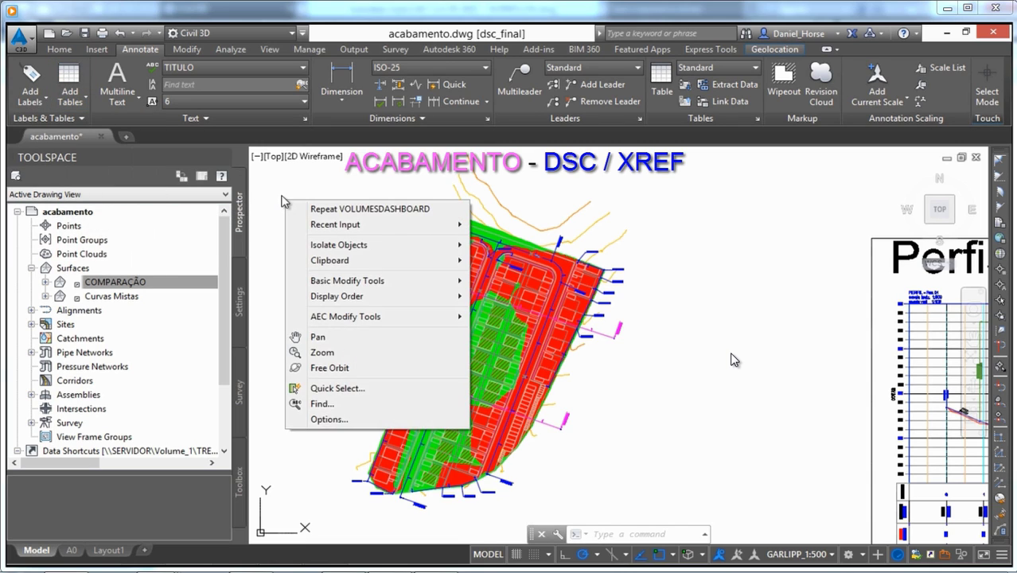
click(287, 204)
key(Escape)
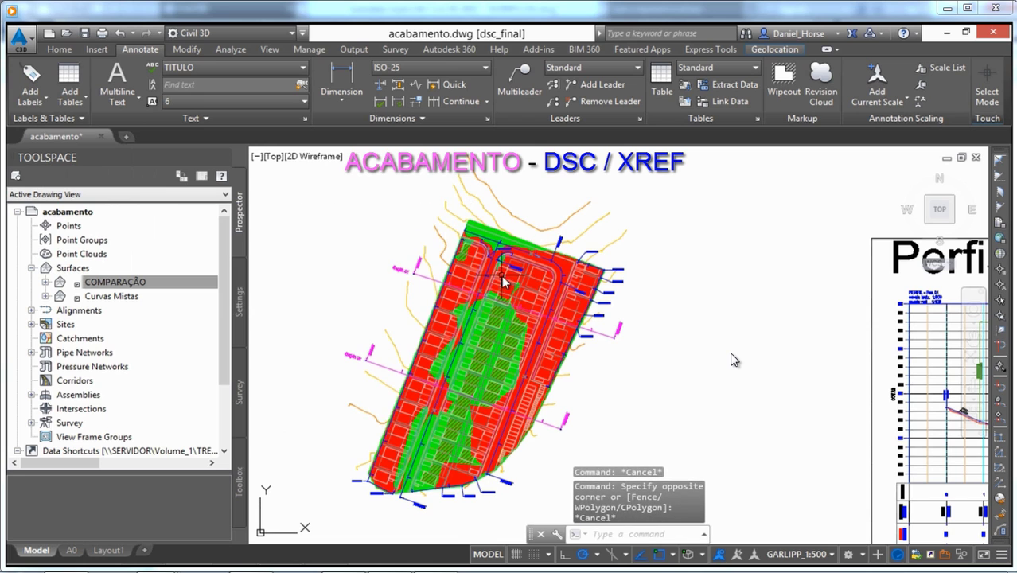
- Add a dynamic Elevations legend table for the COMPARAÇÃO surface in the empty area between the plan and the Perfis drawings
click(493, 235)
key(Escape)
scroll(482, 231, up, 5)
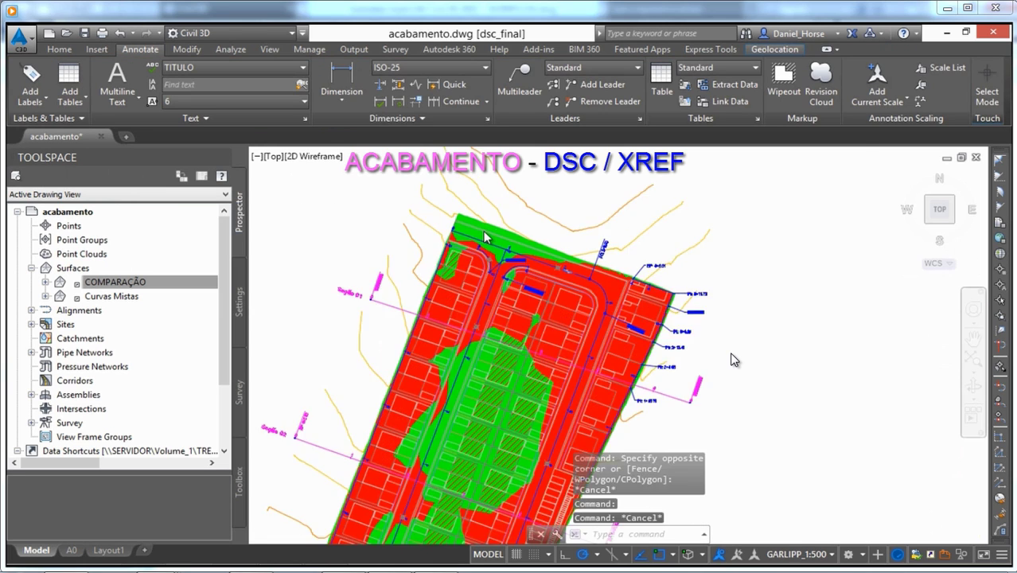
click(732, 360)
scroll(732, 360, down, 5)
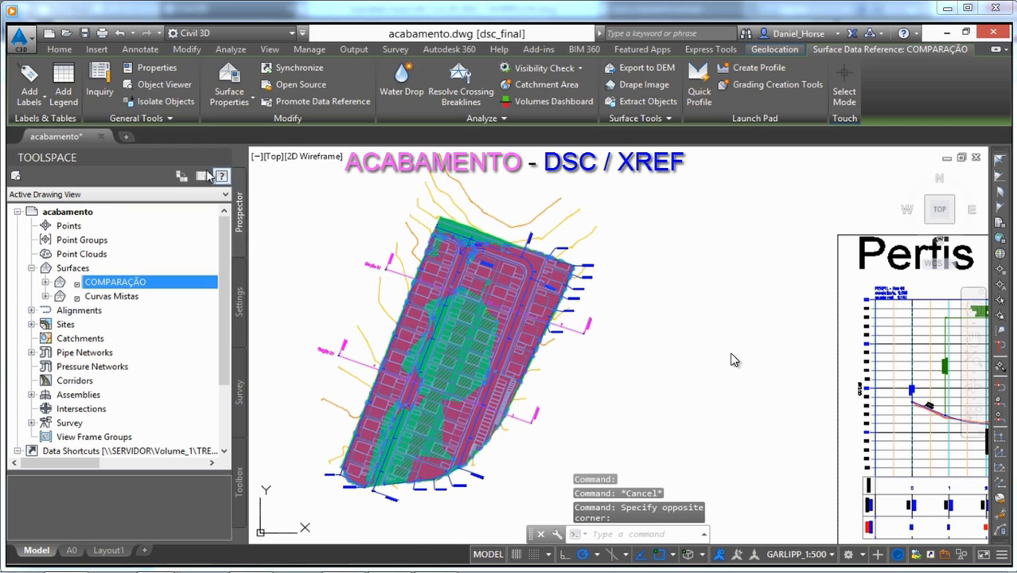
click(70, 95)
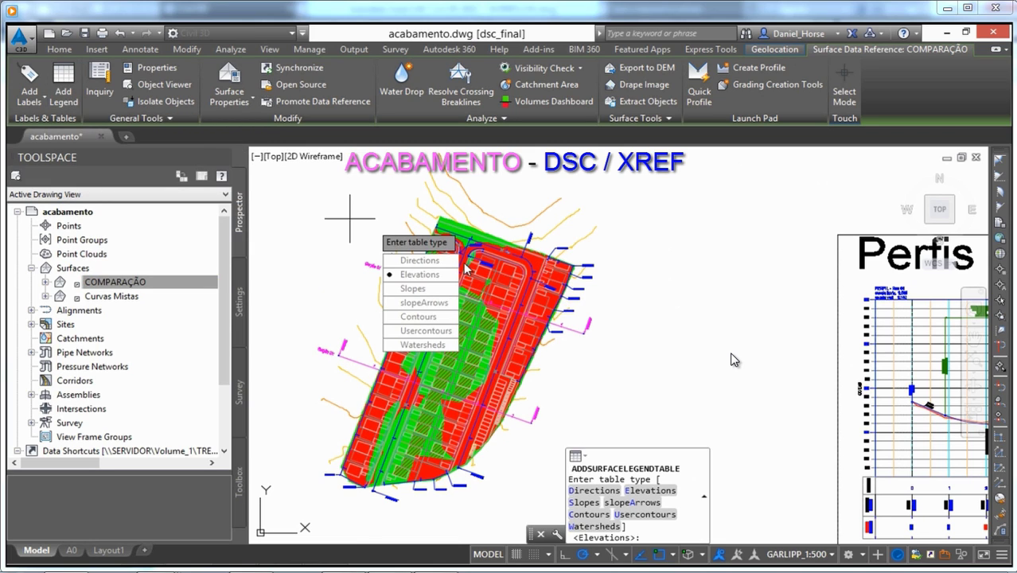
click(420, 275)
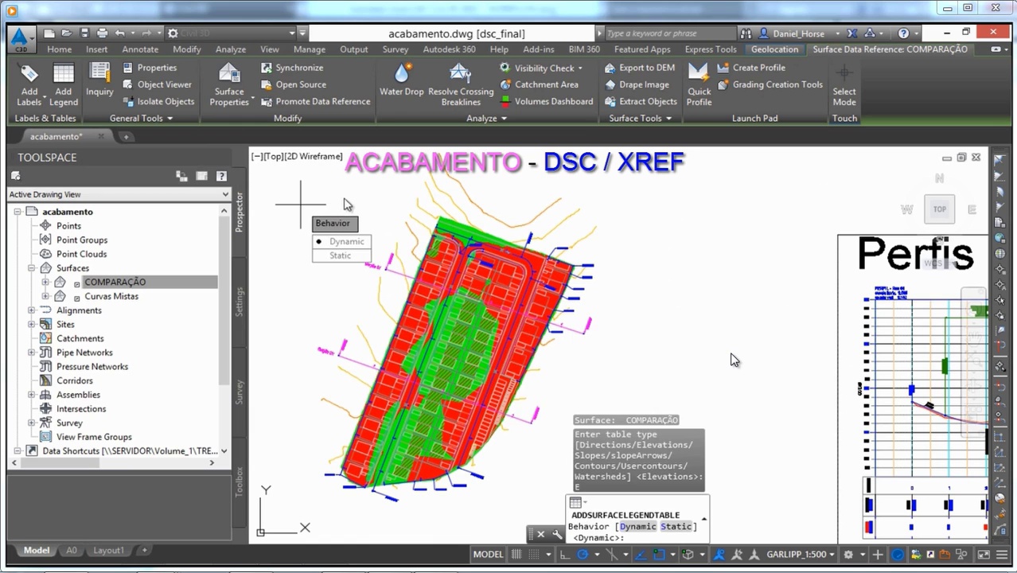
click(340, 240)
scroll(436, 261, down, 3)
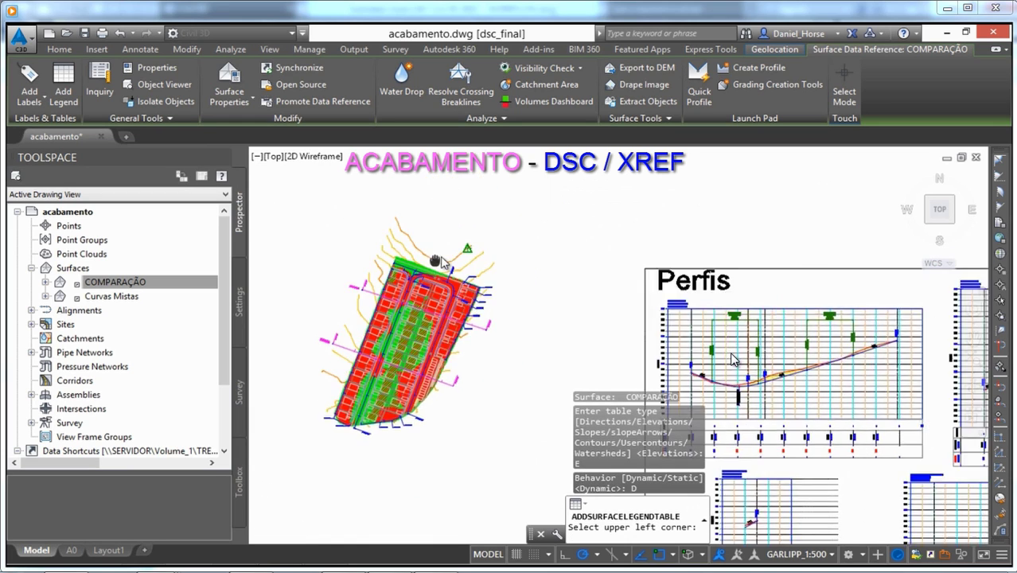
scroll(466, 221, up, 4)
click(466, 208)
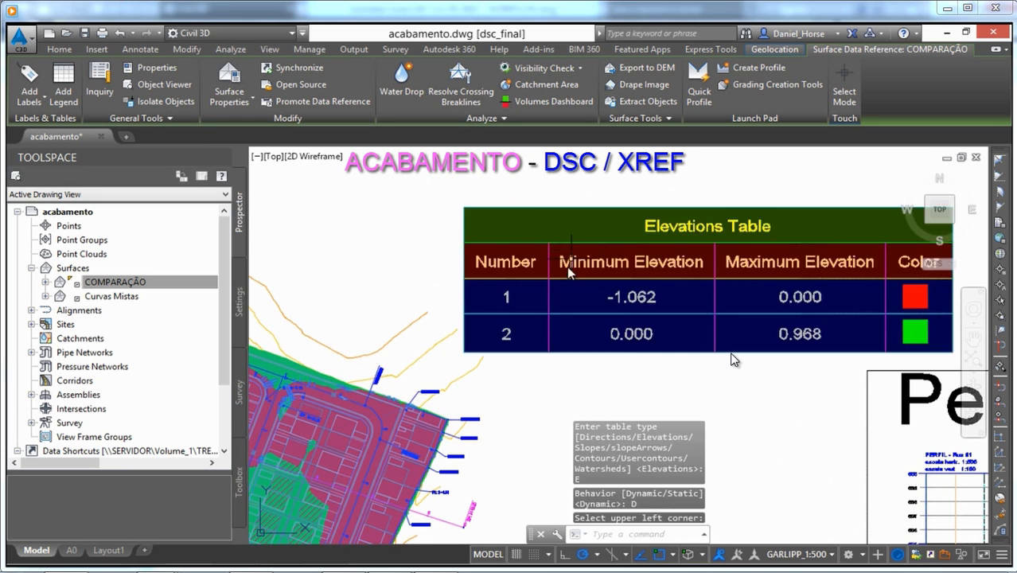
- Examine the elevation legend's ranges and colors and compare them with the colored areas on the surface
scroll(569, 273, down, 5)
scroll(569, 318, up, 6)
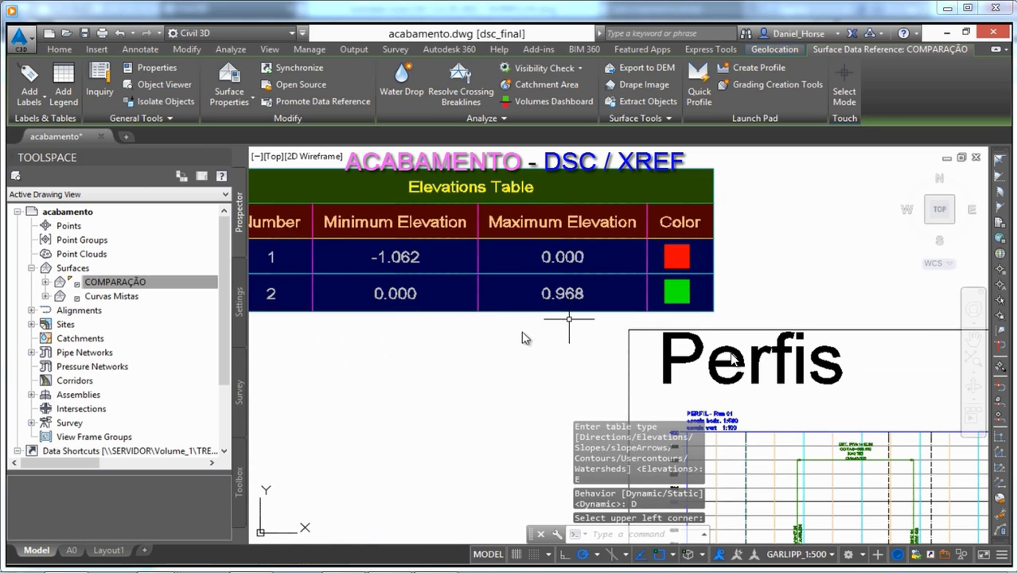
mouse_move(569, 318)
middle_down()
mouse_move(704, 316)
mouse_move(634, 312)
middle_up()
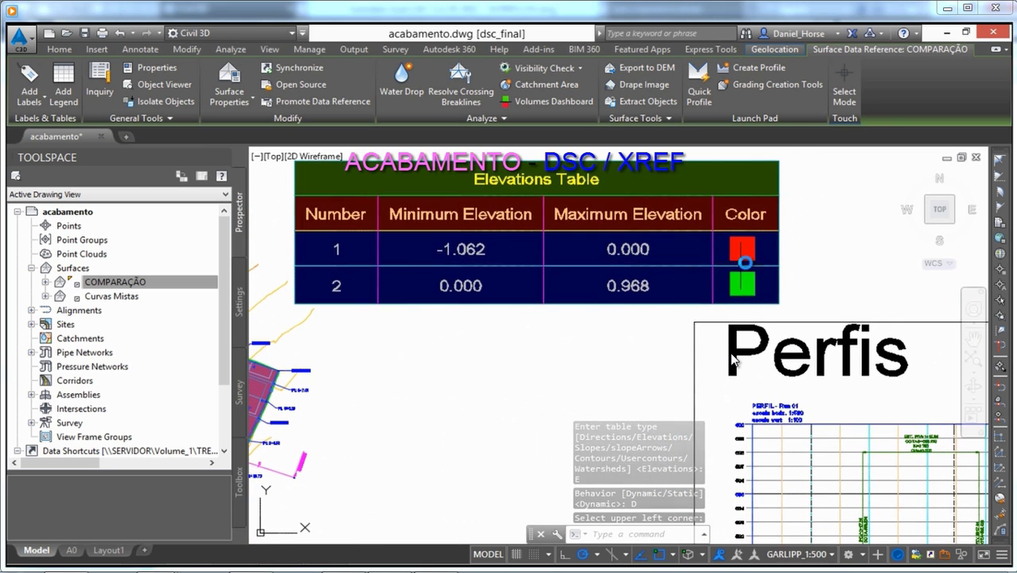
scroll(547, 362, down, 3)
scroll(548, 362, up, 1)
middle_drag(447, 472, 529, 306)
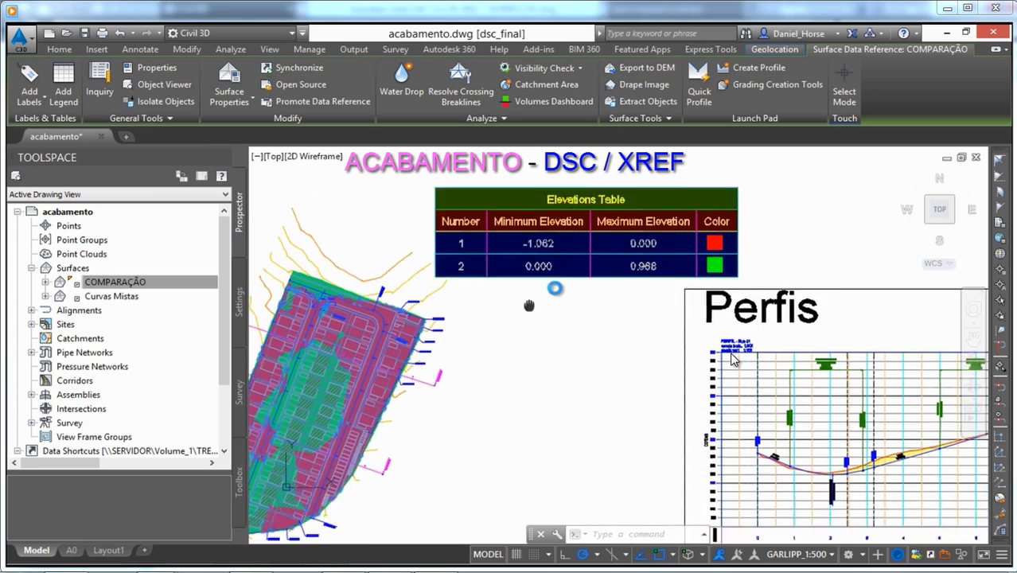
scroll(549, 284, up, 1)
scroll(549, 284, down, 2)
scroll(429, 312, up, 4)
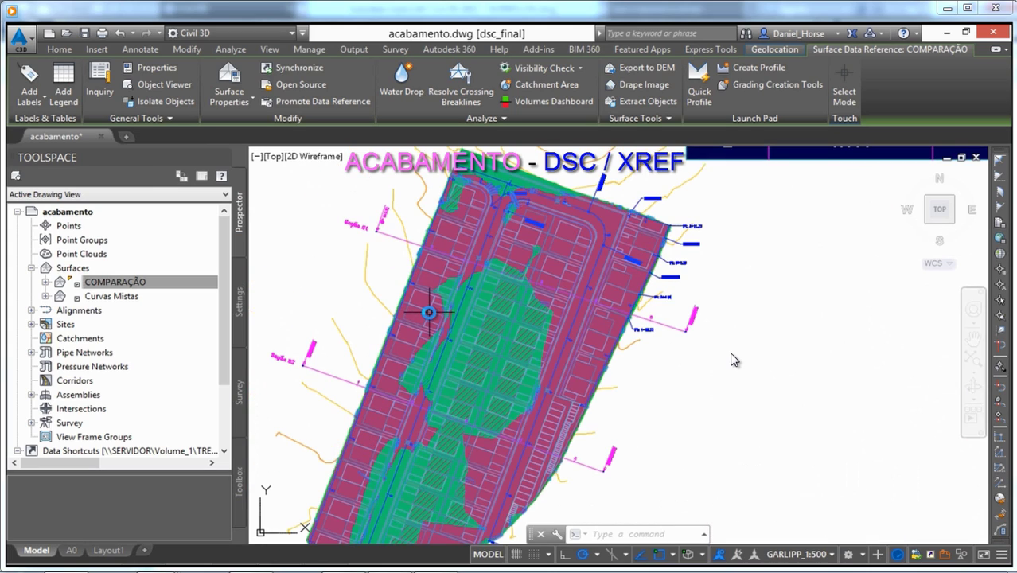
key(Escape)
scroll(734, 360, up, 2)
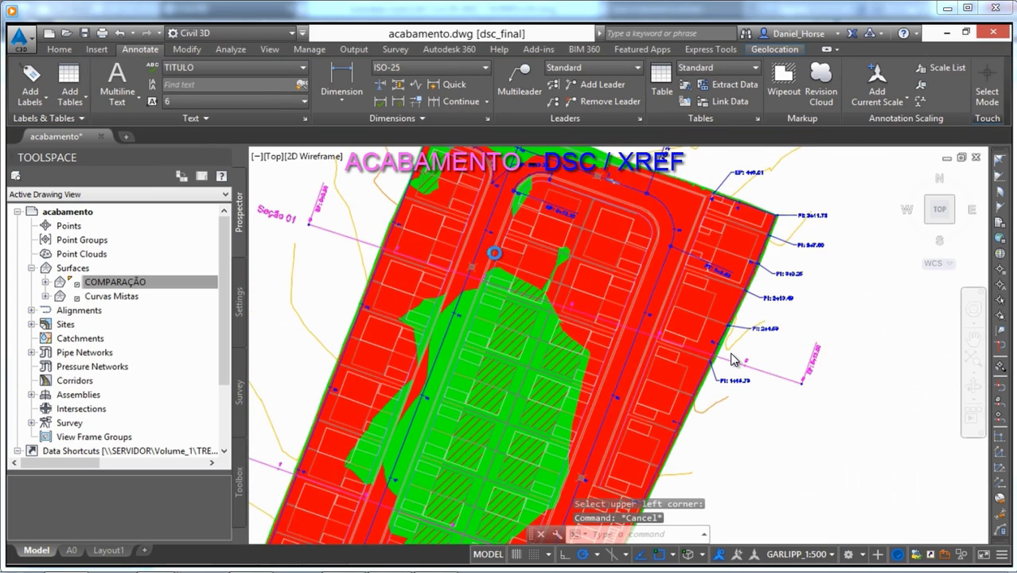
scroll(734, 360, down, 5)
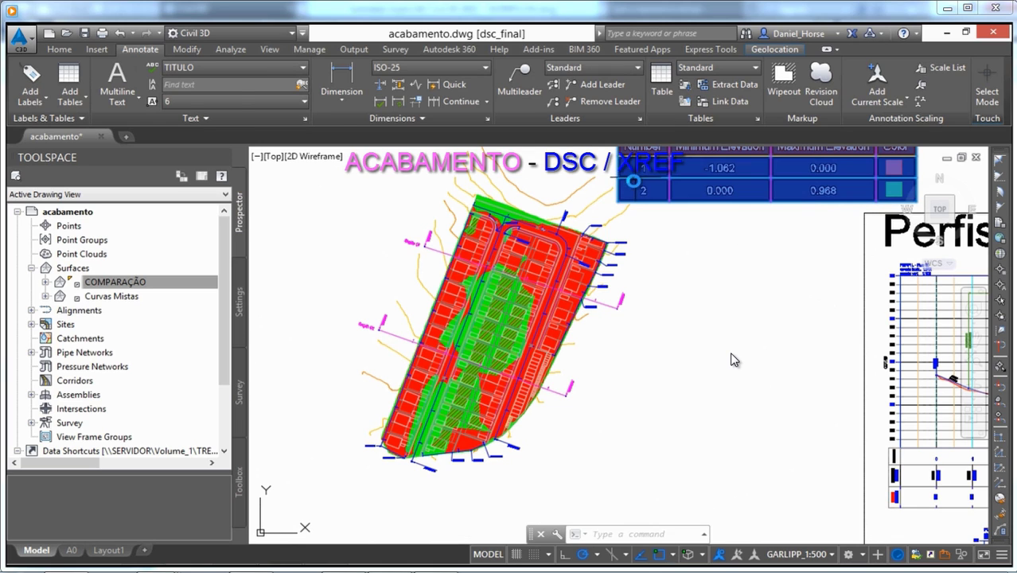
- Move the Elevations Table to the empty area below the subdivision plan
click(629, 191)
scroll(734, 360, down, 2)
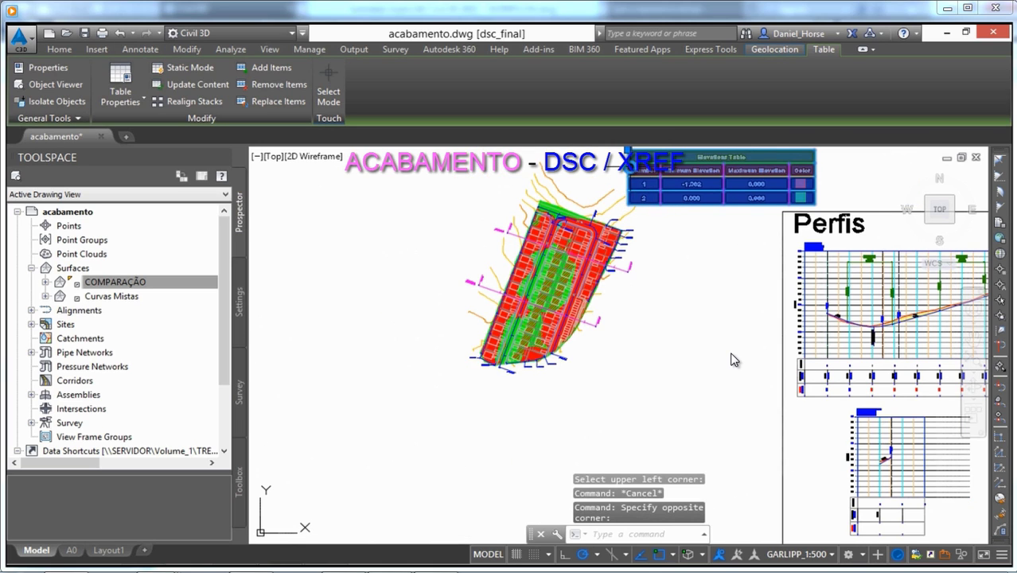
click(622, 198)
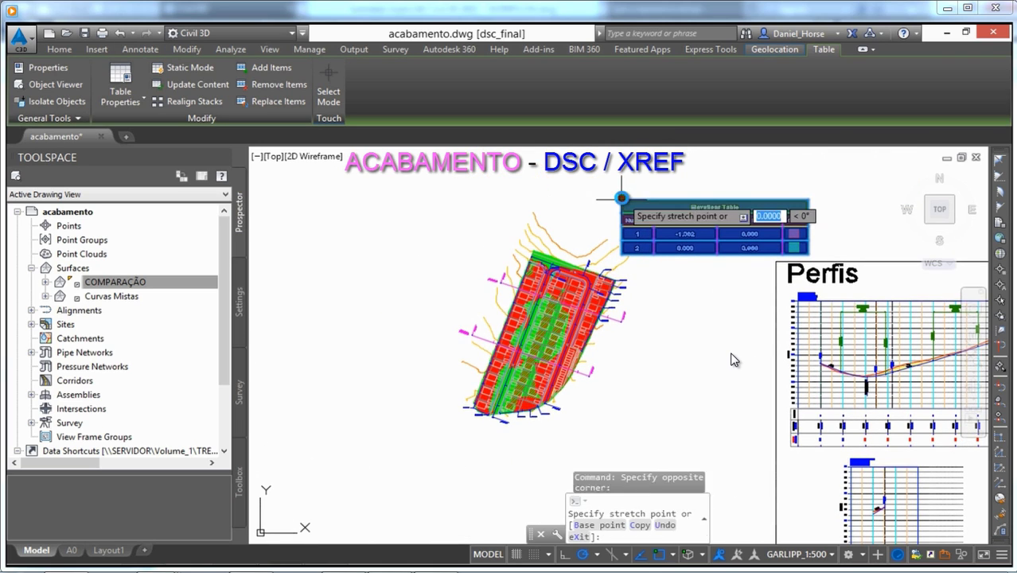
middle_drag(446, 466, 477, 342)
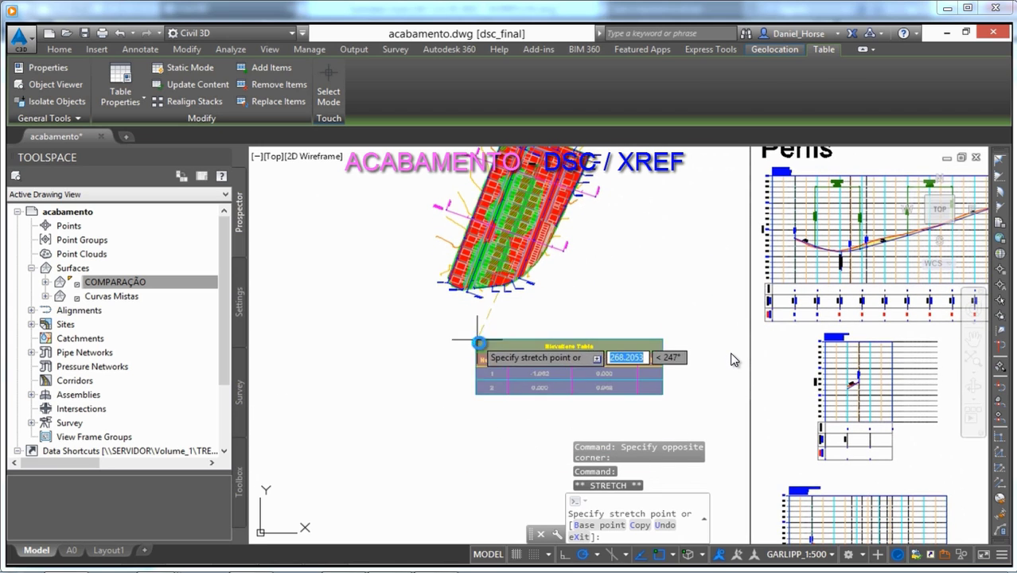
click(523, 342)
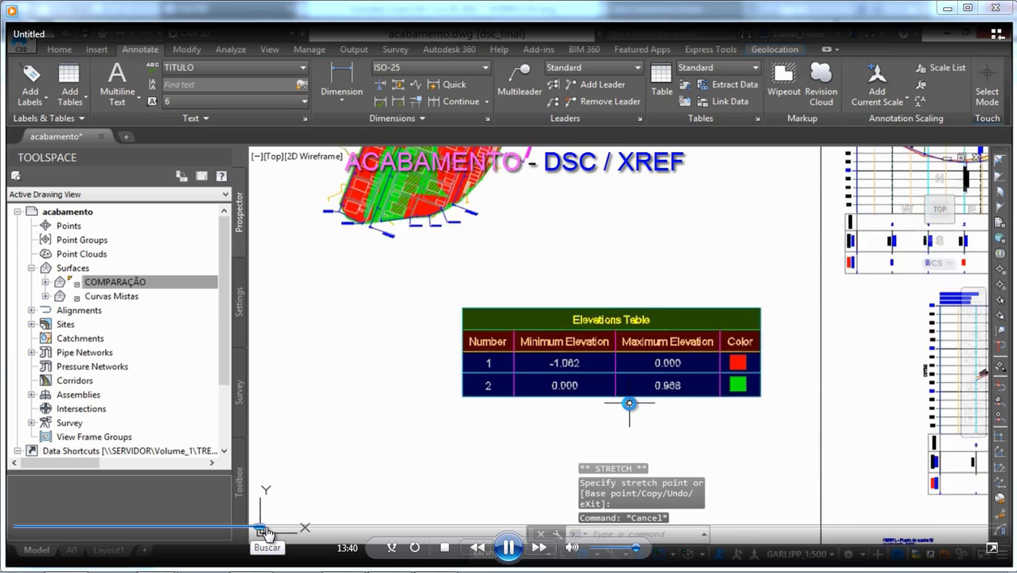
click(265, 528)
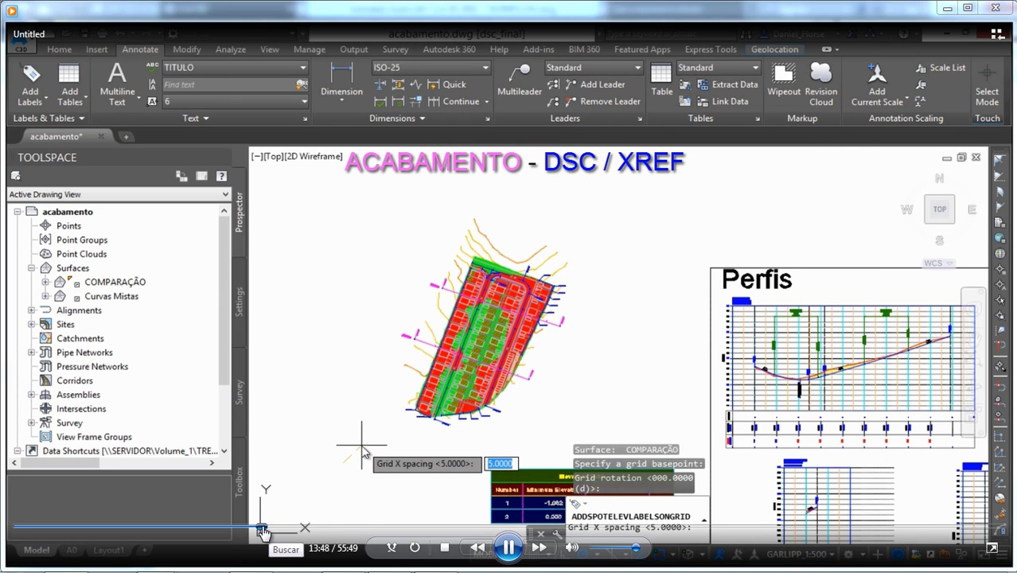
click(263, 529)
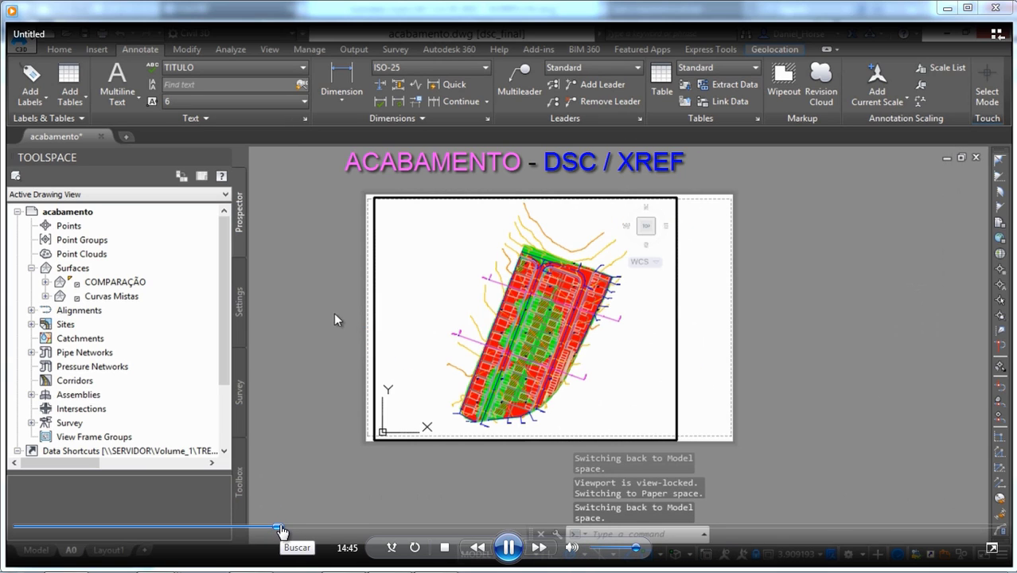
click(283, 526)
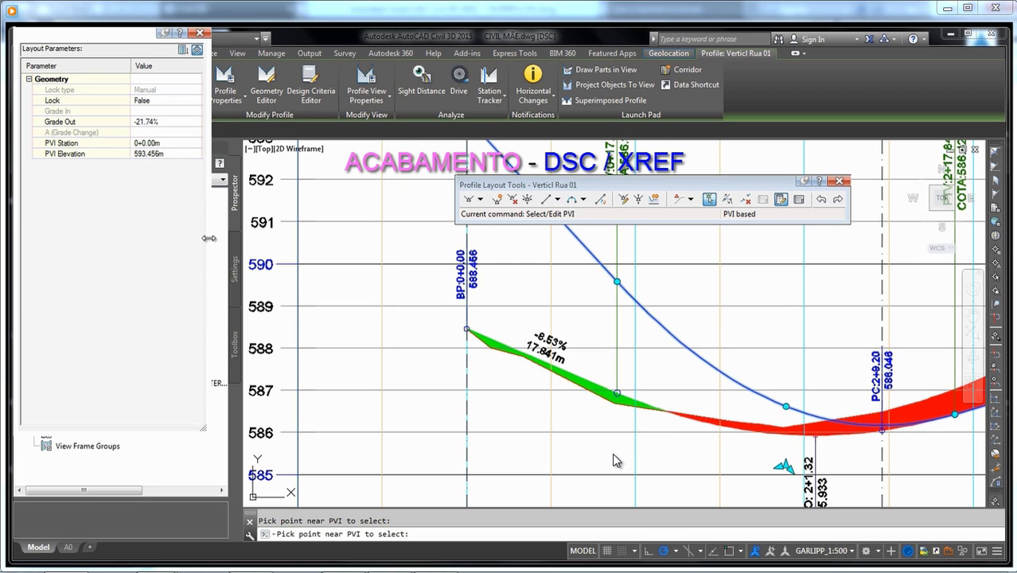
- Close the layout parameters and layout tools of the Verticl Rua 01 profile and save the CIVIL MÃE drawing
scroll(367, 310, down, 1)
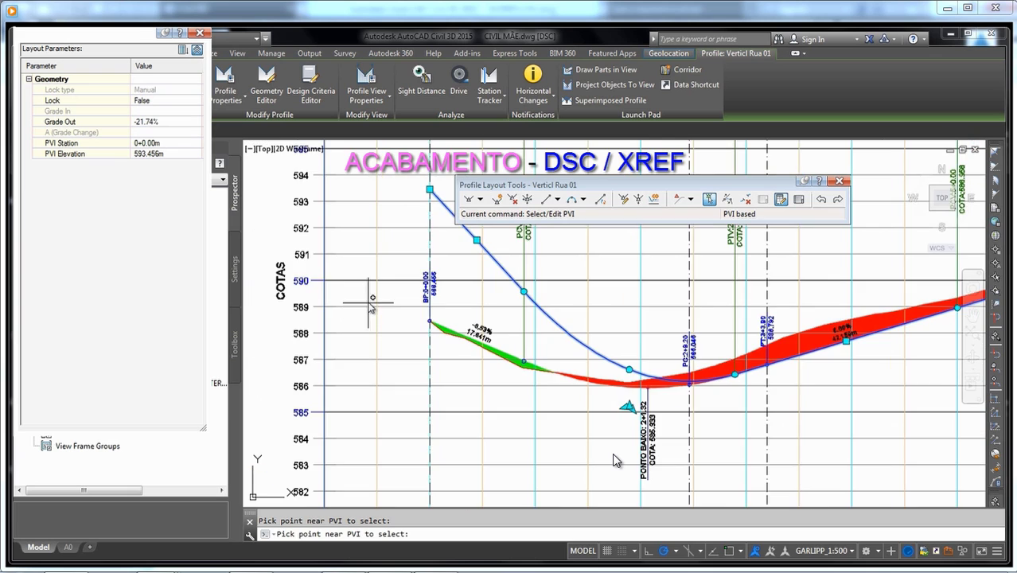
scroll(364, 315, down, 1)
click(199, 34)
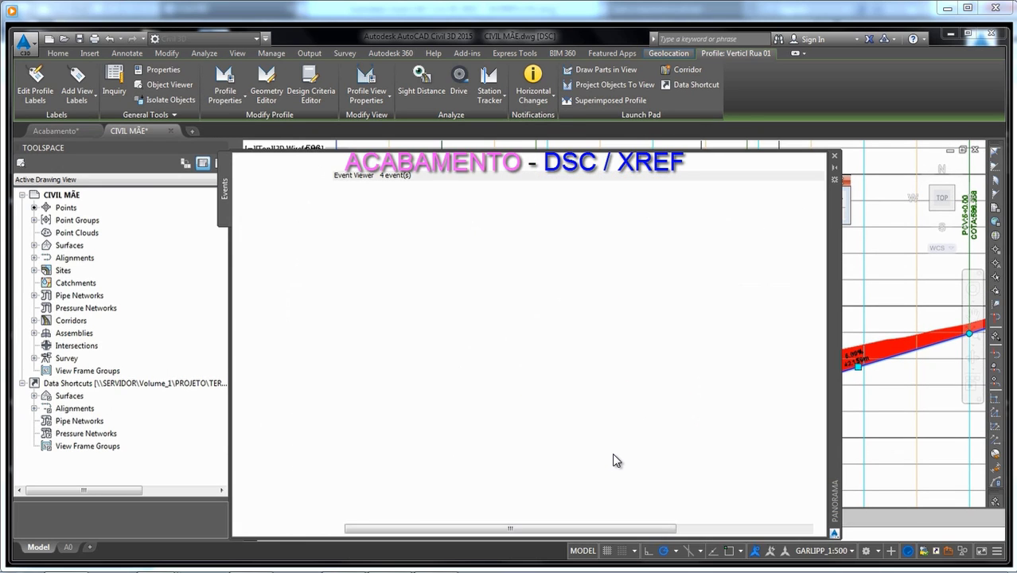
click(801, 161)
scroll(612, 460, down, 5)
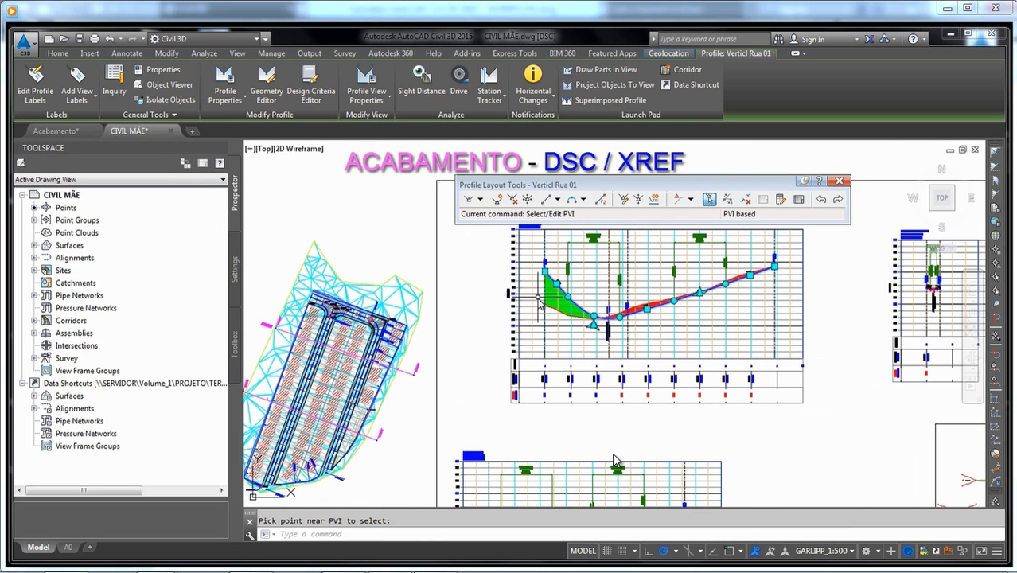
key(Escape)
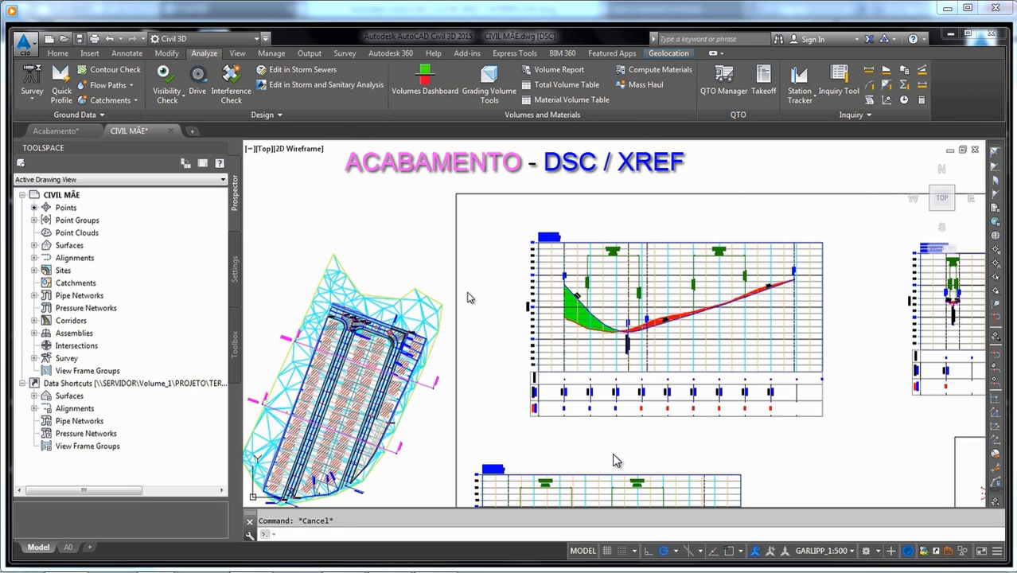
key(ctrl+s)
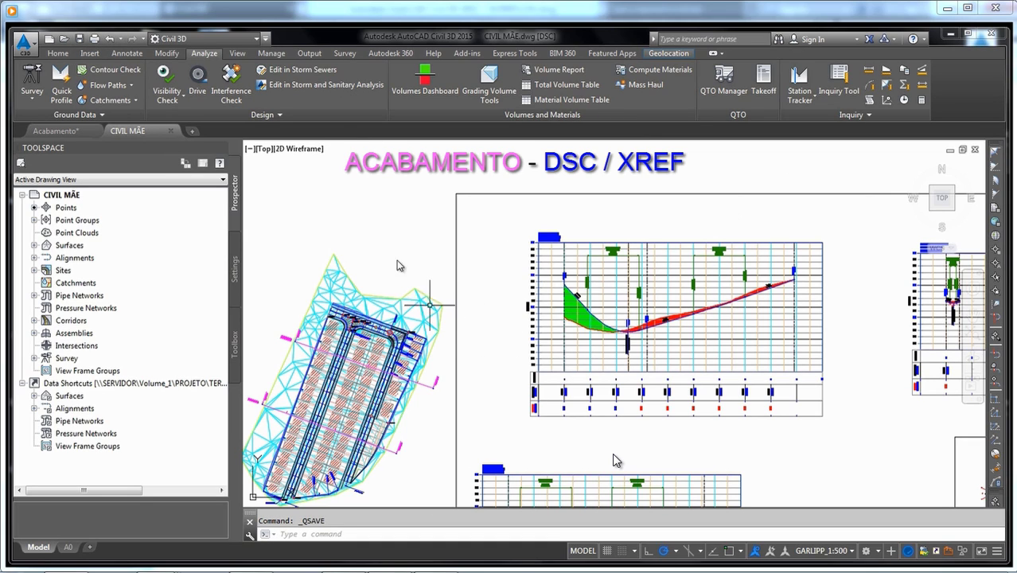
- In the Acabamento drawing, synchronize the Verticl Rua 01 profile reference of the Rua 01 centerline alignment
click(72, 131)
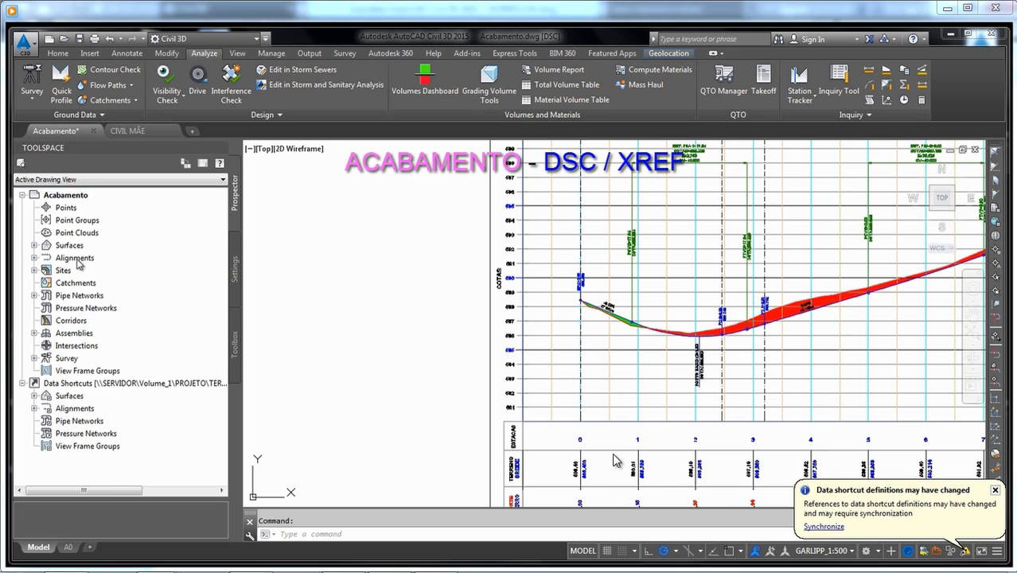
click(35, 258)
click(46, 271)
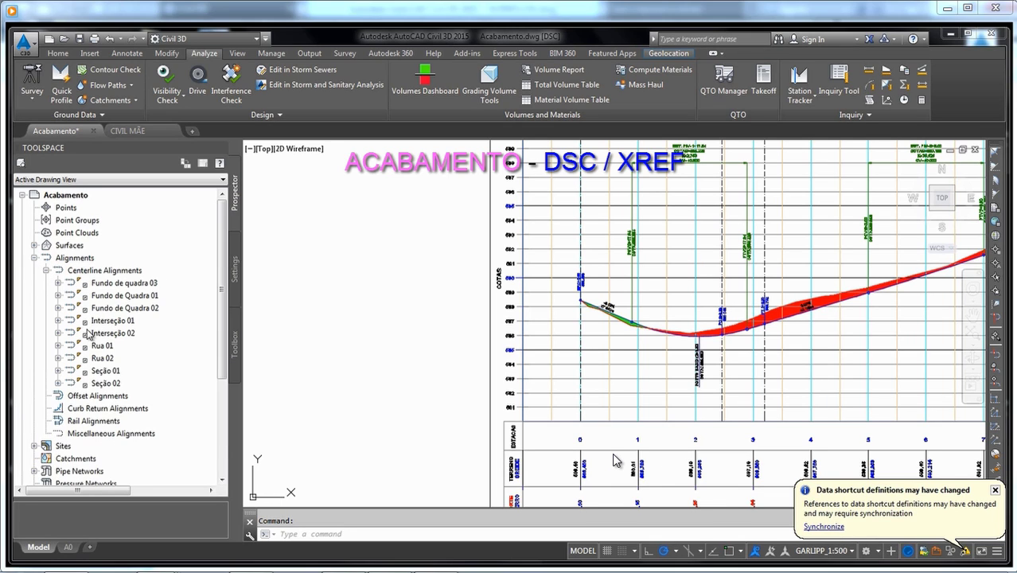
click(95, 347)
click(59, 346)
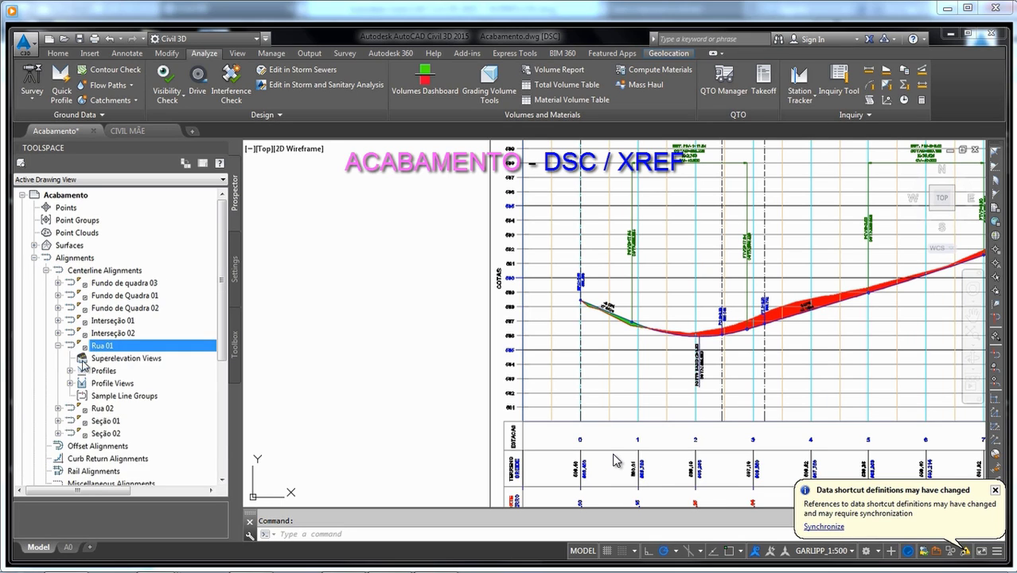
click(81, 371)
click(71, 370)
click(121, 398)
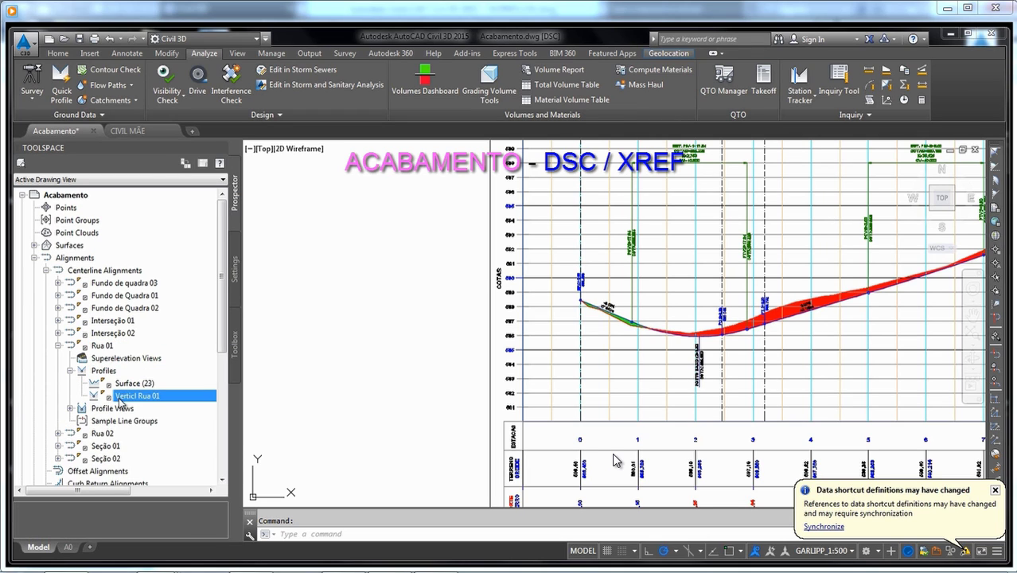
right_click(121, 398)
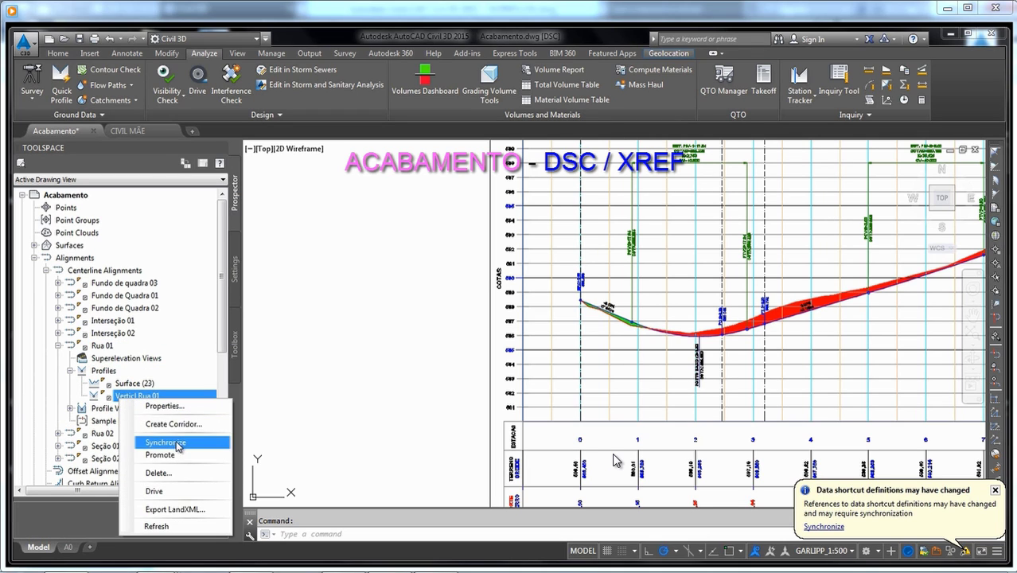
click(167, 442)
middle_drag(651, 261, 528, 294)
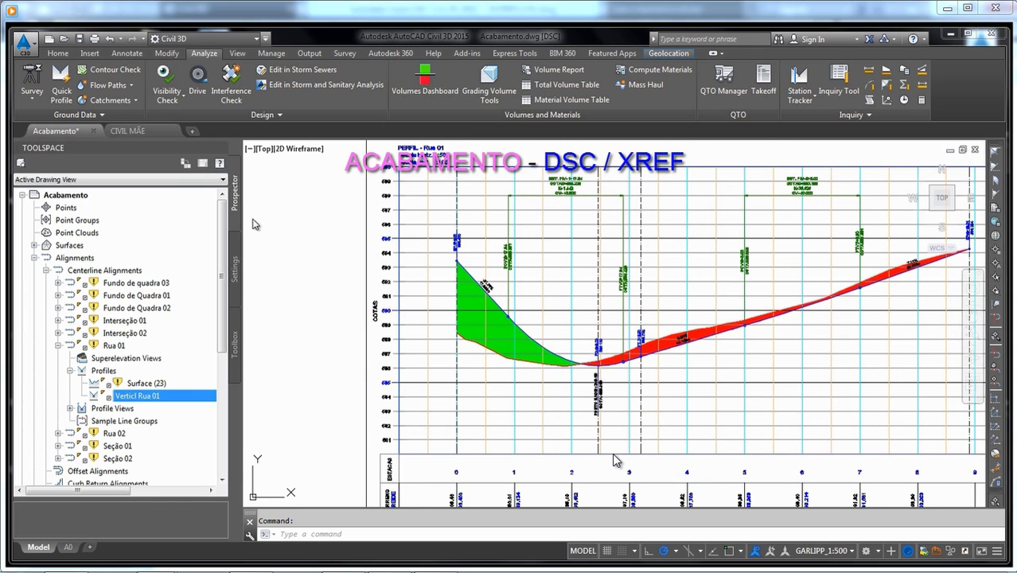
click(35, 257)
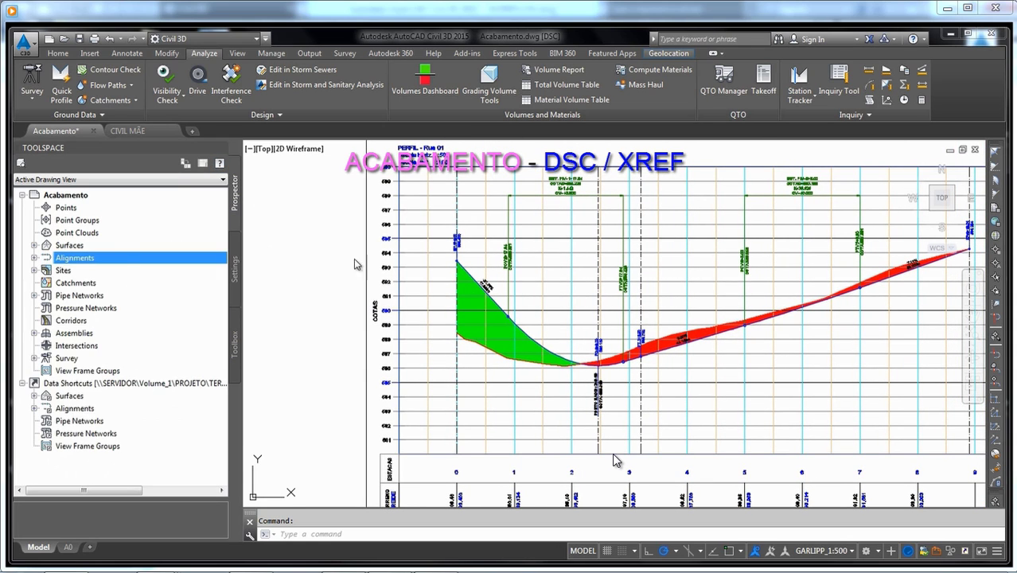
- Check the Volumes Dashboard of the Acabamento drawing for cut and fill volumes and close it
scroll(631, 318, down, 5)
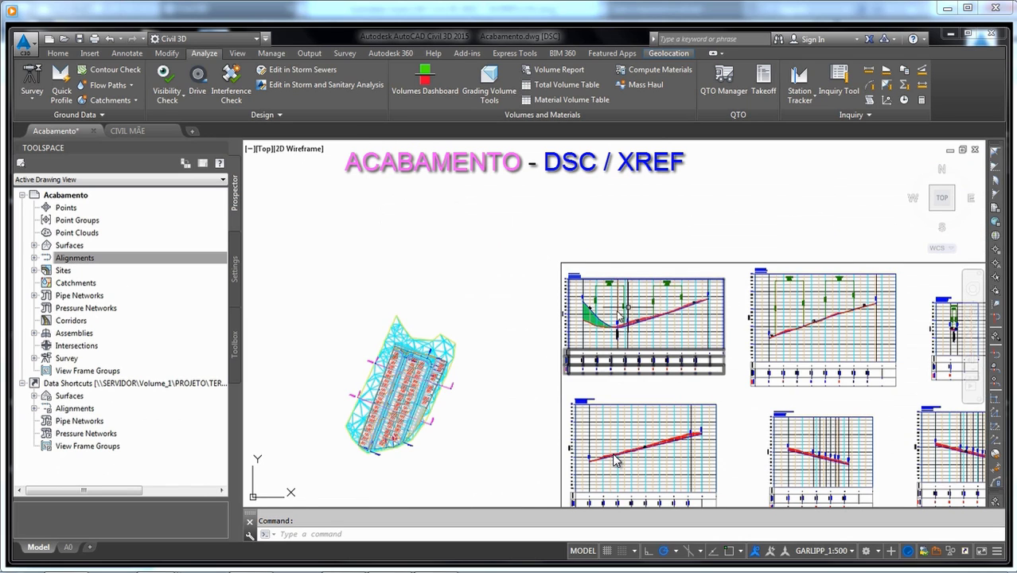
scroll(588, 328, up, 5)
scroll(443, 277, down, 5)
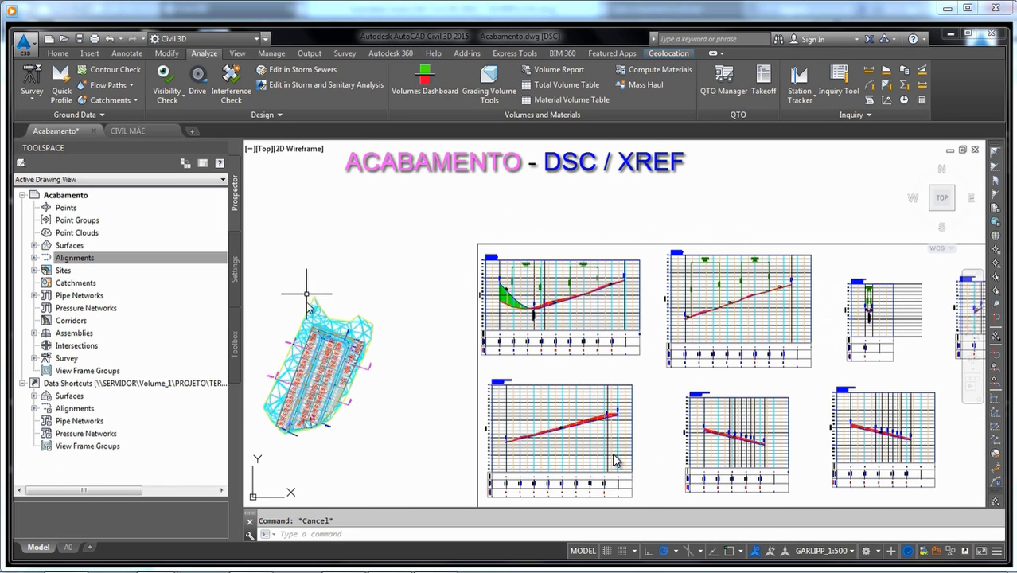
click(424, 81)
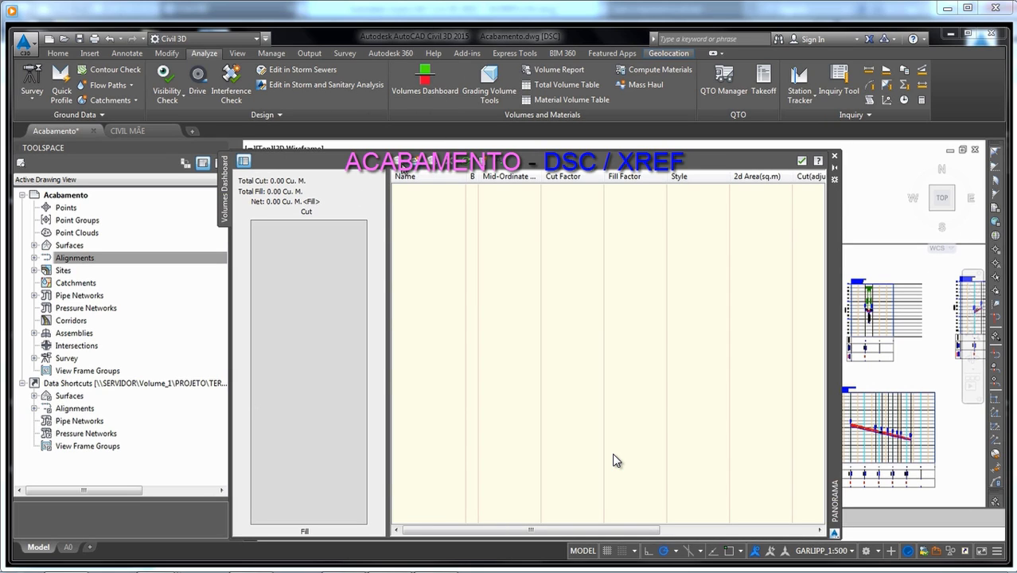
click(801, 160)
- Switch to the CIVIL MÃE drawing and review the COMPARAÇÃO surface's area, cut, fill and net volumes in the Volumes Dashboard
key(ctrl+Tab)
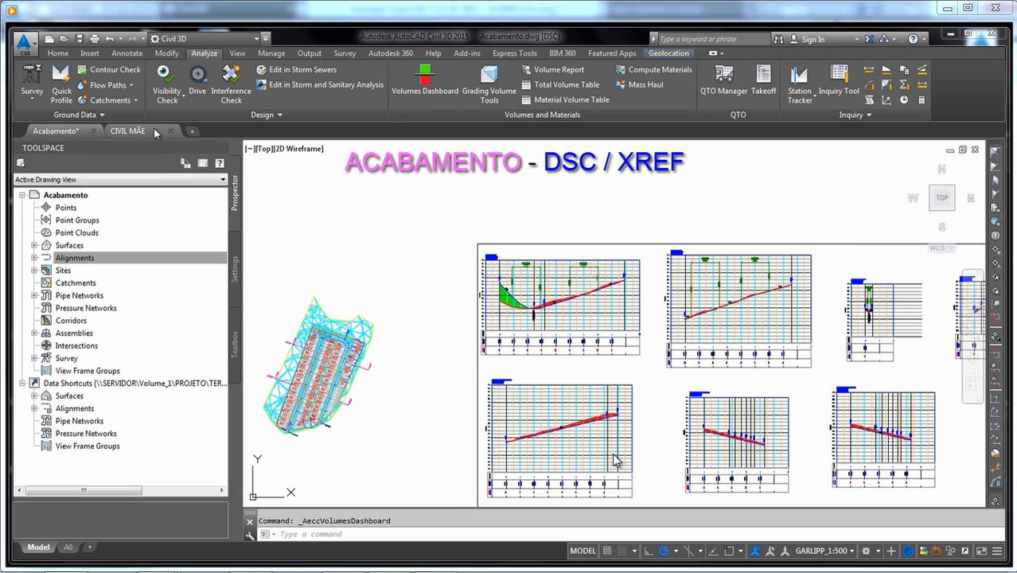
key(Escape)
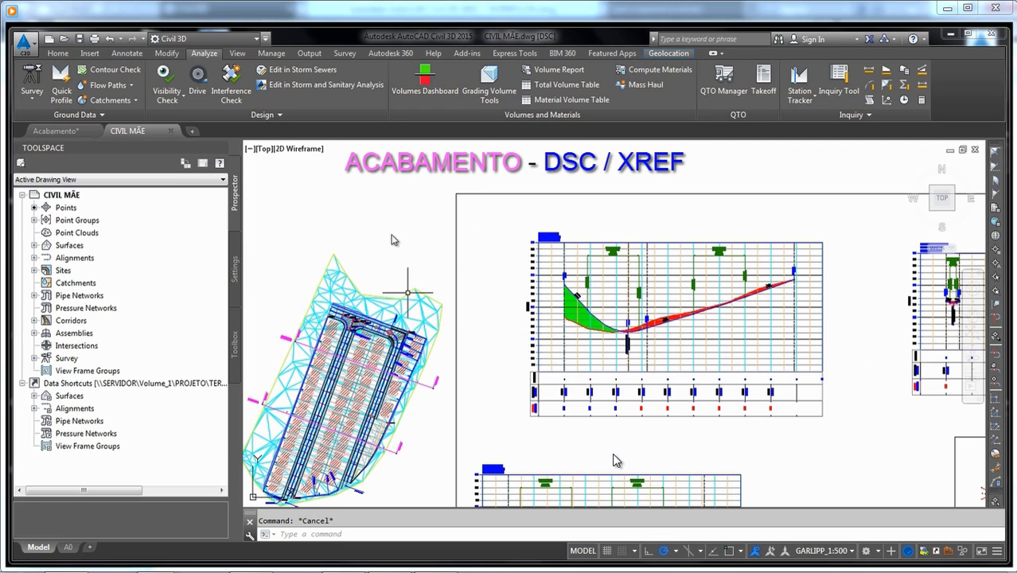
click(420, 86)
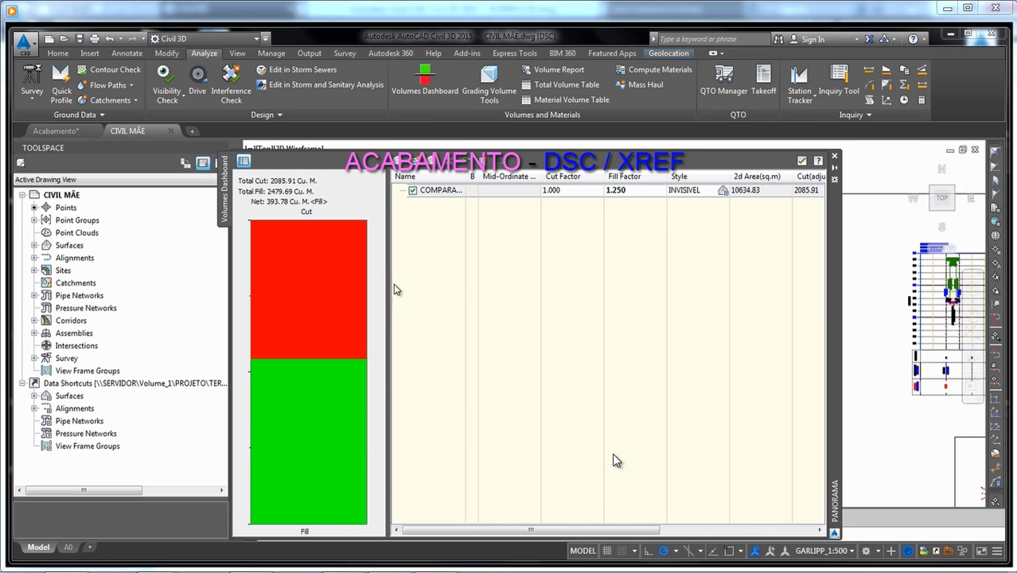
drag(445, 531, 592, 533)
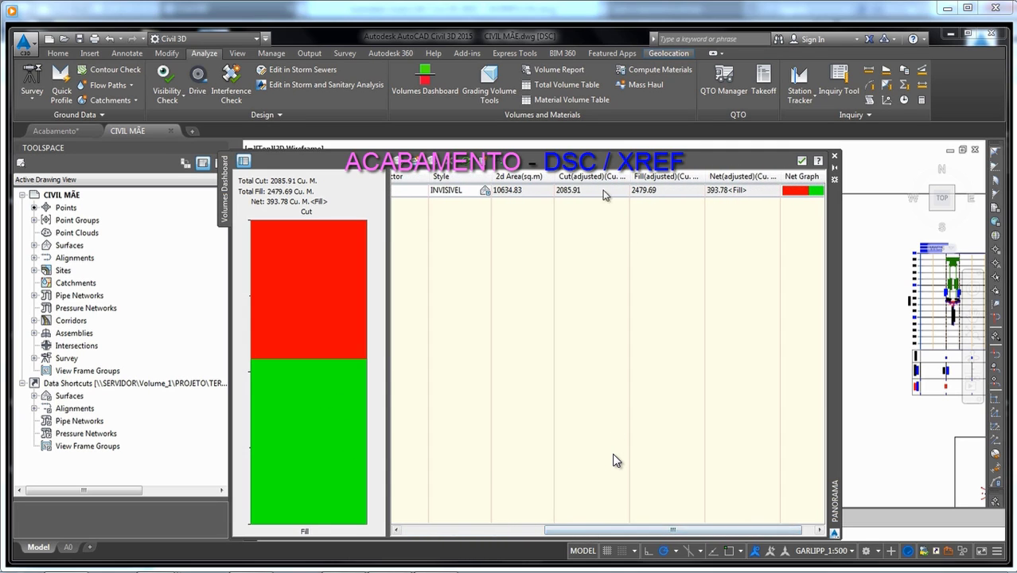
click(801, 161)
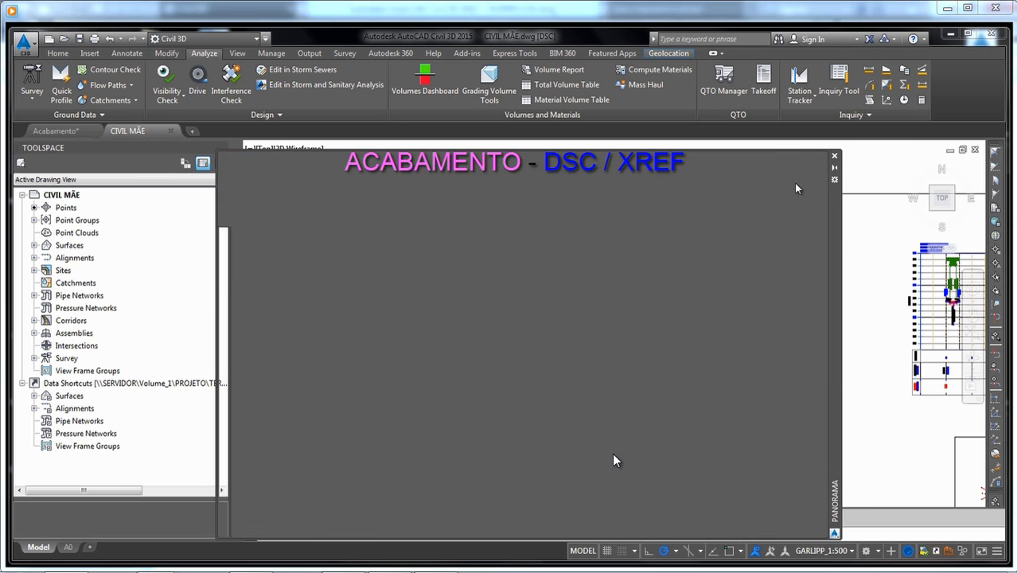
- Set the elevation of the Verticl Rua 01 profile's first PVI, at station 0+0.00, to 588.456 m
scroll(563, 297, up, 2)
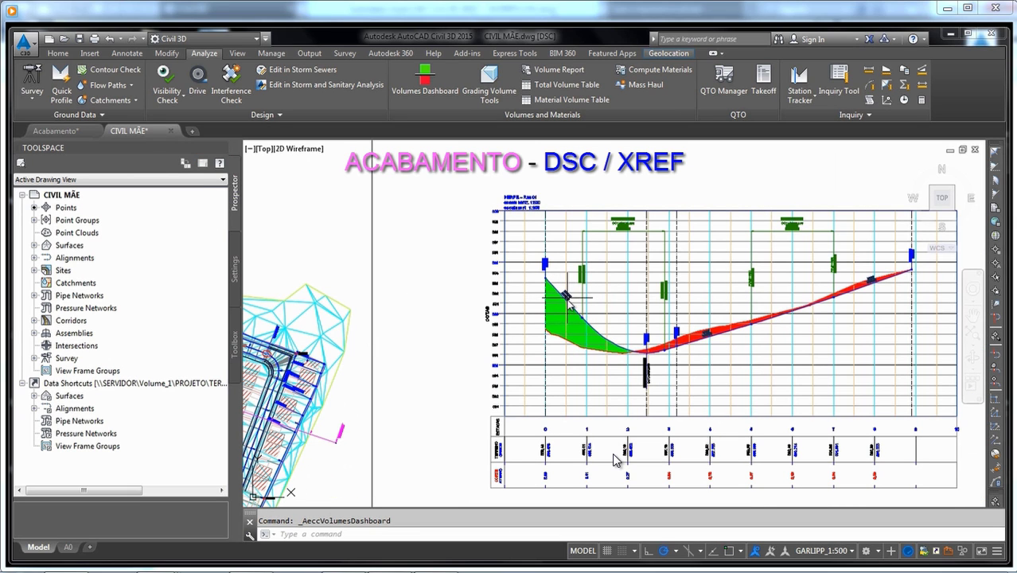
click(566, 301)
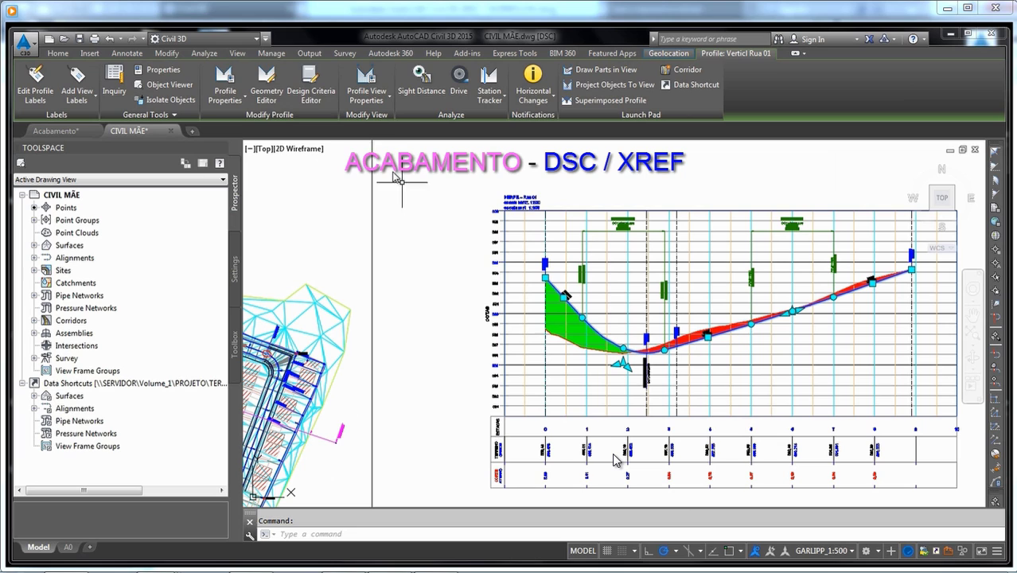
click(289, 97)
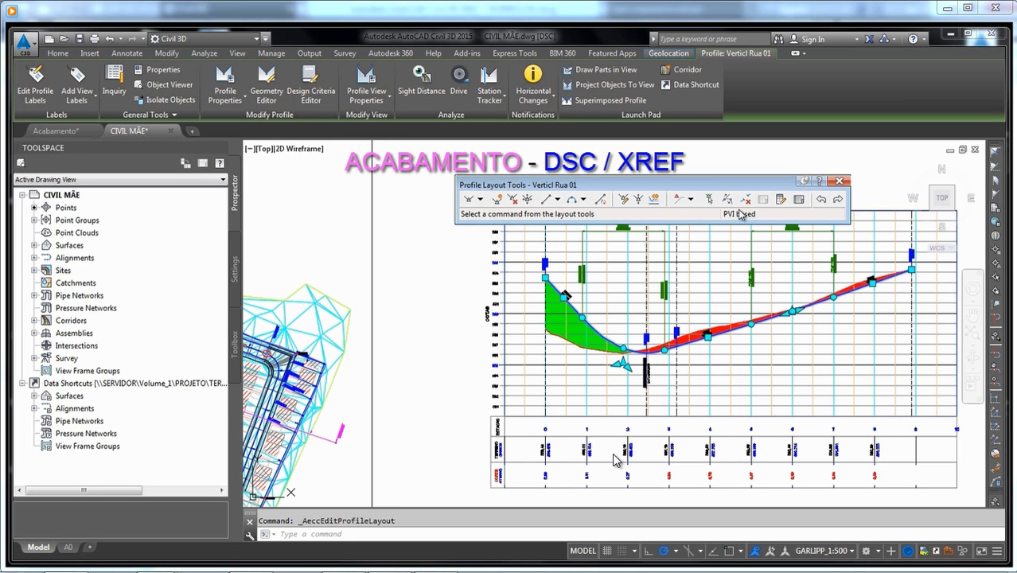
click(780, 199)
click(707, 199)
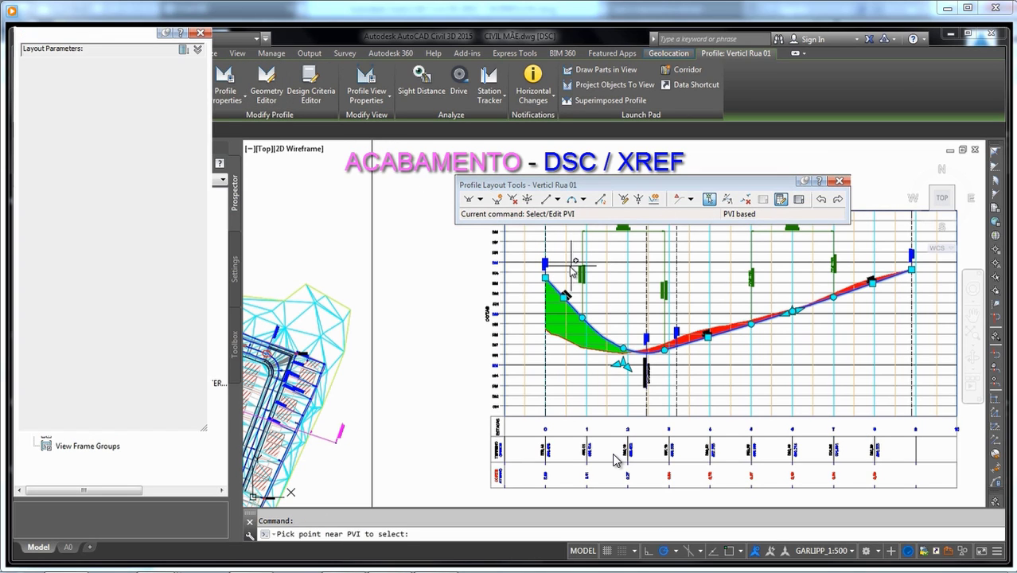
click(551, 275)
click(140, 154)
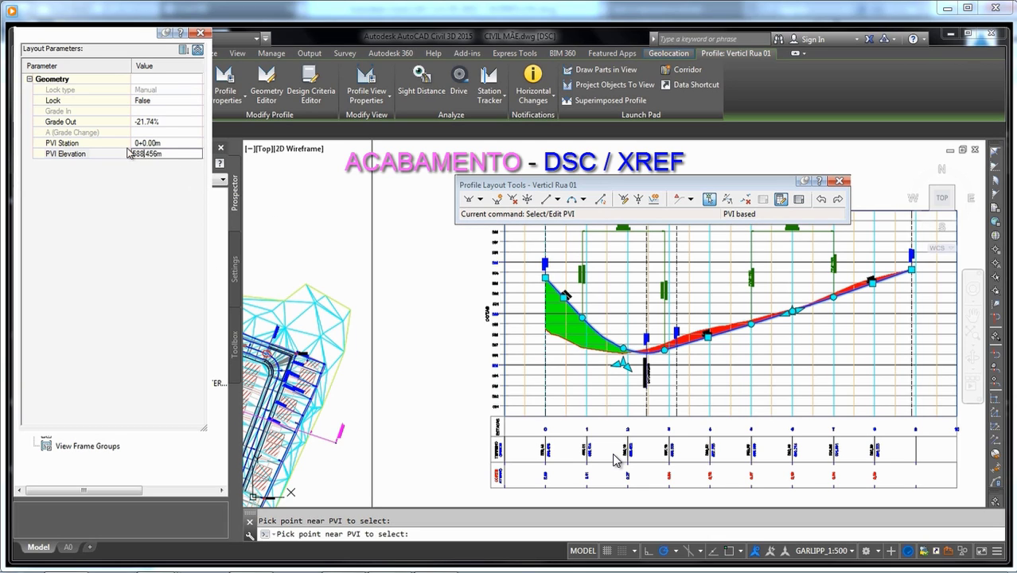
key(Return)
key(Escape)
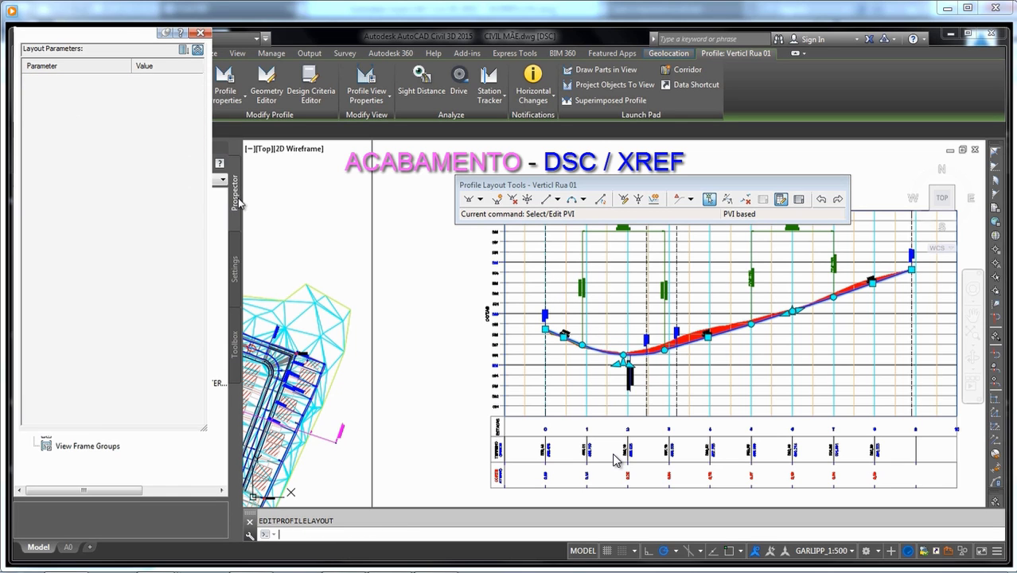
- Close the profile geometry editing tools and save the change to the CIVIL MÃE drawing
click(200, 33)
scroll(566, 296, down, 3)
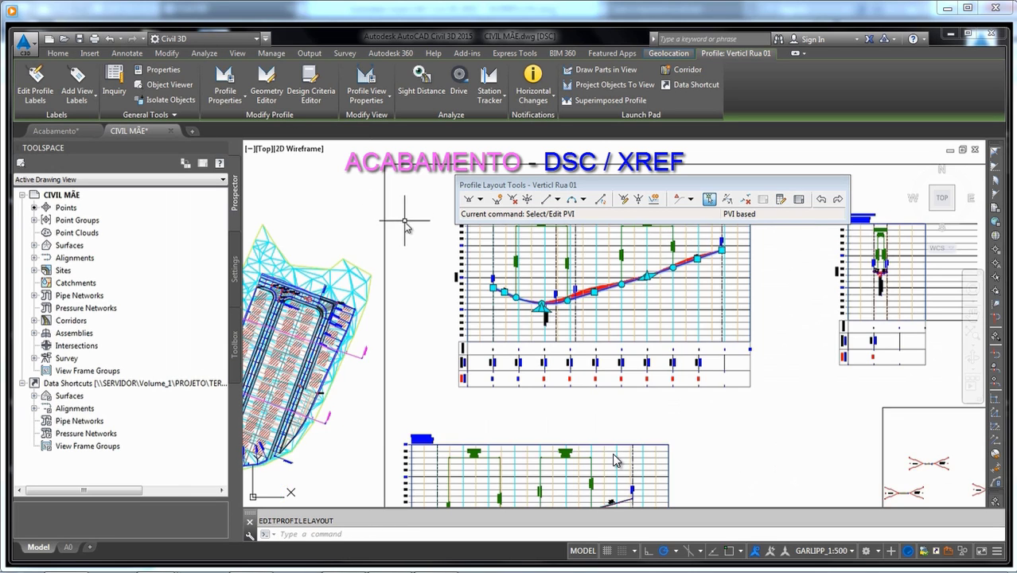
click(842, 183)
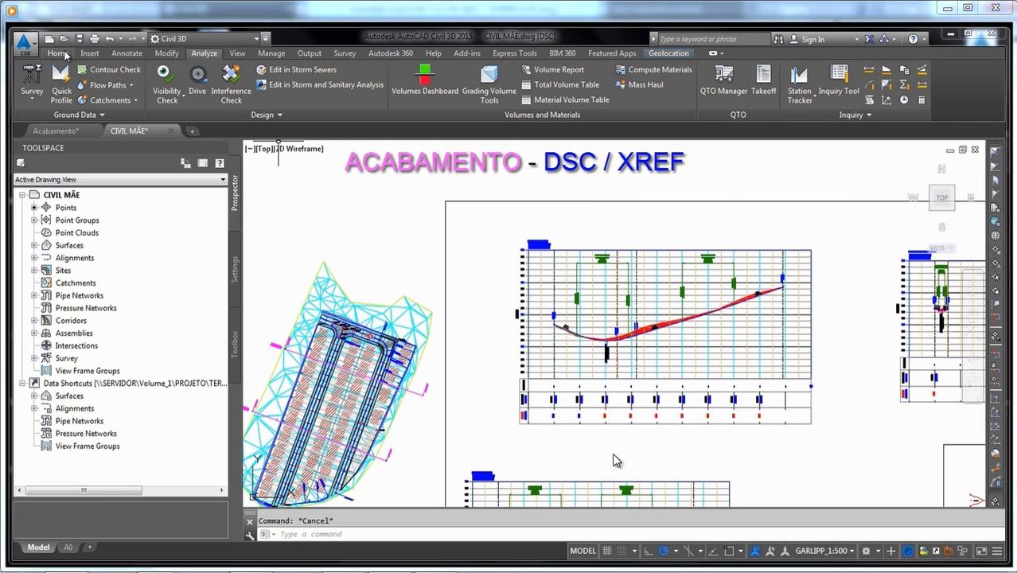
key(ctrl+s)
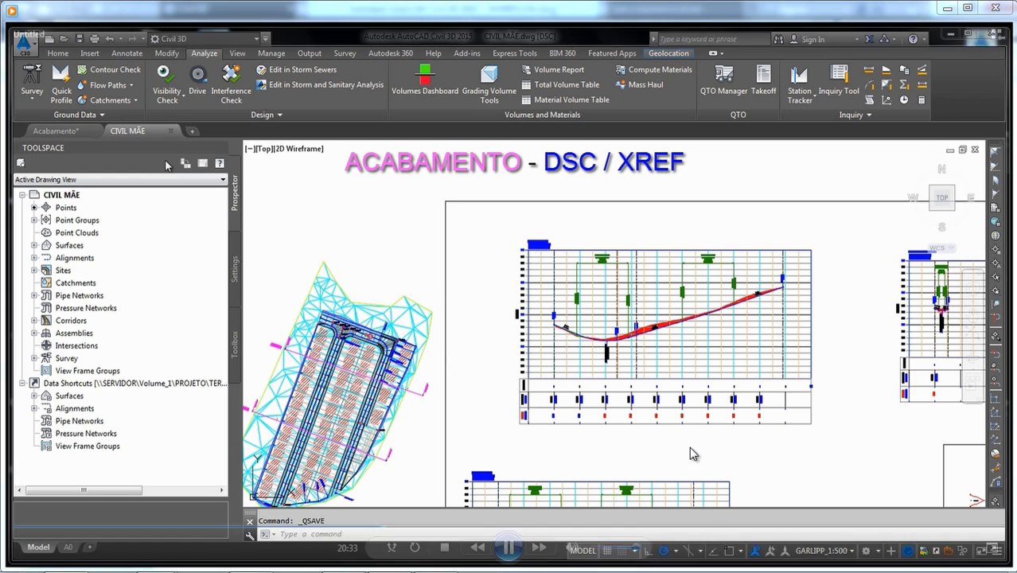
- Examine the start of the Rua 01 profile in CIVIL MÃE and return to the Acabamento drawing
scroll(562, 337, up, 5)
scroll(562, 336, down, 8)
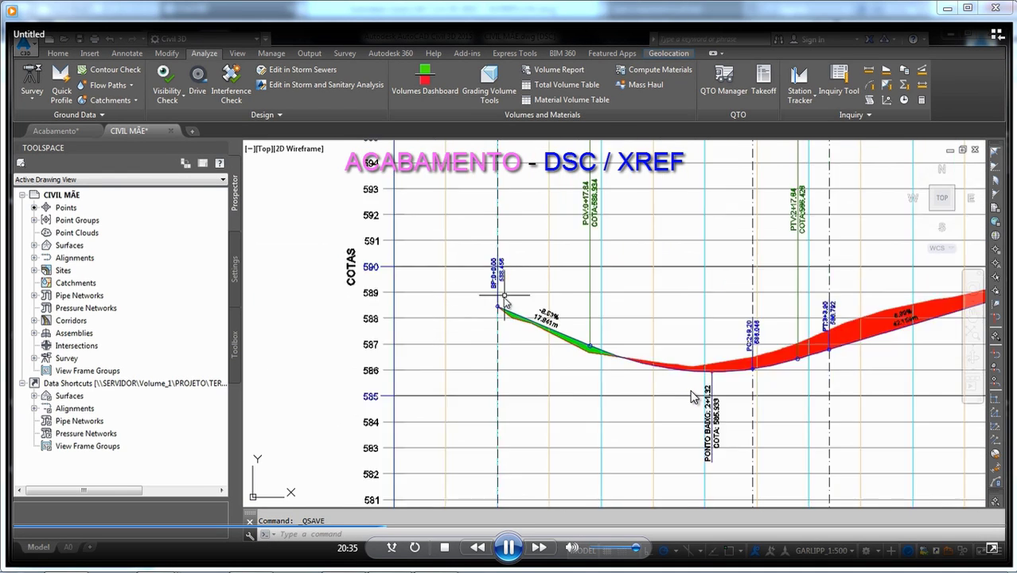
scroll(501, 310, up, 5)
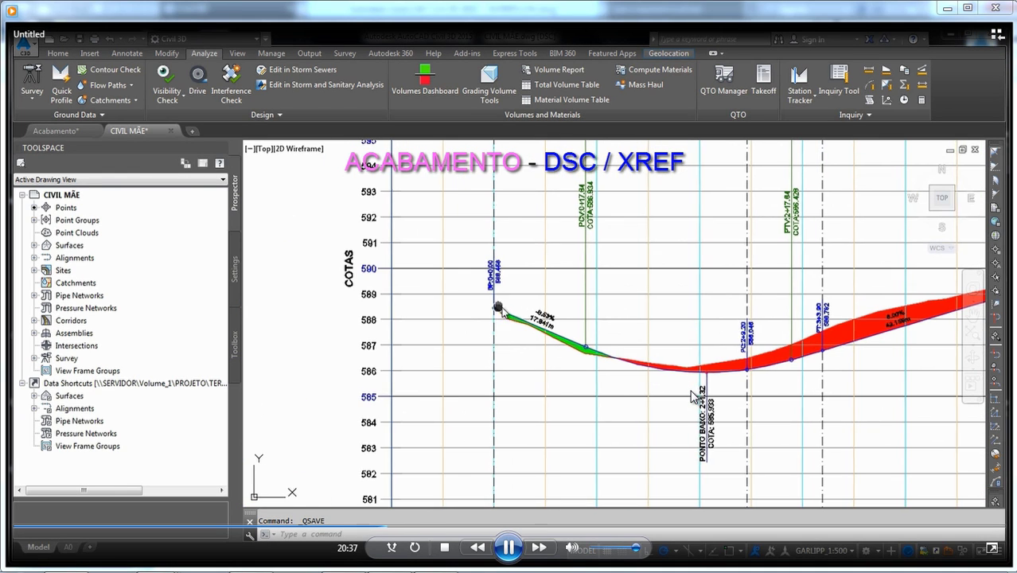
middle_drag(500, 304, 756, 314)
click(55, 131)
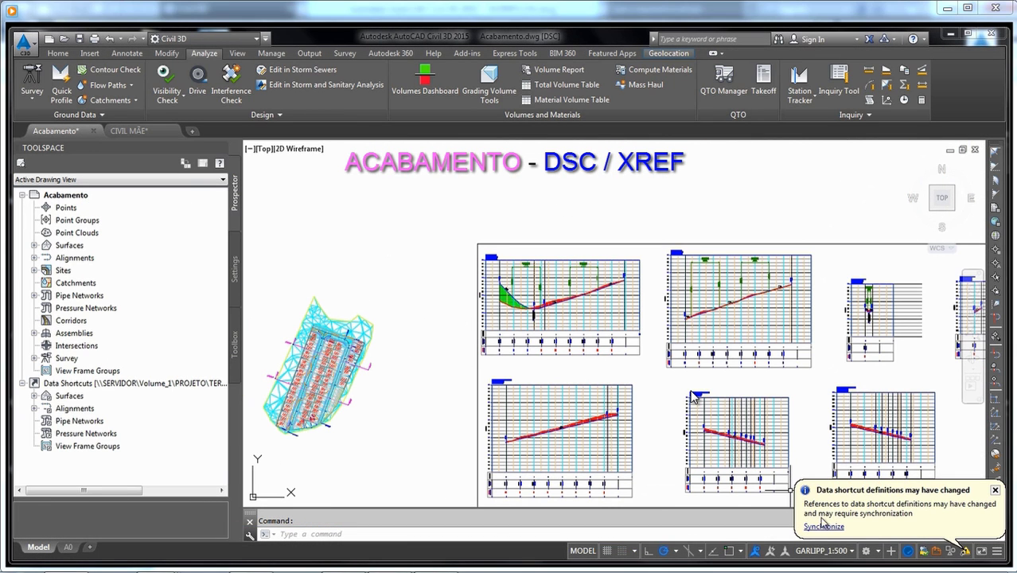
scroll(772, 182, up, 2)
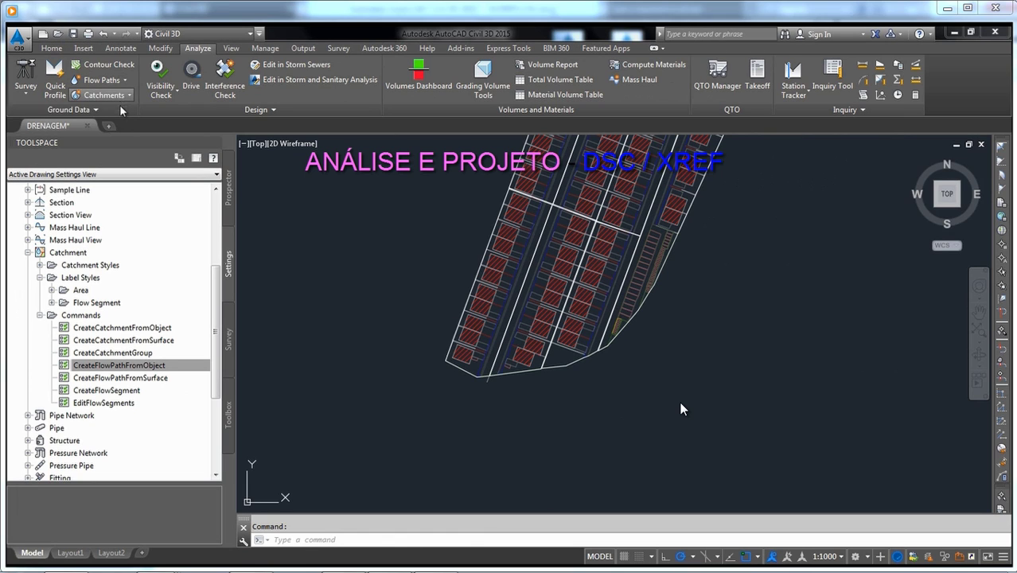
- Create a catchment from the southwest boundary polyline without a flow path, in Catchment Group - (3) with Standard style and runoff coefficient 0.500
click(464, 371)
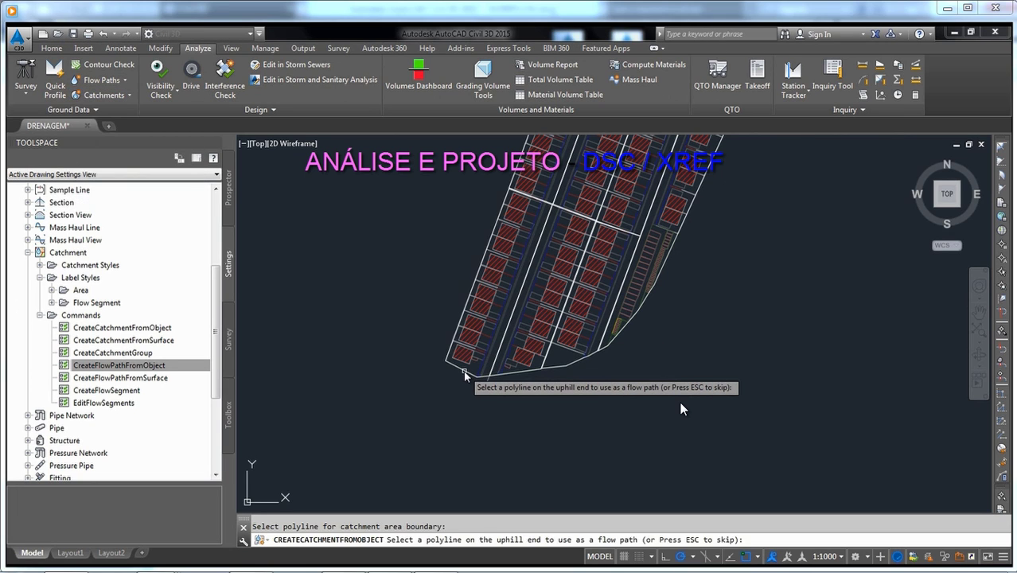
key(Escape)
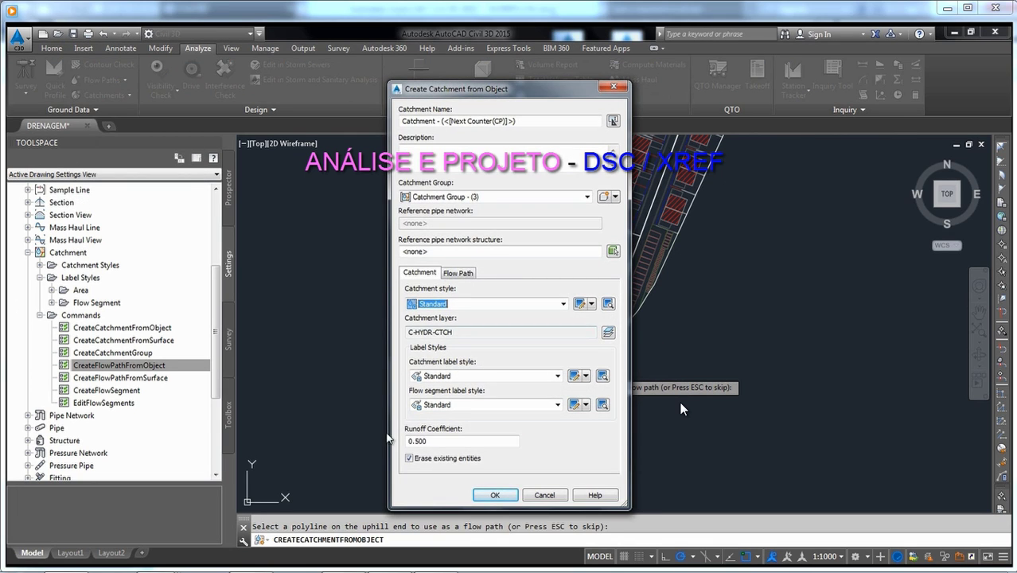
click(494, 495)
- Start a new pipe network with the creation tools, name it REDE 01 and assign the Galeria Pluvial parts list
scroll(498, 260, up, 5)
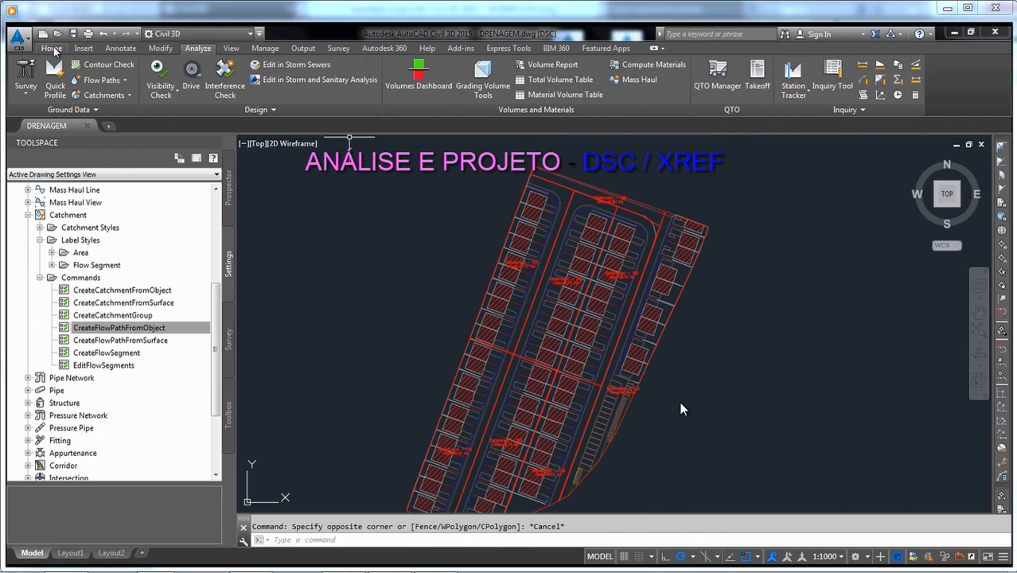
click(54, 50)
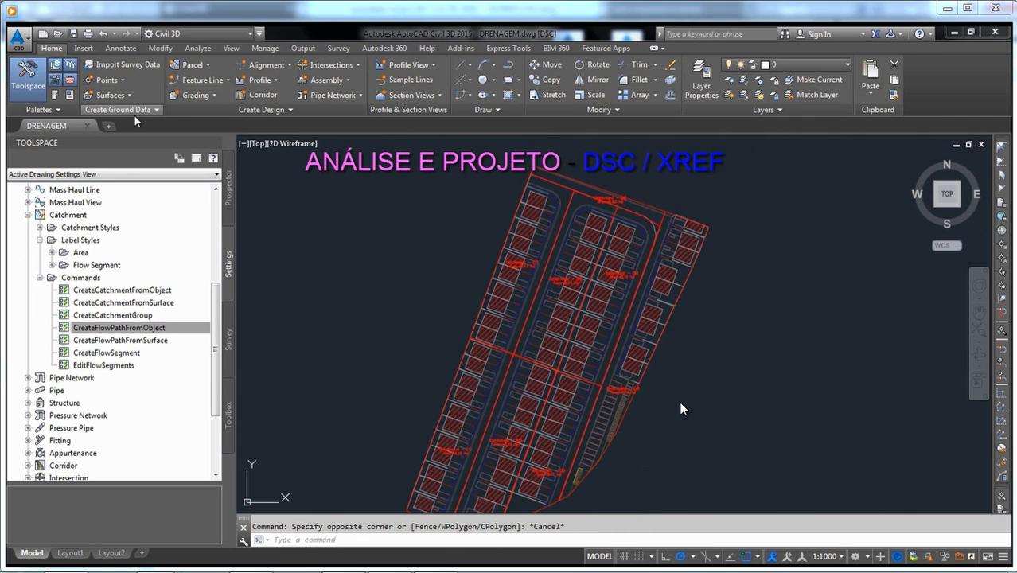
click(331, 95)
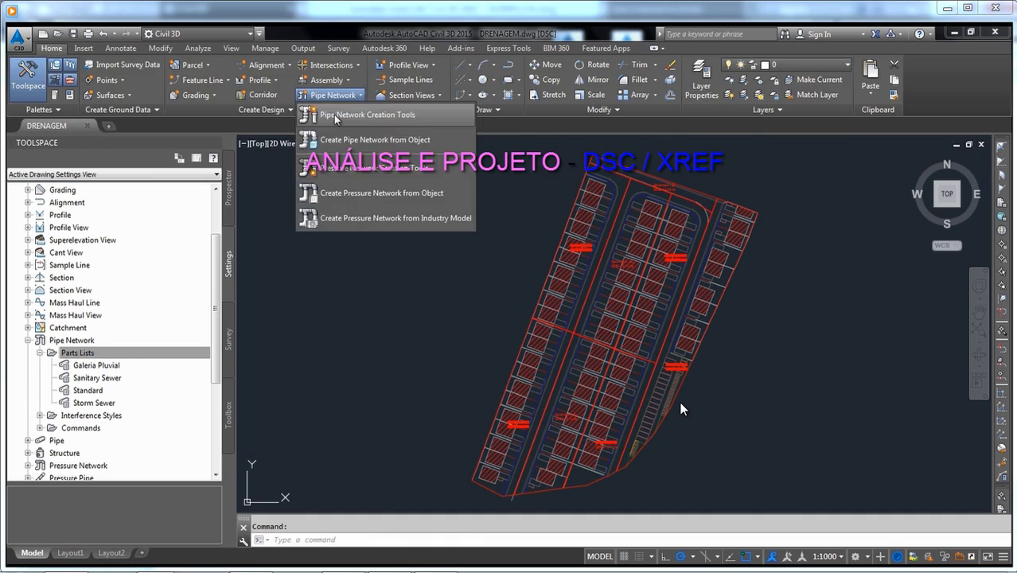
click(335, 117)
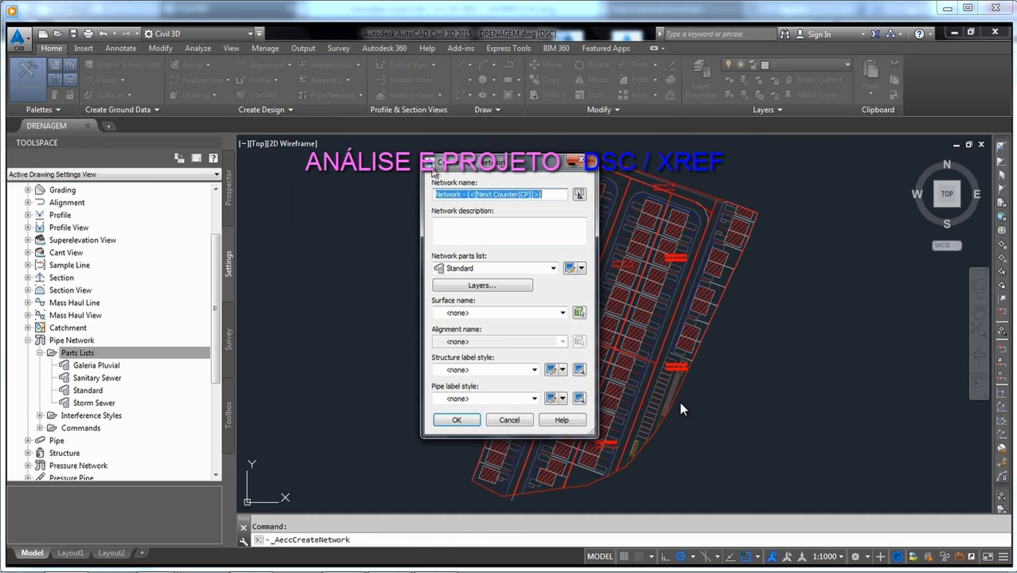
text(REDE 01)
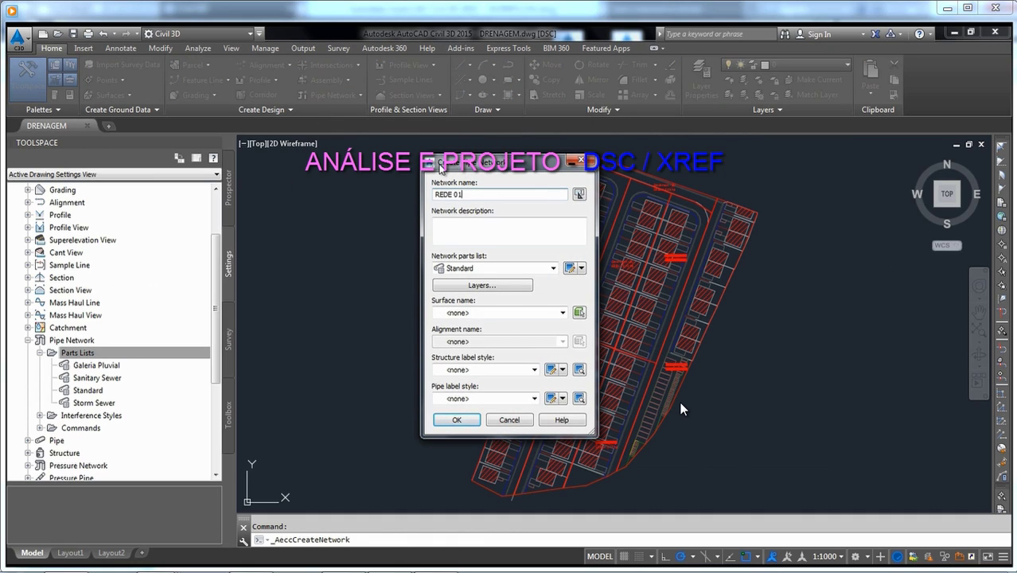
click(485, 268)
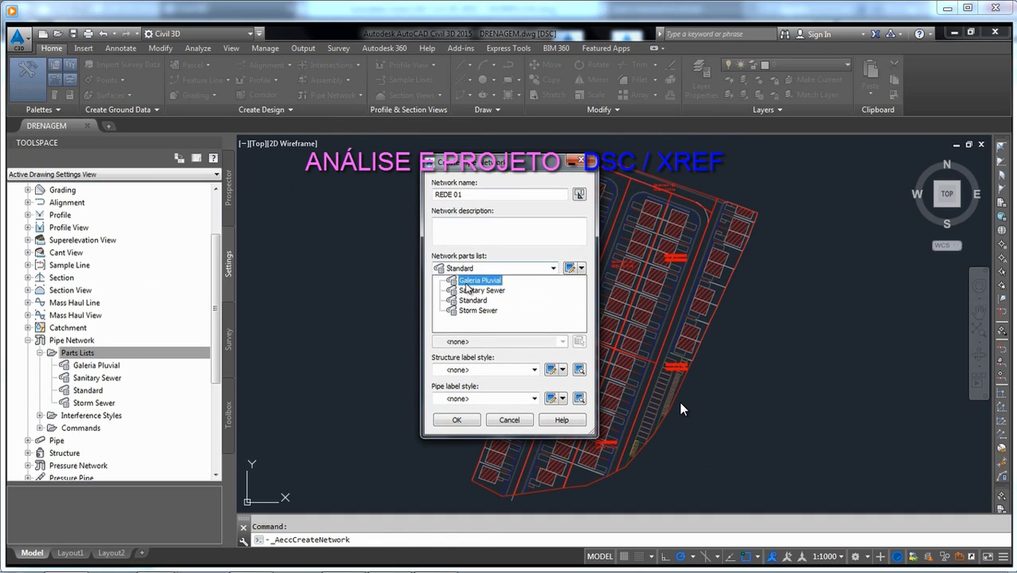
click(468, 280)
- Review the REGRAS DREN rule set of the 500 mm concrete pipe: cover and slope, length check and pipe-to-pipe match
click(567, 269)
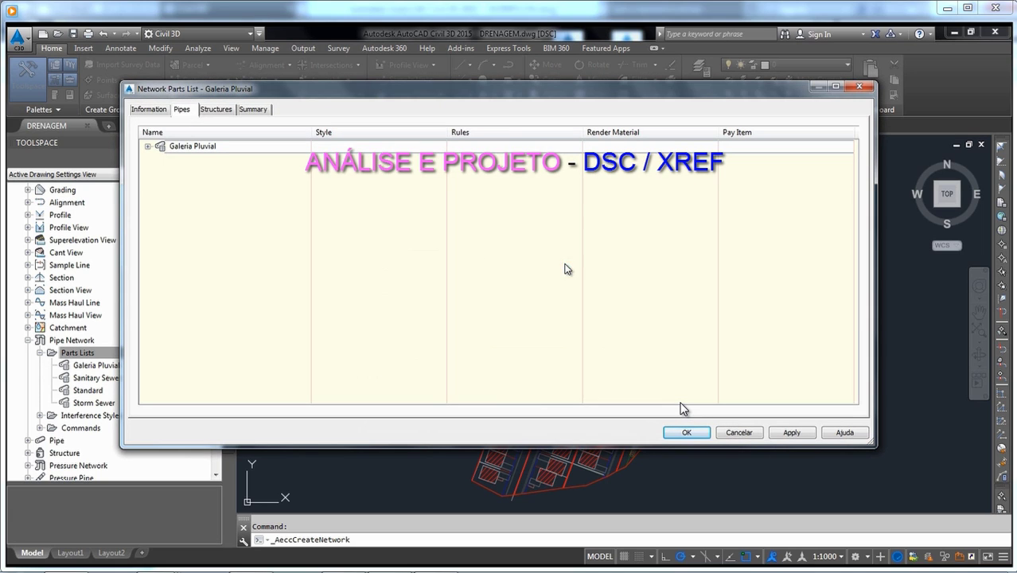
click(147, 146)
click(160, 159)
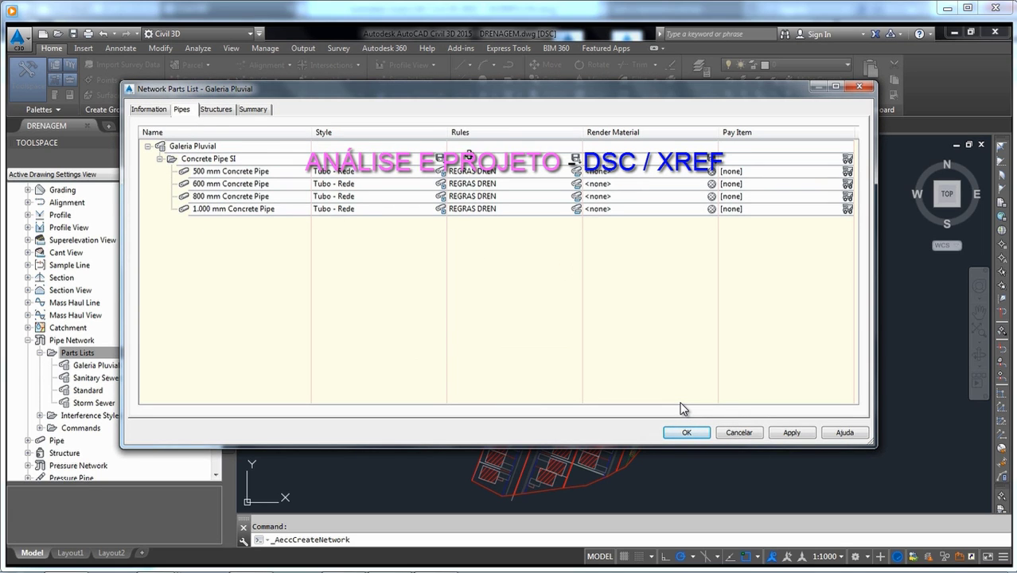
click(576, 171)
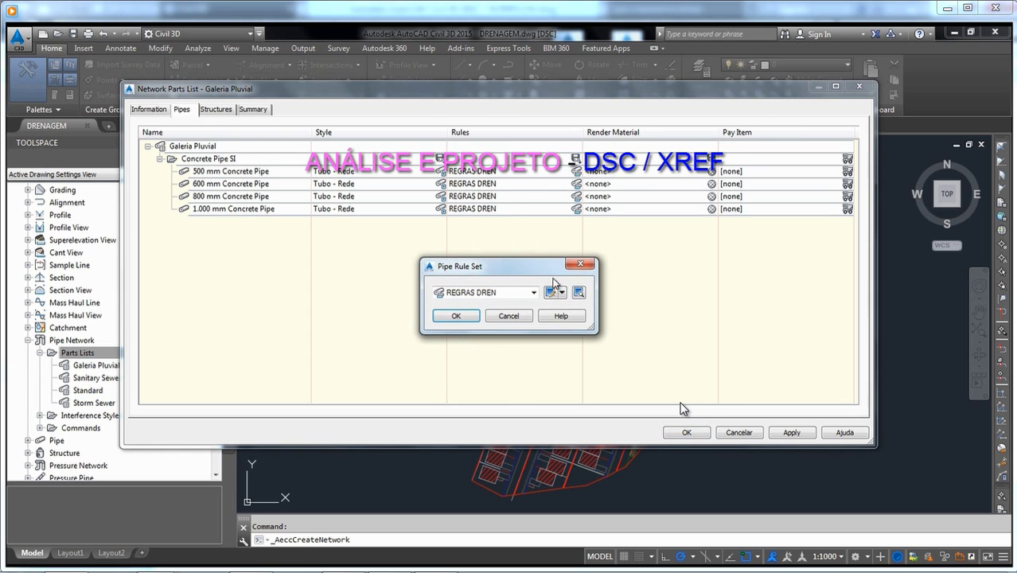
click(555, 289)
click(358, 174)
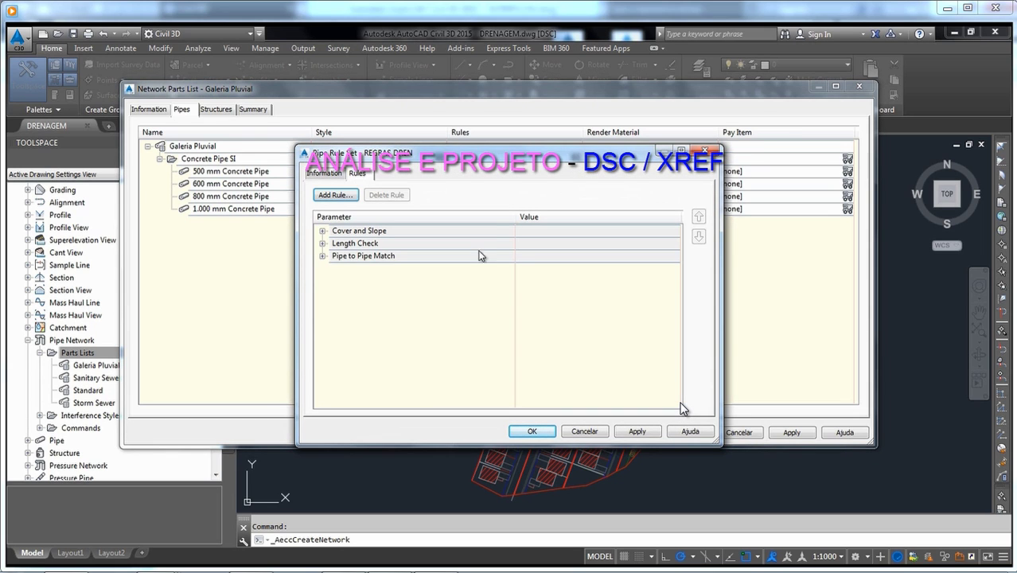
click(322, 256)
click(322, 243)
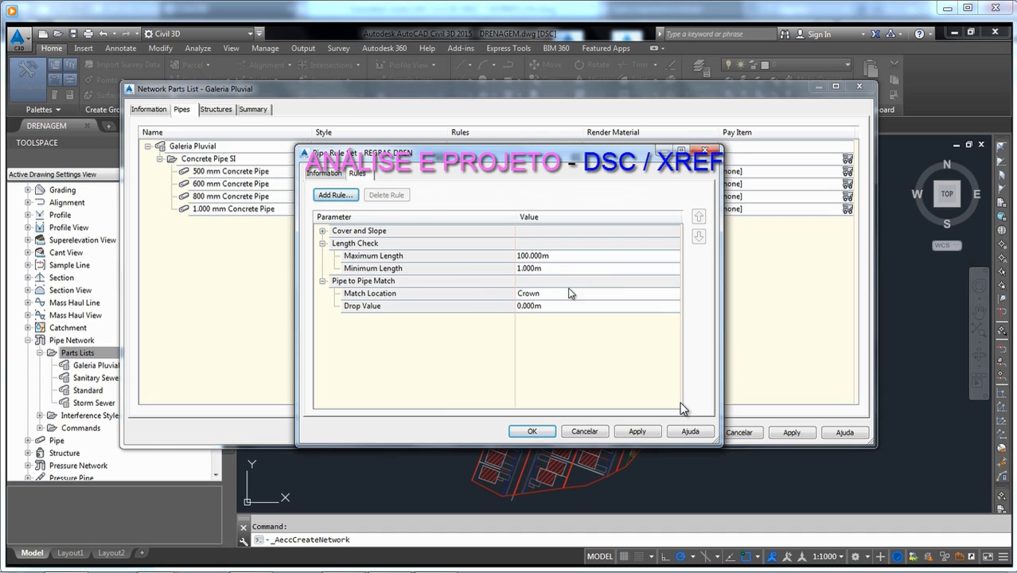
click(322, 231)
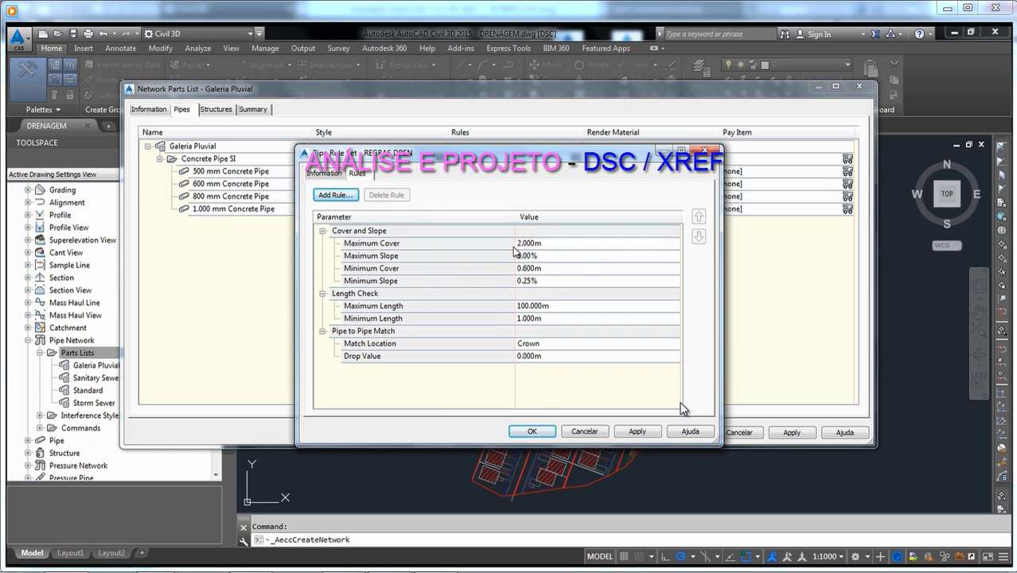
click(532, 431)
click(447, 314)
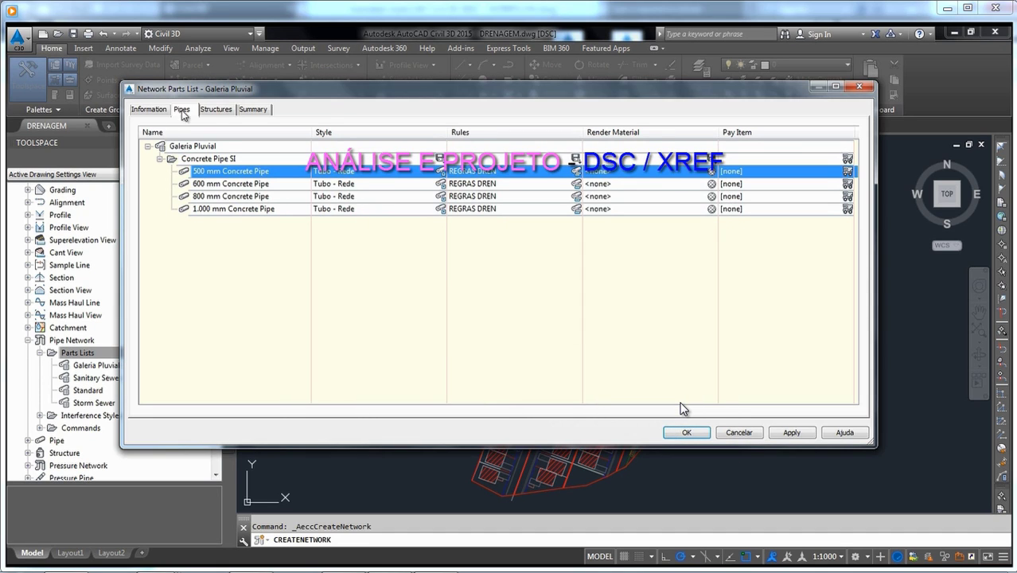
- Review the parts list's structures and the REGRA STRUCTURES rule set for the PV - 1.200 mm structure, covering sump depth and pipe drop
click(215, 109)
drag(329, 132, 420, 133)
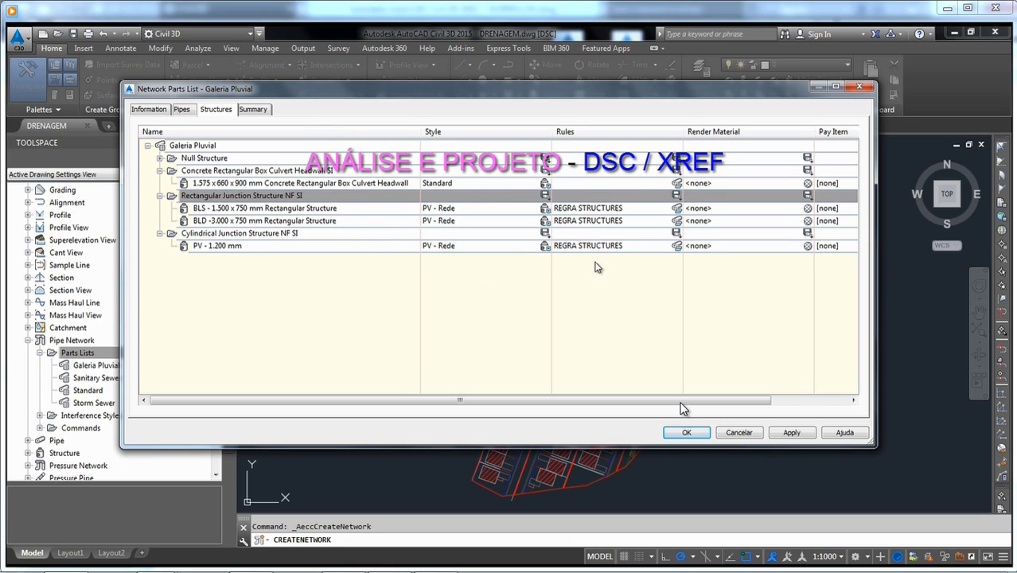
click(677, 252)
click(554, 292)
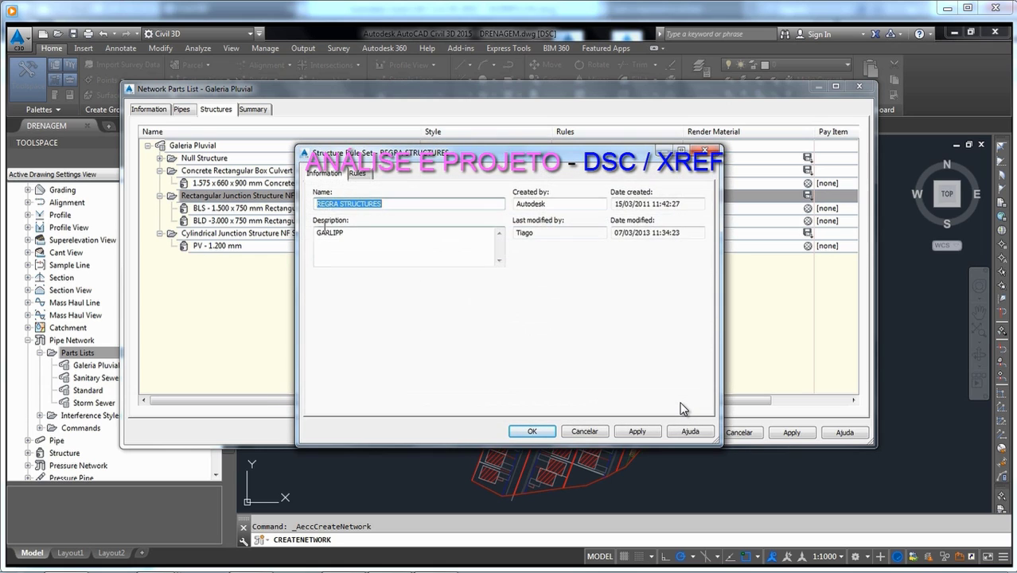
click(357, 173)
click(322, 243)
click(323, 231)
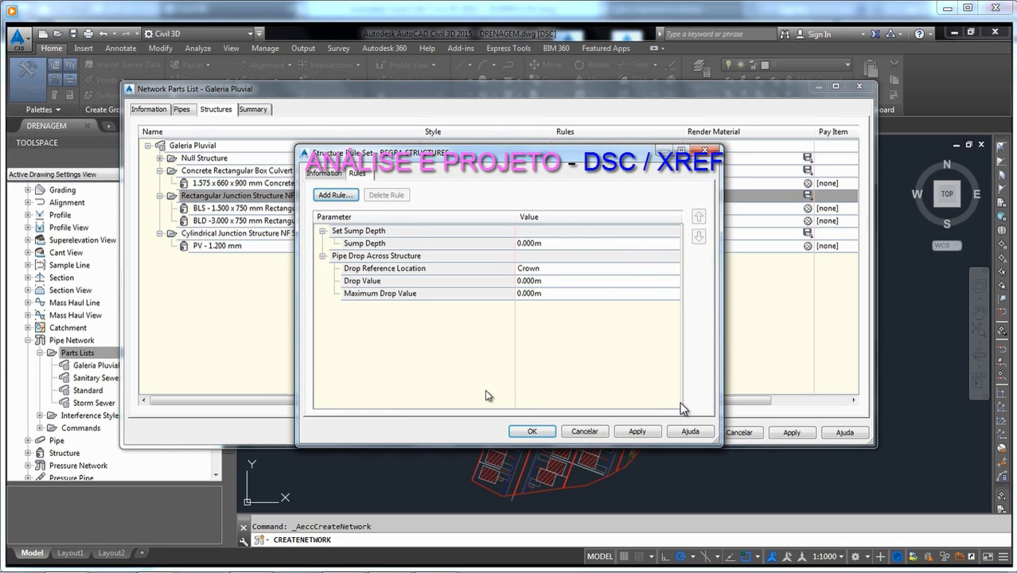
click(531, 431)
click(458, 317)
click(681, 432)
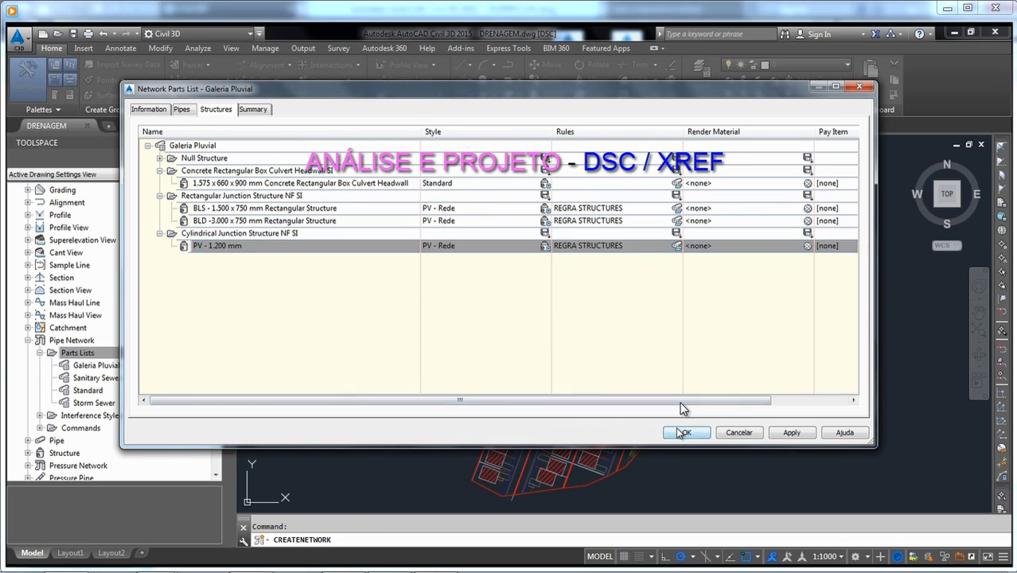
- Create the network and lay a 500 mm concrete pipe about 73 m long between PV - 1.200 mm structures up the western street, with object snap off
click(458, 420)
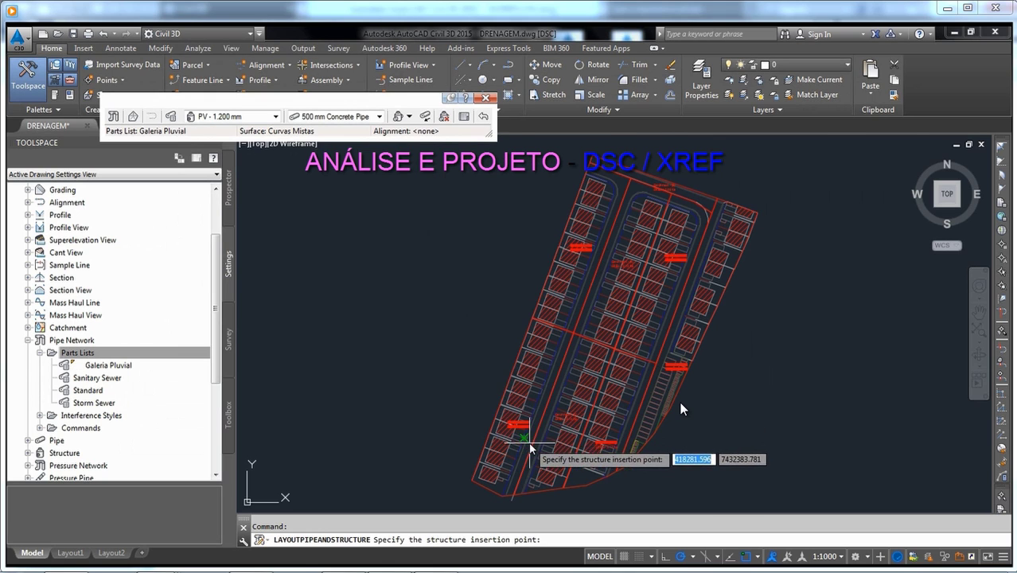
scroll(529, 450, up, 5)
key(F3)
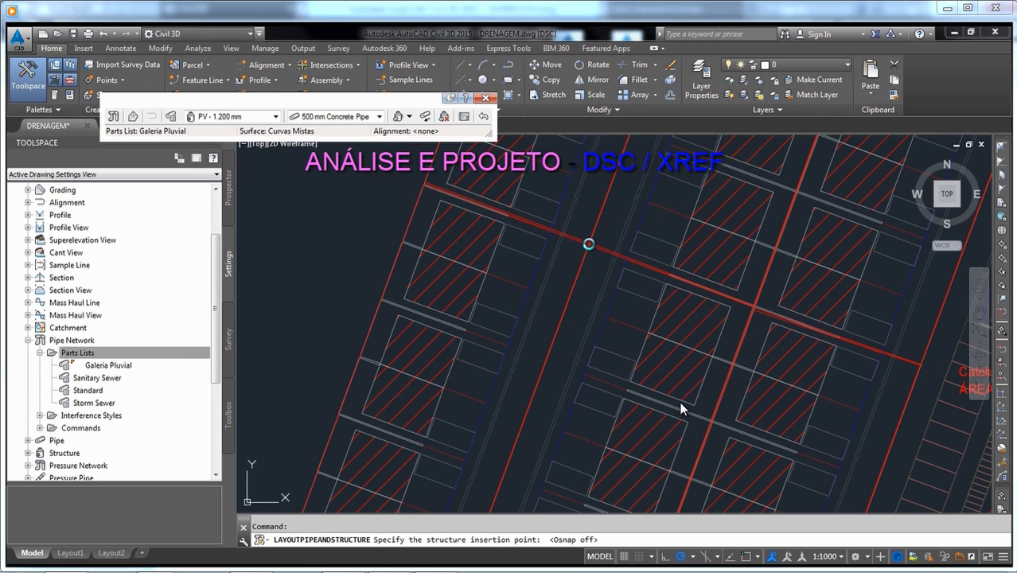
click(595, 221)
middle_drag(594, 220, 563, 368)
scroll(533, 341, down, 3)
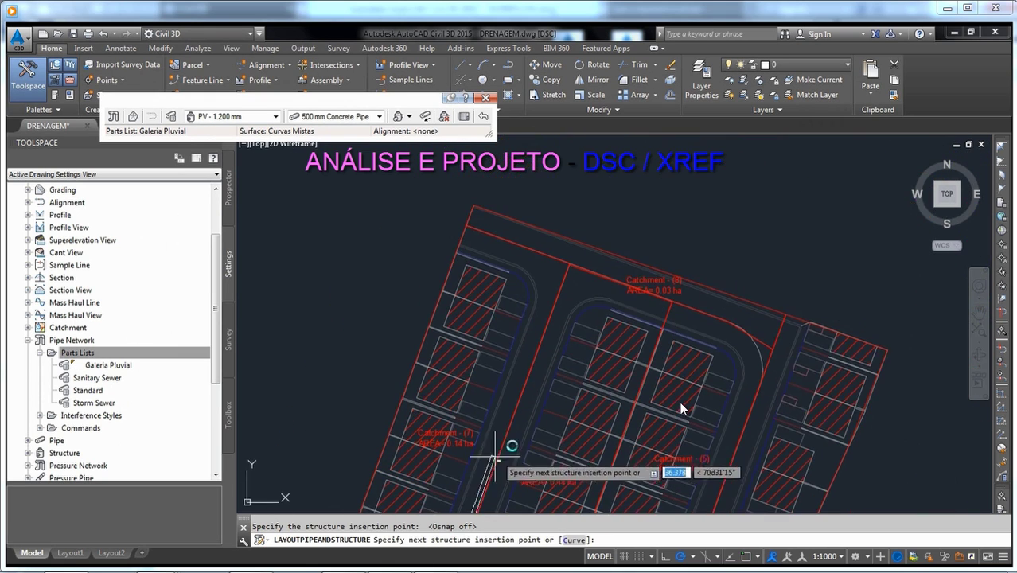
scroll(563, 260, up, 4)
click(564, 262)
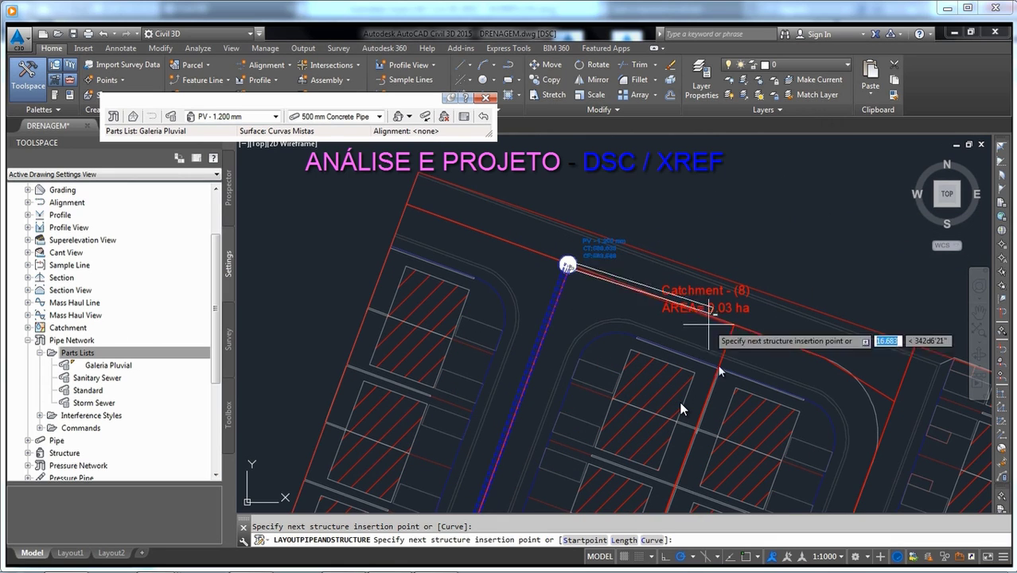
- Continue the network about 39 m along the northern street to the northeast corner and down the eastern street, ending the layout
middle_drag(706, 317, 670, 366)
middle_drag(733, 363, 737, 295)
click(736, 301)
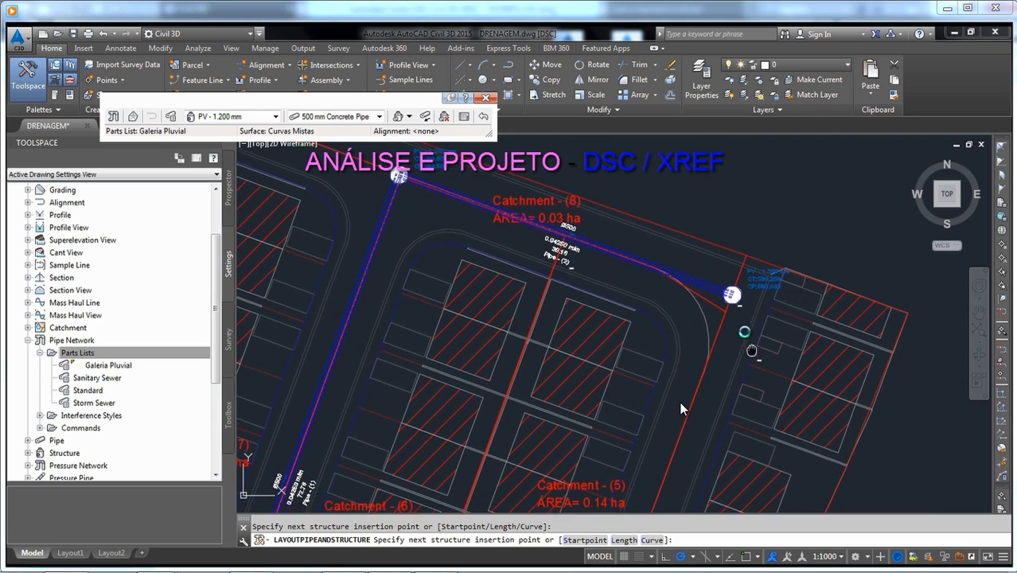
key(Return)
- Create an alignment from the western and northern network parts and place its profile view in the empty area east of the plan
scroll(748, 352, down, 5)
click(443, 238)
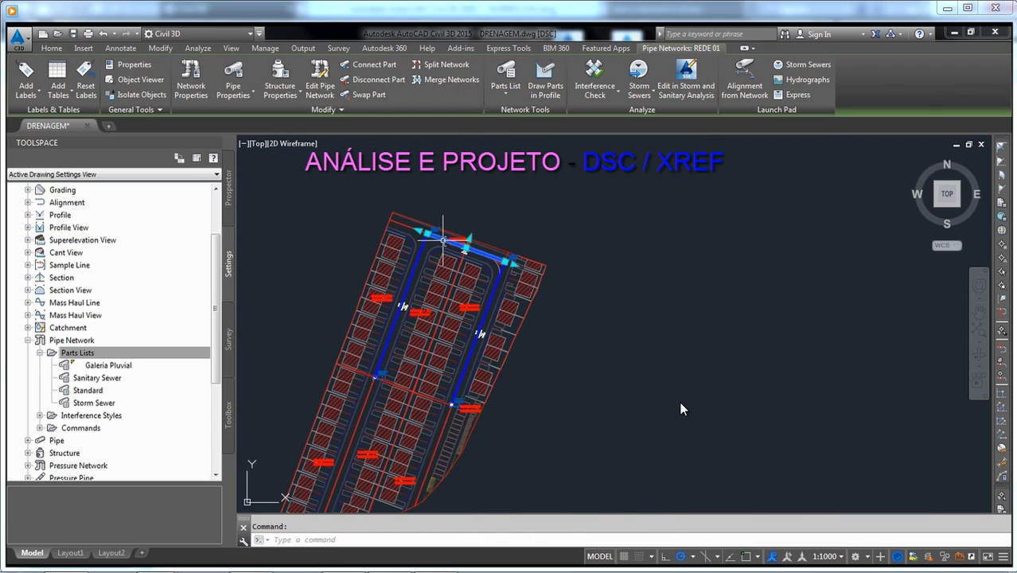
click(745, 90)
scroll(350, 374, up, 3)
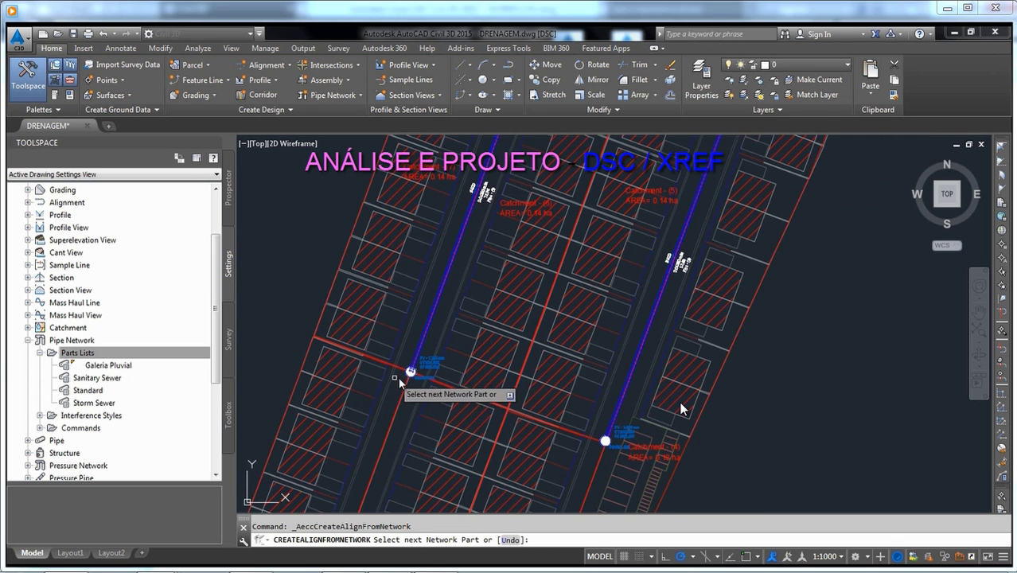
click(606, 440)
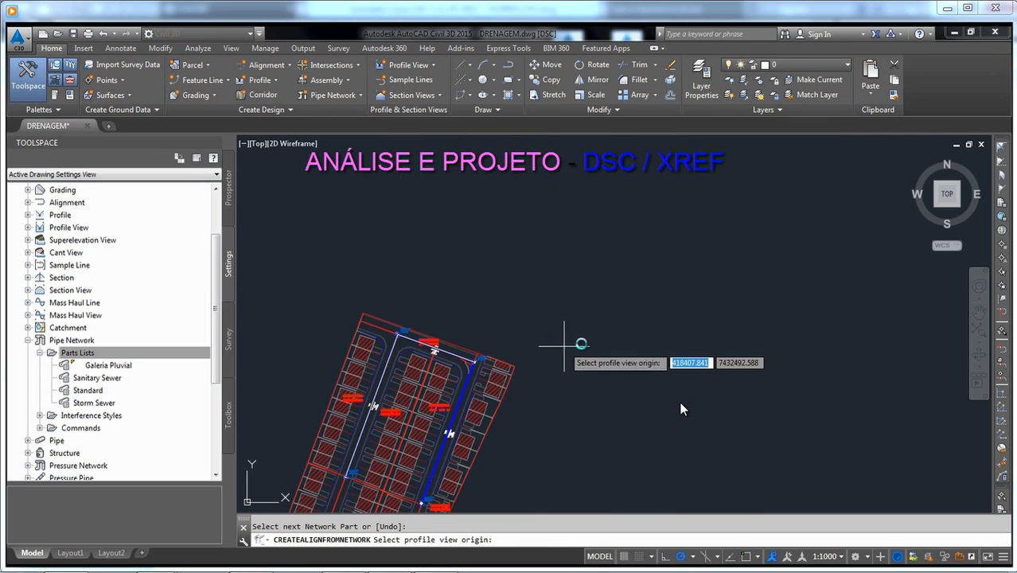
click(620, 372)
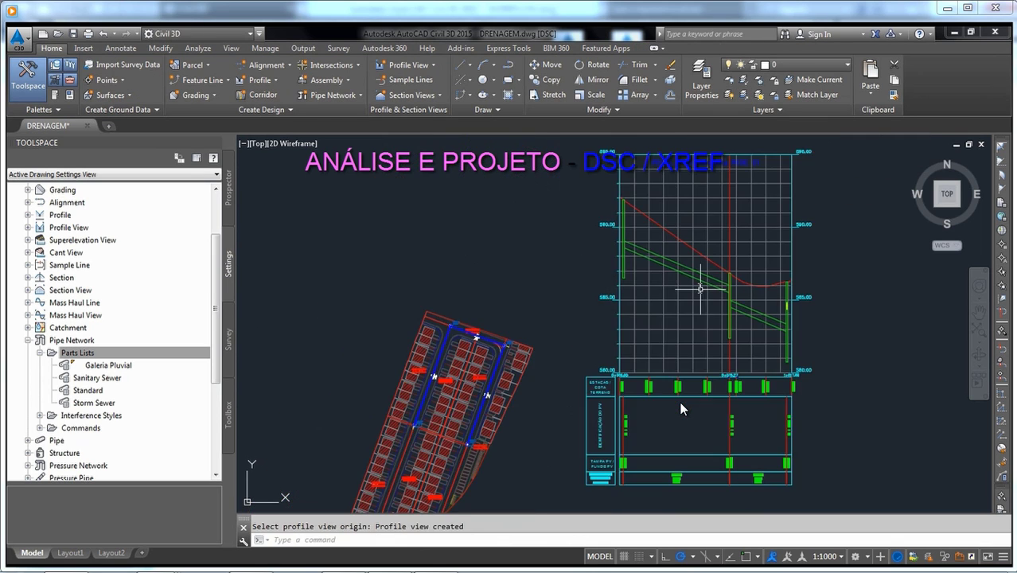
- Apply the network rules down slope from the western street's first structure to the structure at the northeast corner
scroll(700, 289, down, 3)
click(160, 48)
click(243, 95)
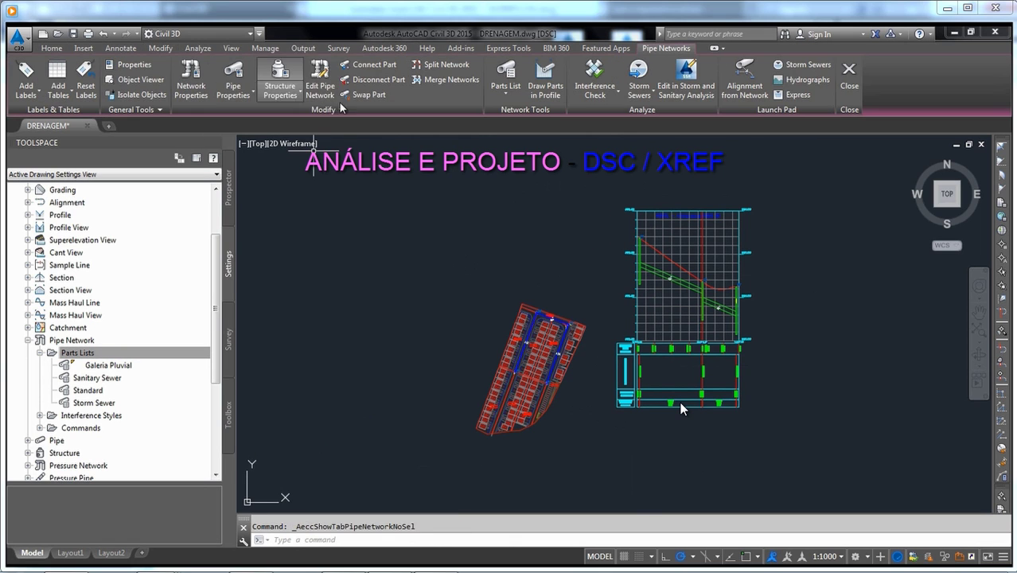
click(334, 109)
click(220, 142)
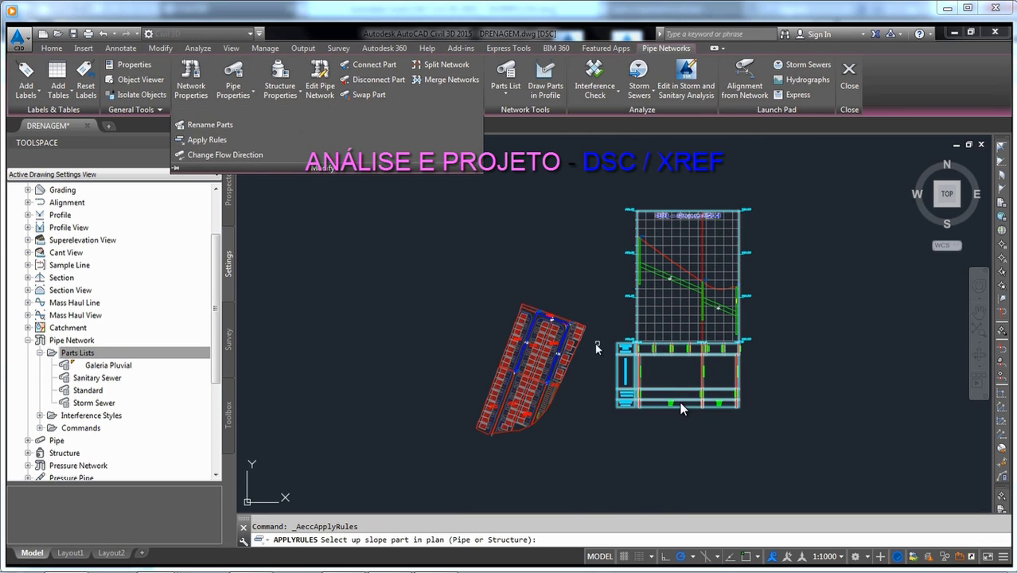
scroll(505, 347, up, 6)
click(506, 348)
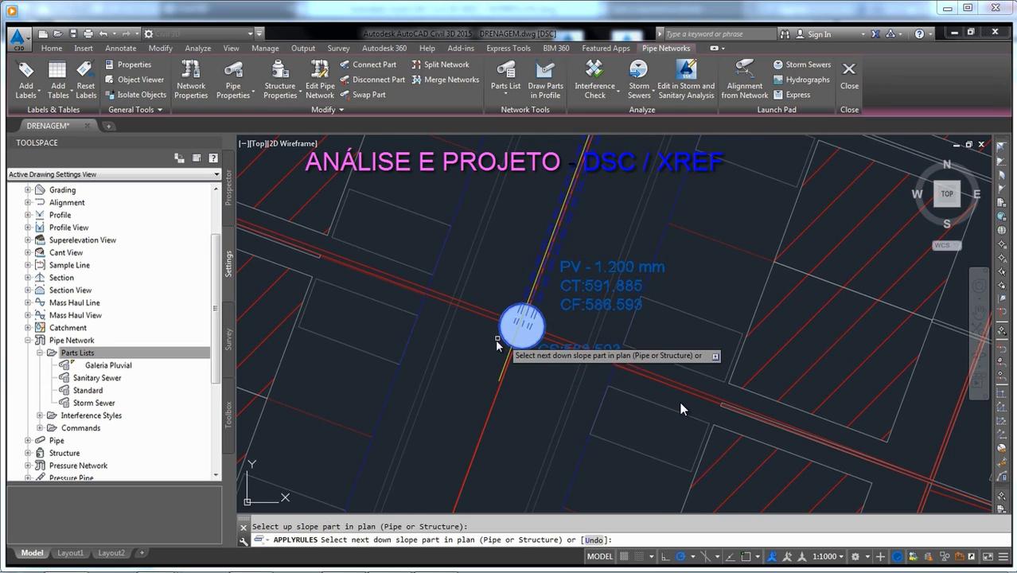
scroll(509, 351, down, 5)
scroll(510, 350, up, 5)
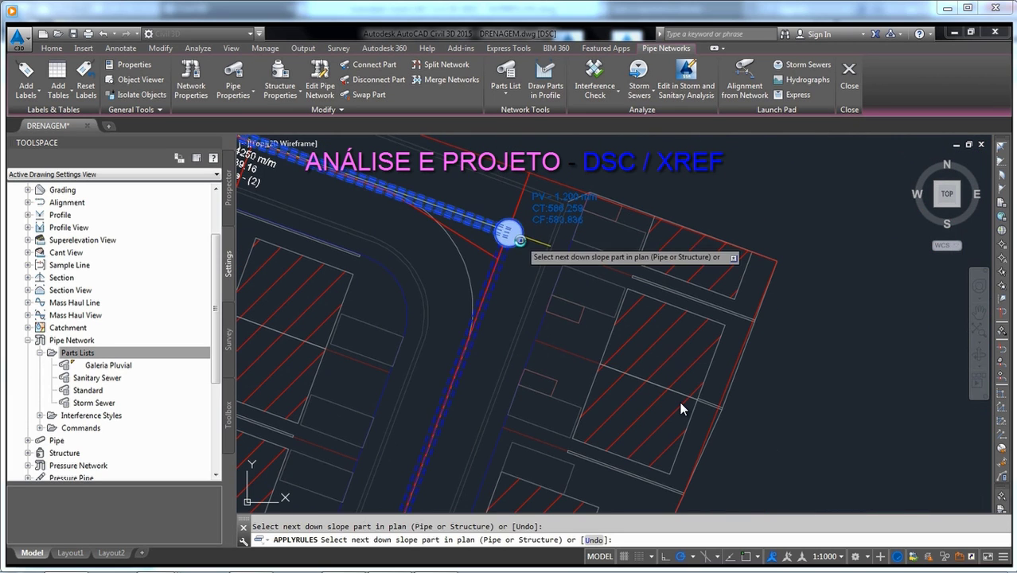
key(Escape)
middle_click(682, 409)
middle_click(681, 409)
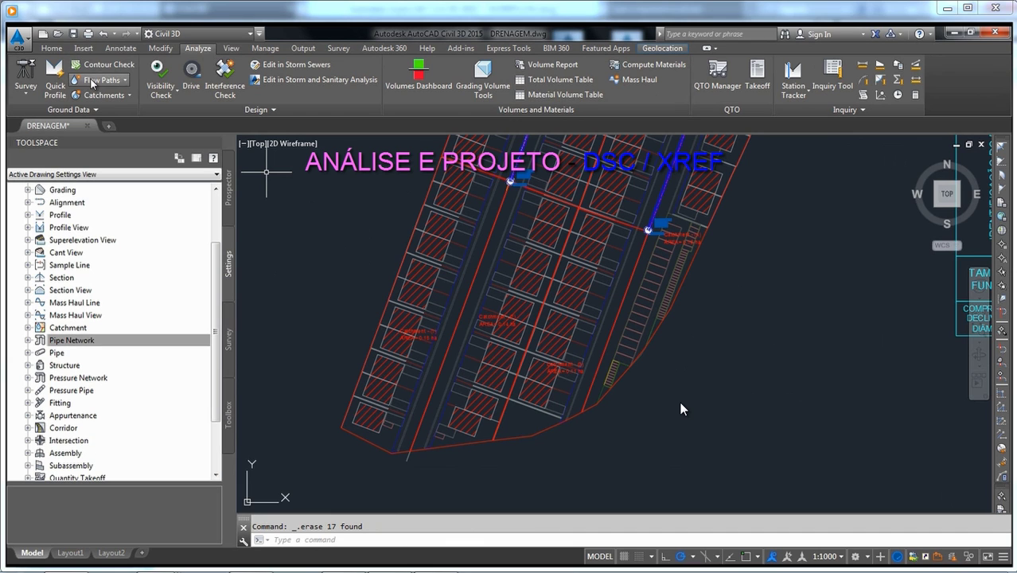
- Create water drop paths as 3D polylines on surface Curvas Mistas, starting at the southern end of the western street
click(92, 80)
click(104, 98)
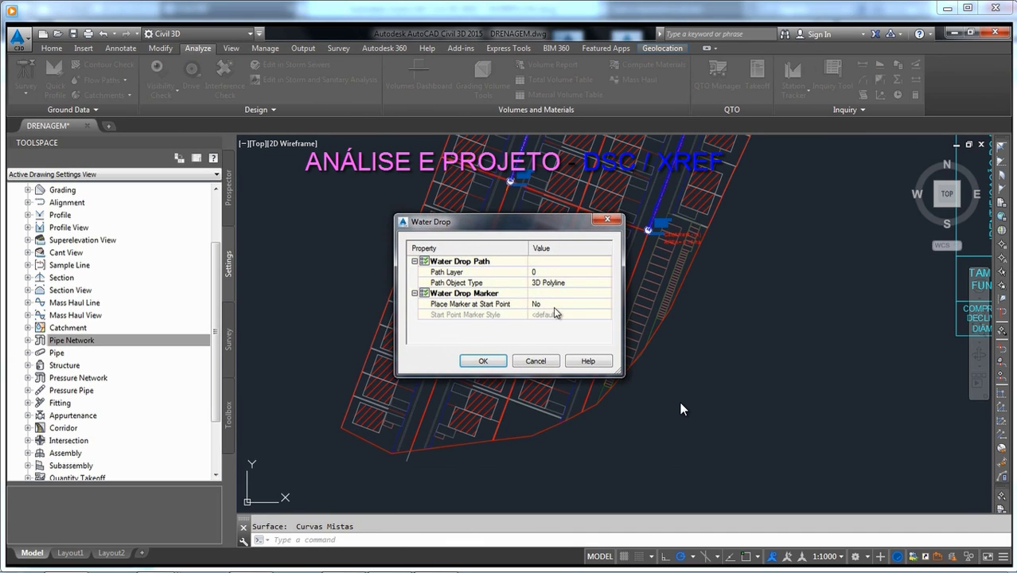
click(482, 360)
scroll(447, 431, up, 5)
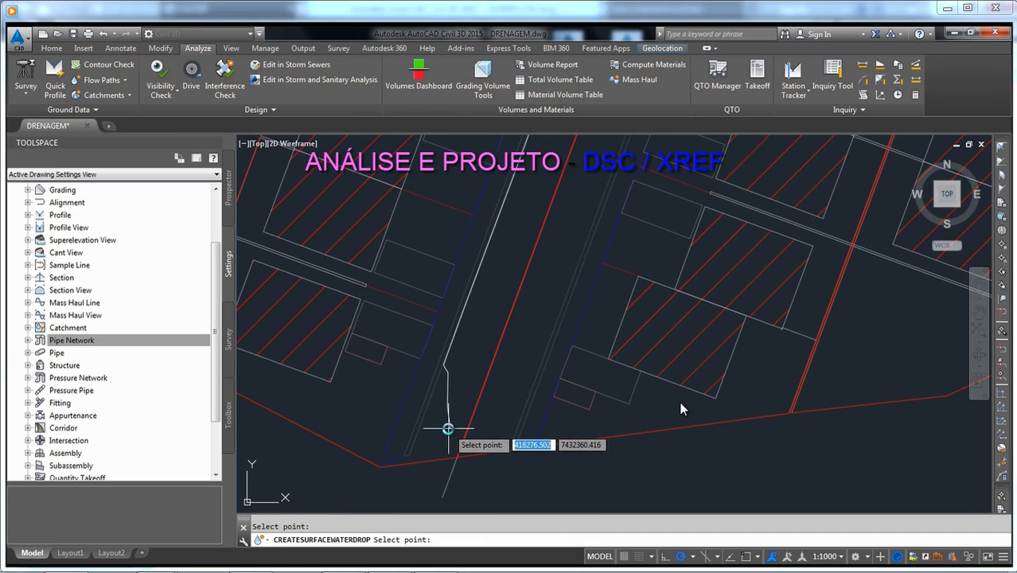
scroll(481, 429, down, 5)
key(Escape)
- Break the western water drop path where it crosses the catchment boundary beside the western street's first structure
scroll(436, 424, up, 2)
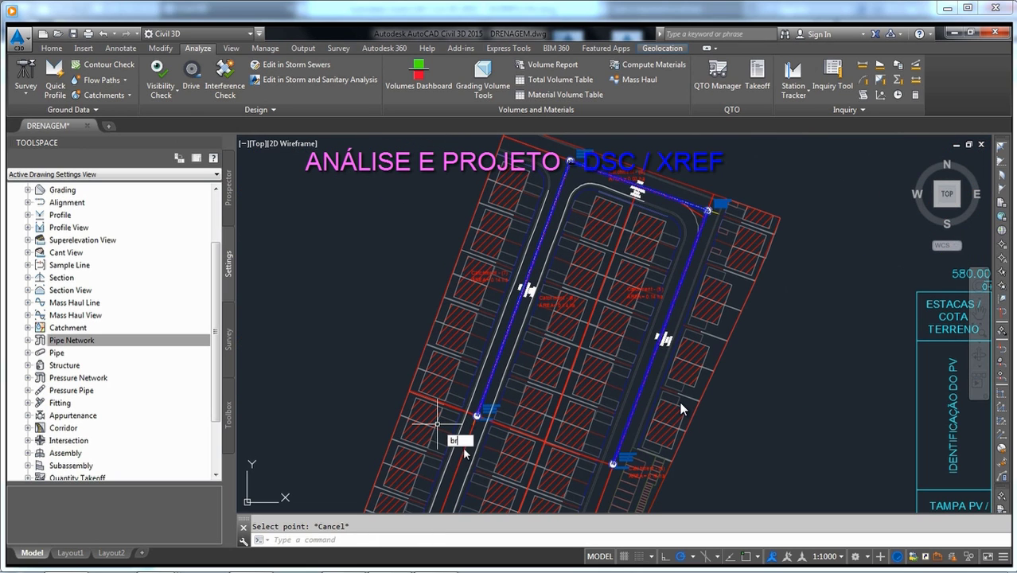
key(Return)
scroll(472, 419, up, 3)
click(480, 395)
scroll(477, 392, up, 2)
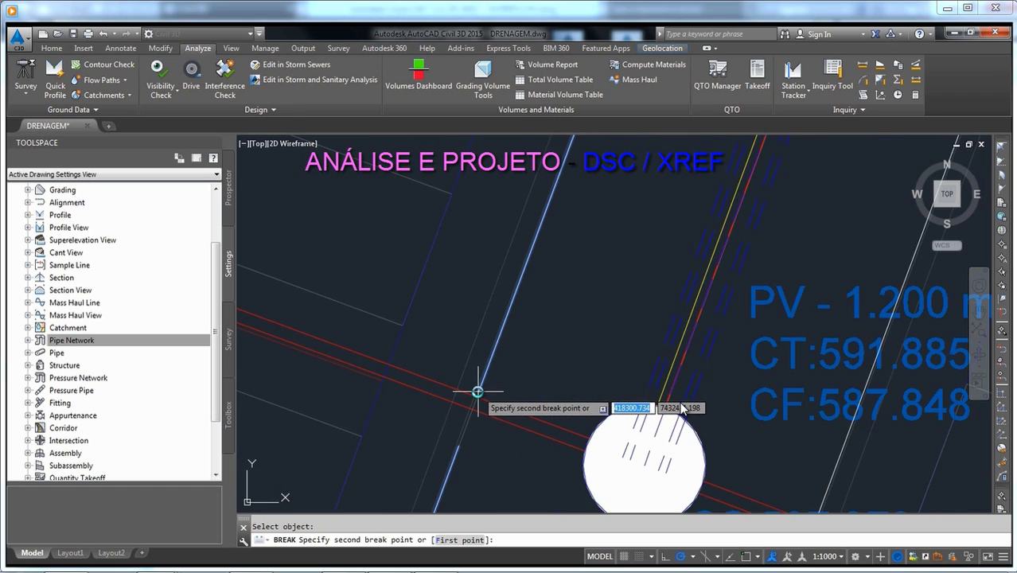
click(478, 391)
scroll(444, 387, down, 4)
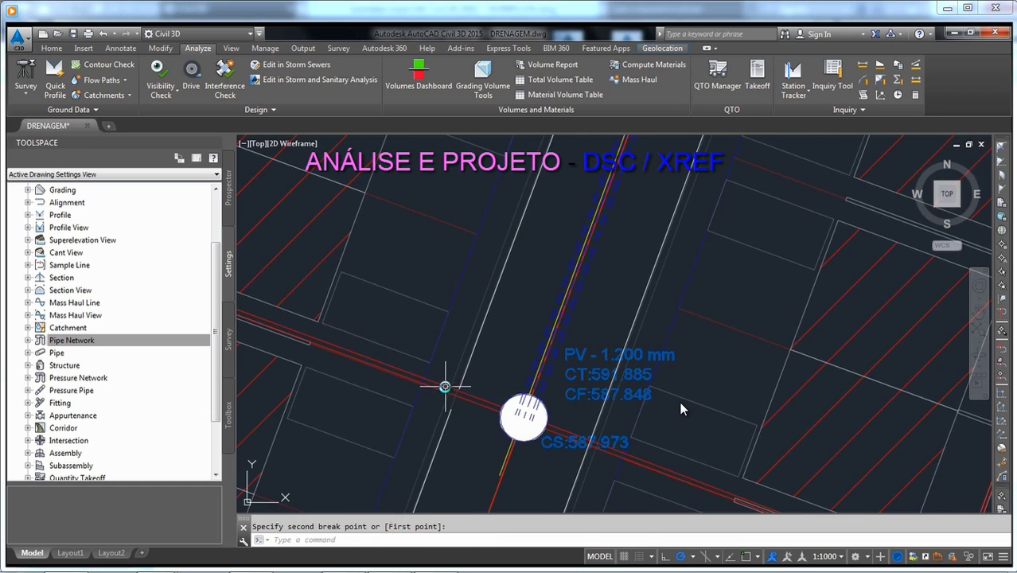
- Create the flow path of Catchment - (1) from the broken water drop polyline along the western street
scroll(445, 387, down, 1)
click(455, 289)
click(455, 289)
scroll(454, 289, down, 3)
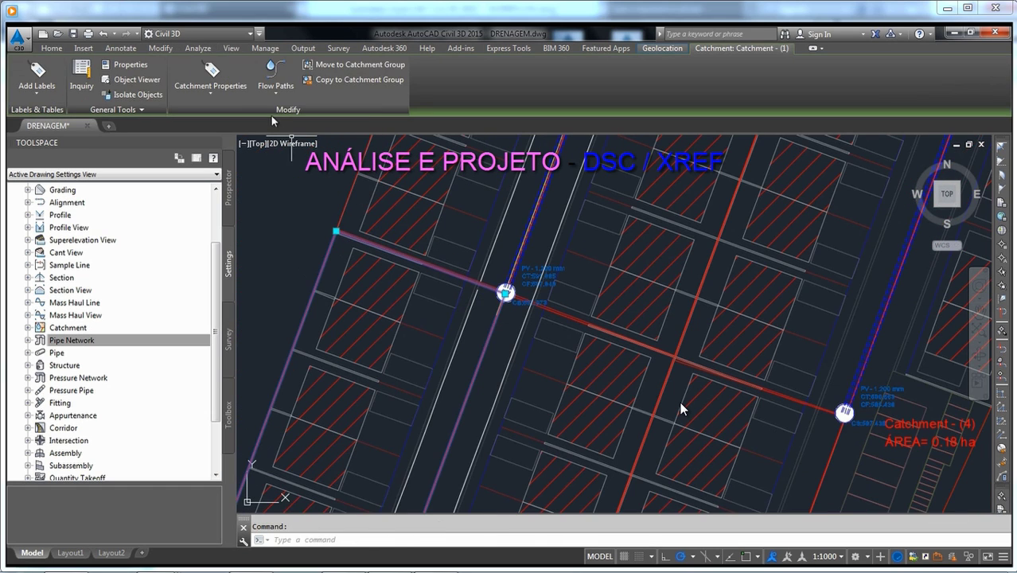
click(276, 79)
click(310, 116)
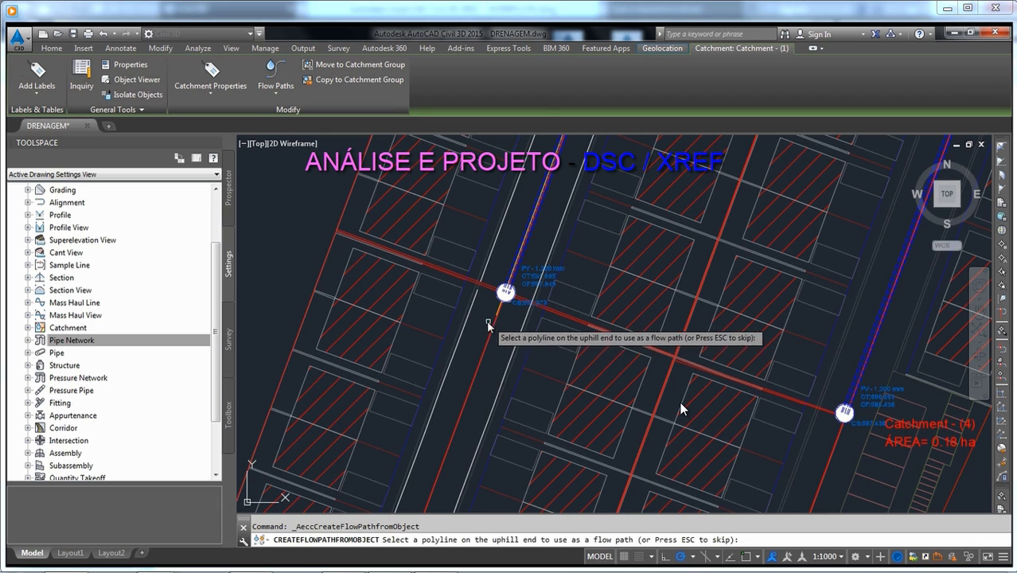
scroll(493, 318, down, 4)
scroll(478, 350, up, 2)
scroll(442, 337, down, 1)
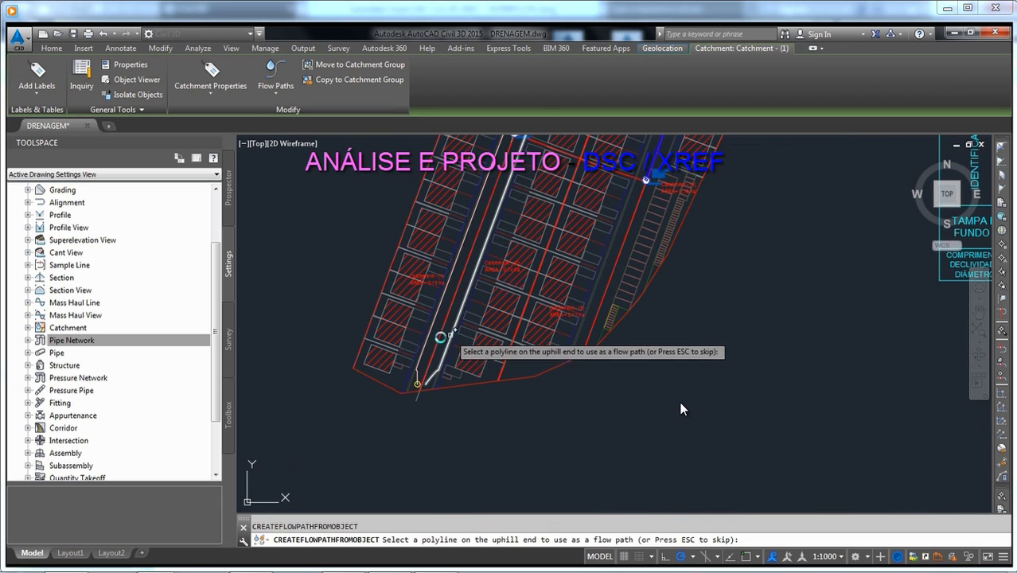
key(Escape)
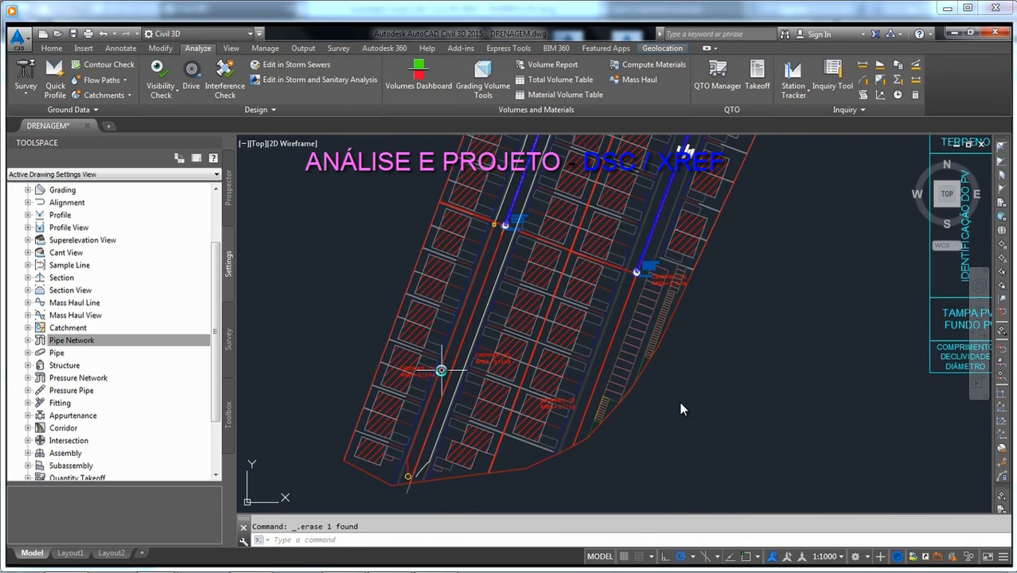
- Label the flow path of Catchment - (1) with its segment length, slope and travel time, and close the object properties
click(464, 327)
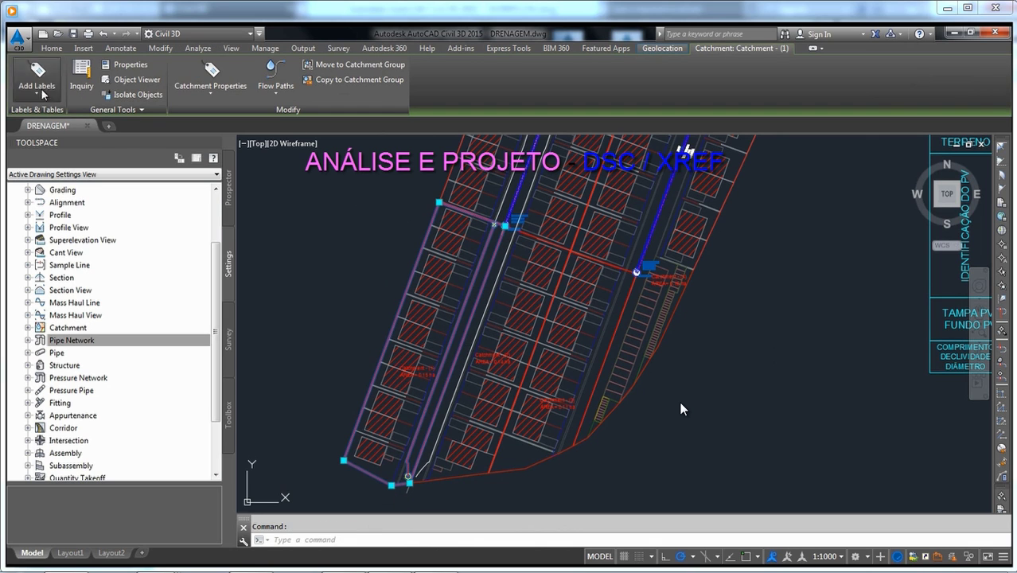
click(38, 89)
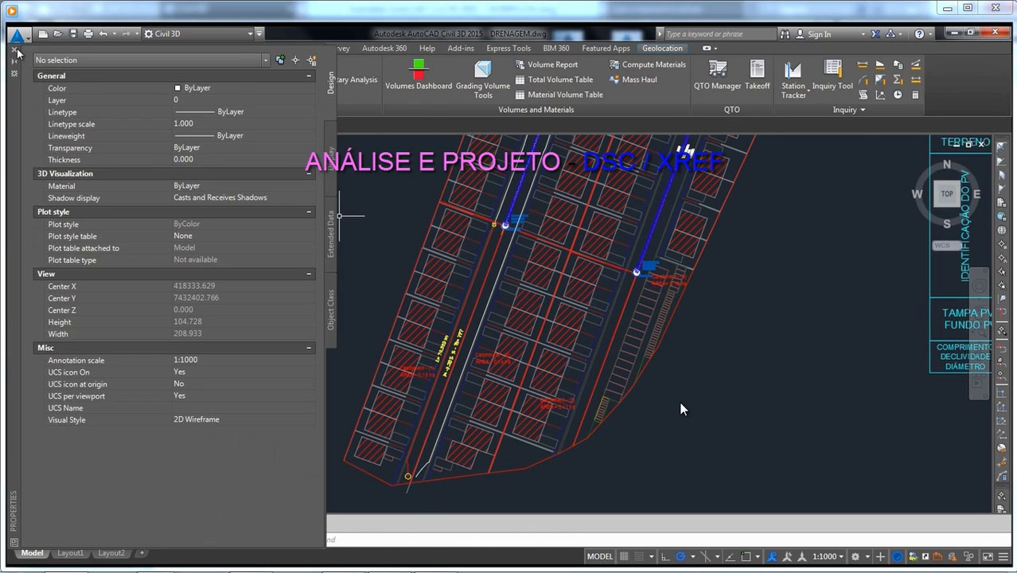
click(13, 49)
- Open the pipe network command settings of ExportStormSewerData for editing
scroll(442, 384, up, 3)
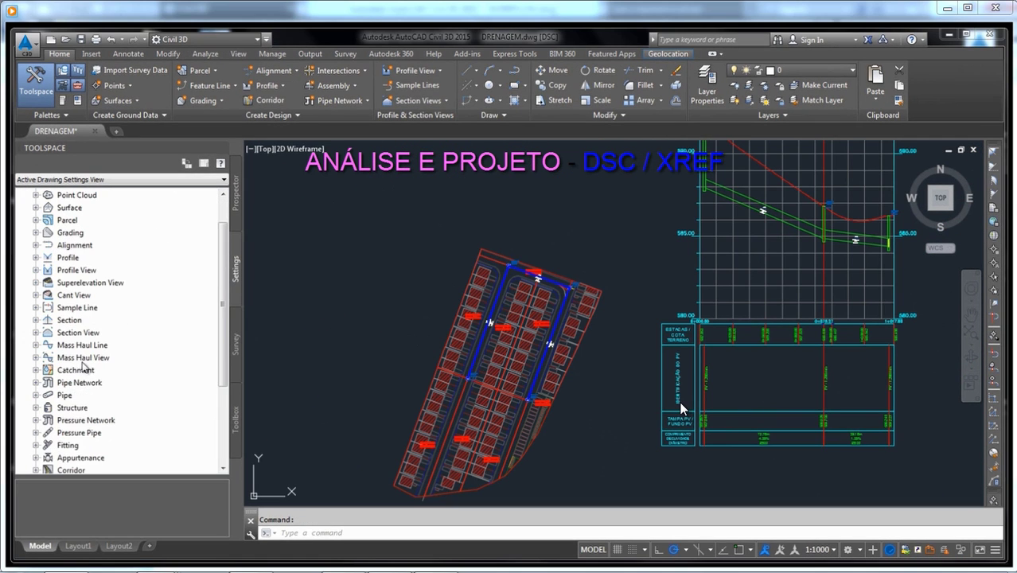
click(35, 382)
scroll(46, 362, down, 2)
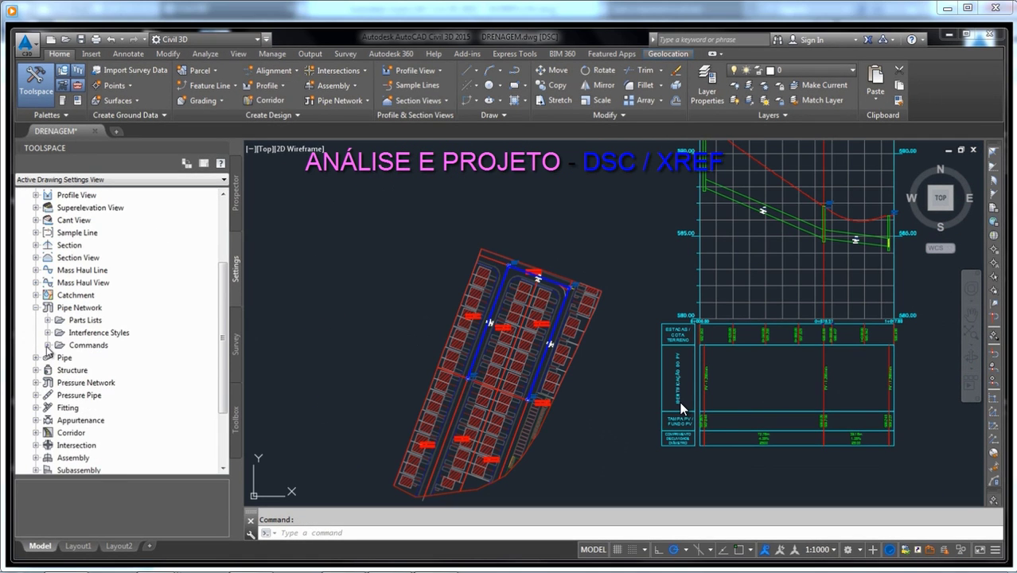
click(48, 345)
scroll(66, 351, down, 4)
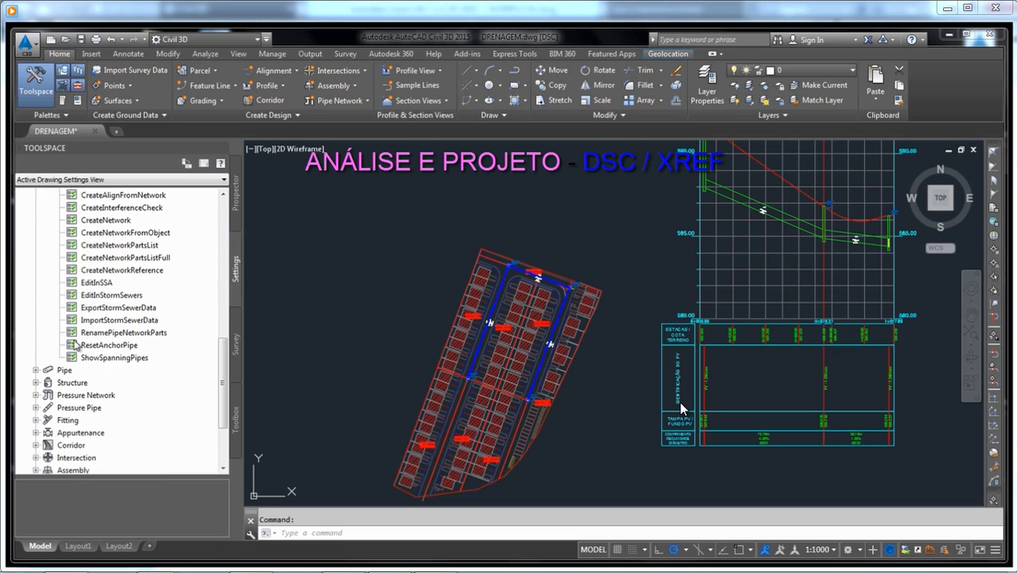
right_click(94, 308)
click(155, 315)
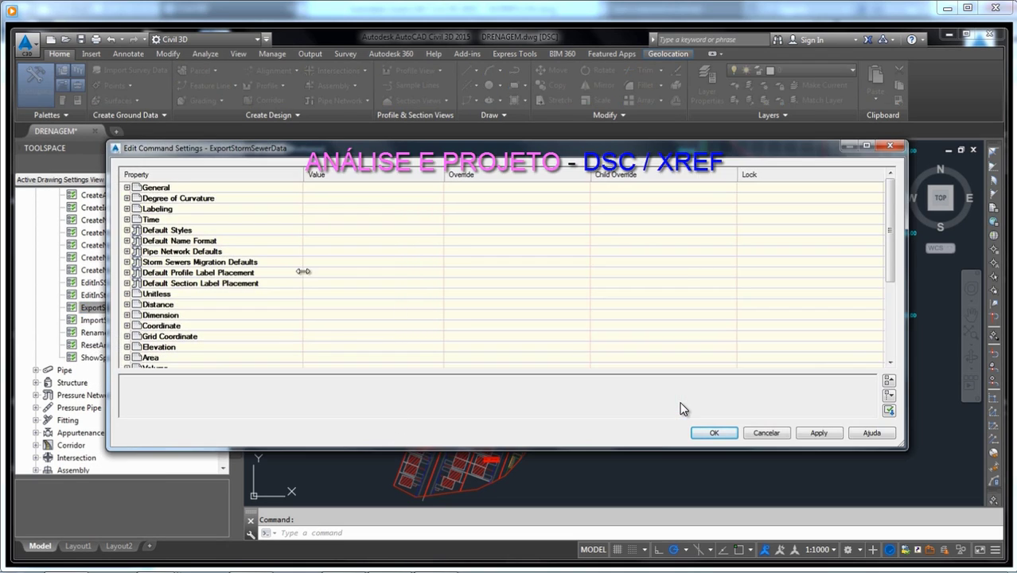
- In the Storm Sewers Migration Defaults, set the parts list used for migration to Galeria Pluvial
click(127, 261)
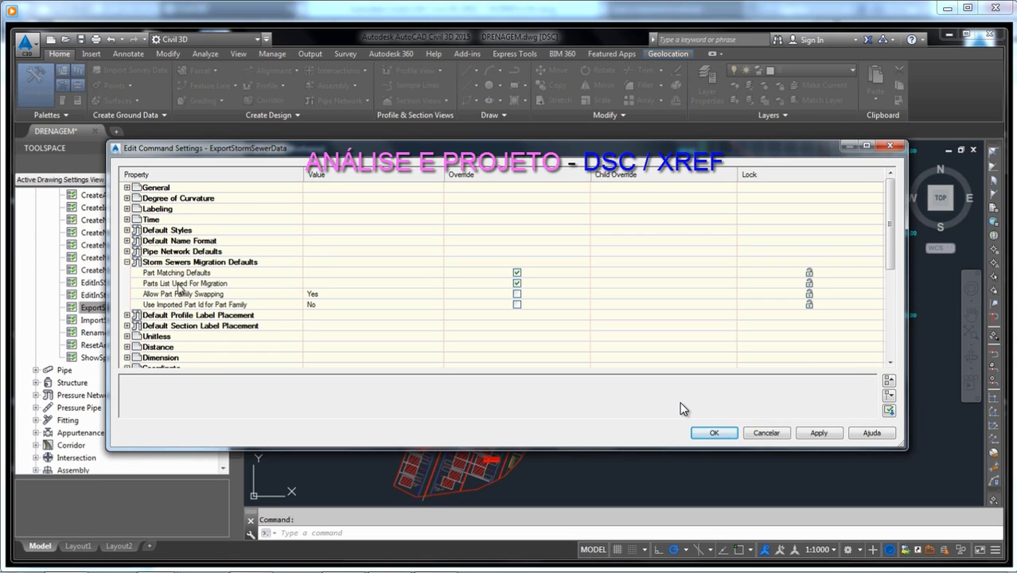
click(377, 284)
click(436, 284)
click(482, 292)
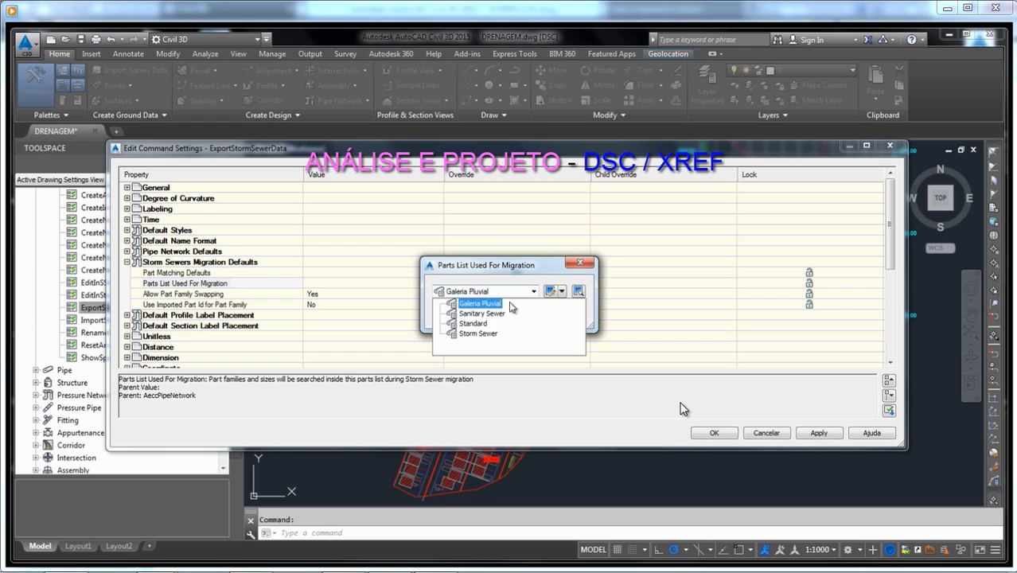
click(481, 304)
click(469, 319)
- In the part matching defaults for import, match Manhole Circular to Cylindrical Junction Structure NF SI
click(367, 275)
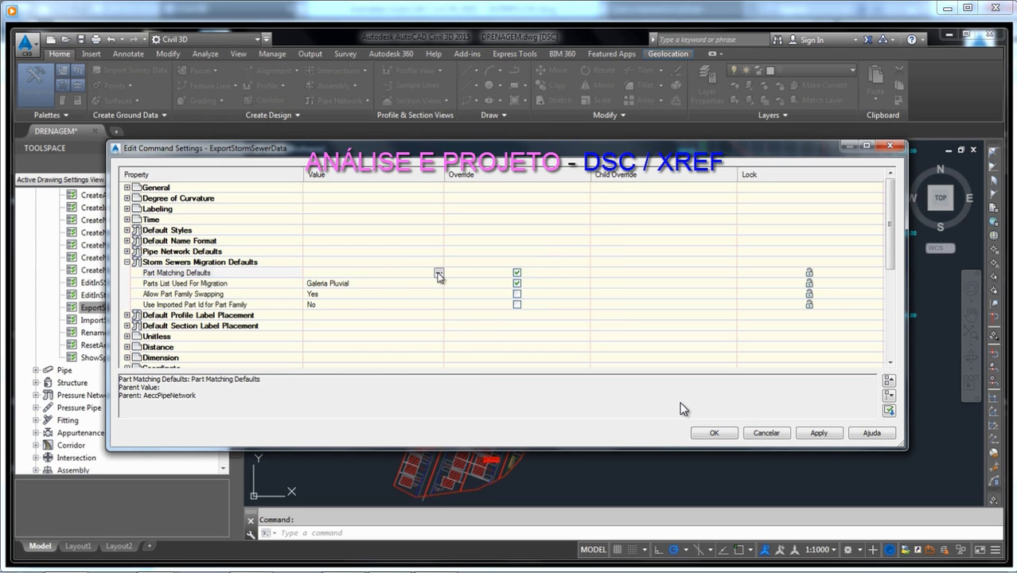
click(438, 274)
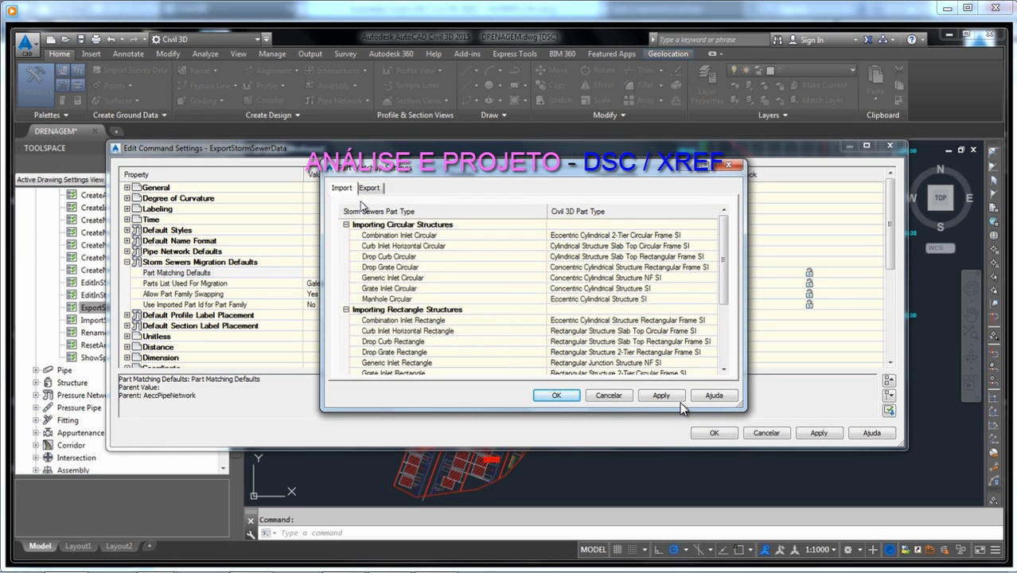
click(381, 300)
click(586, 300)
click(712, 300)
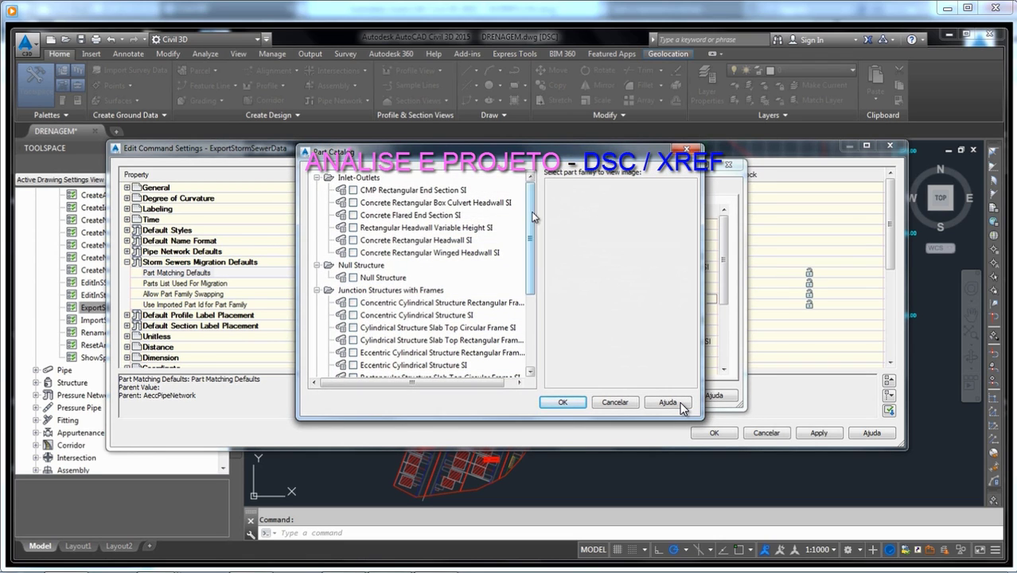
scroll(525, 229, down, 3)
click(368, 342)
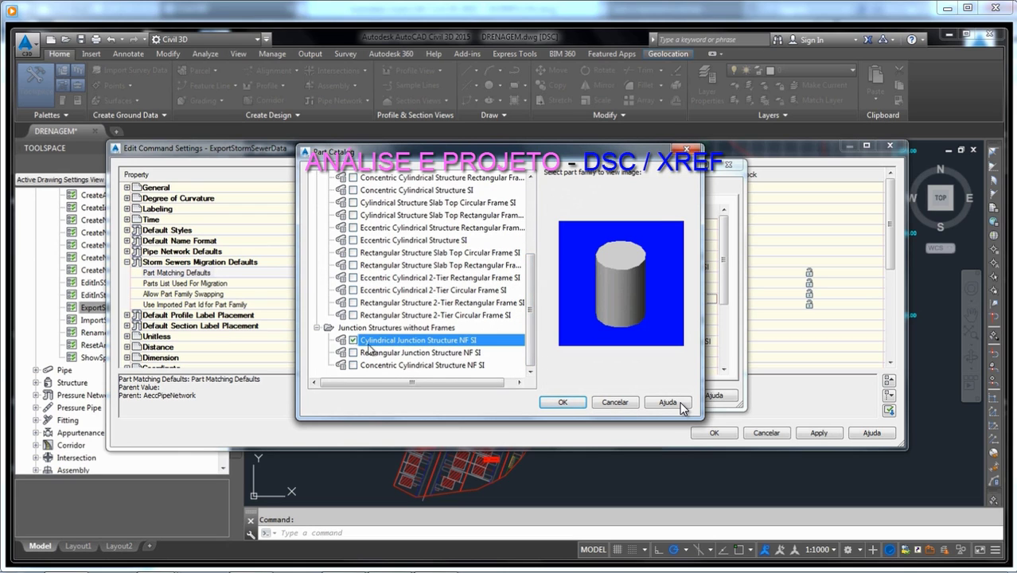
click(563, 402)
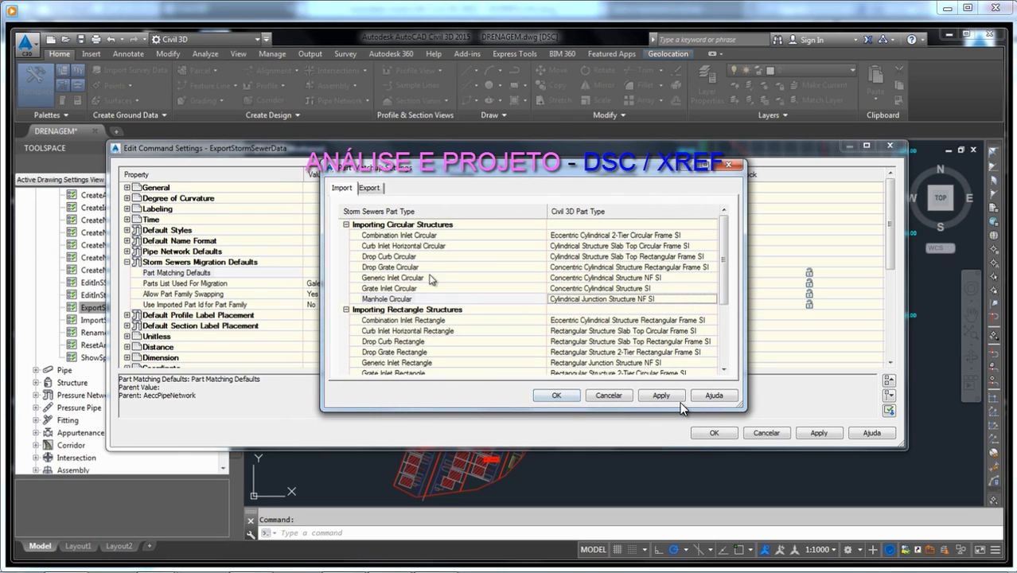
- Check the circular pipe import match and the export part matches, and accept the part matching and command settings
scroll(708, 288, down, 3)
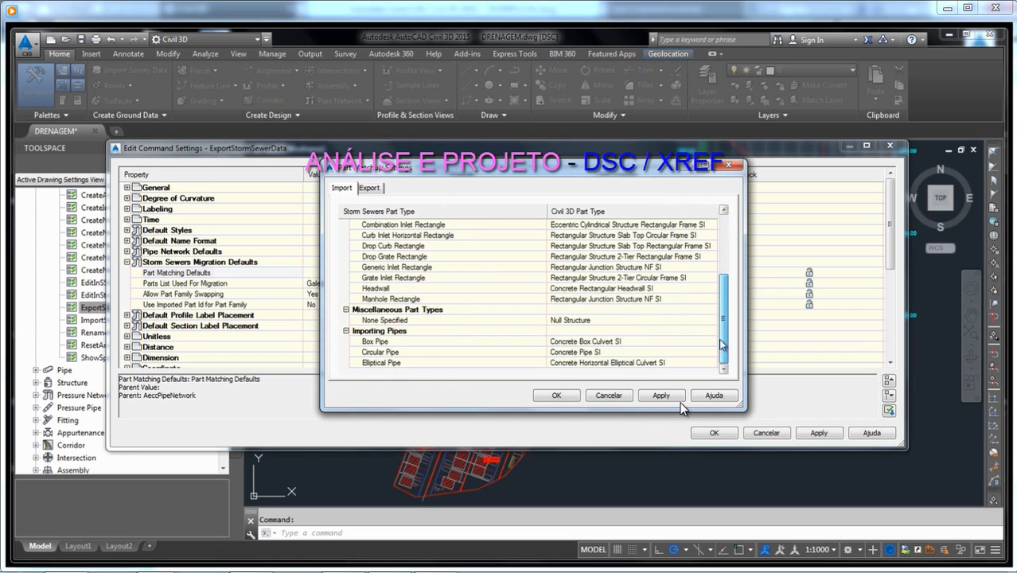
click(404, 352)
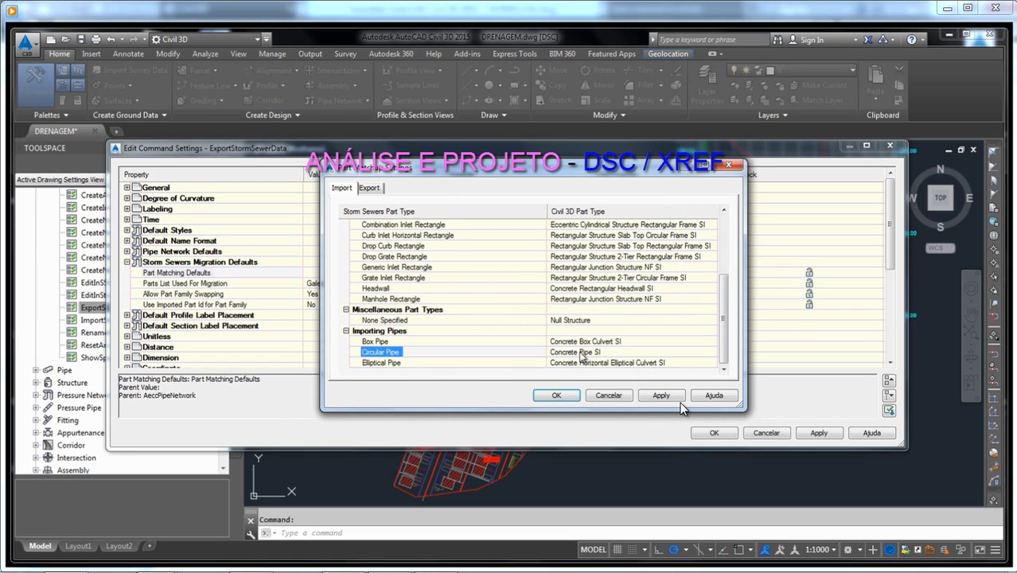
click(369, 189)
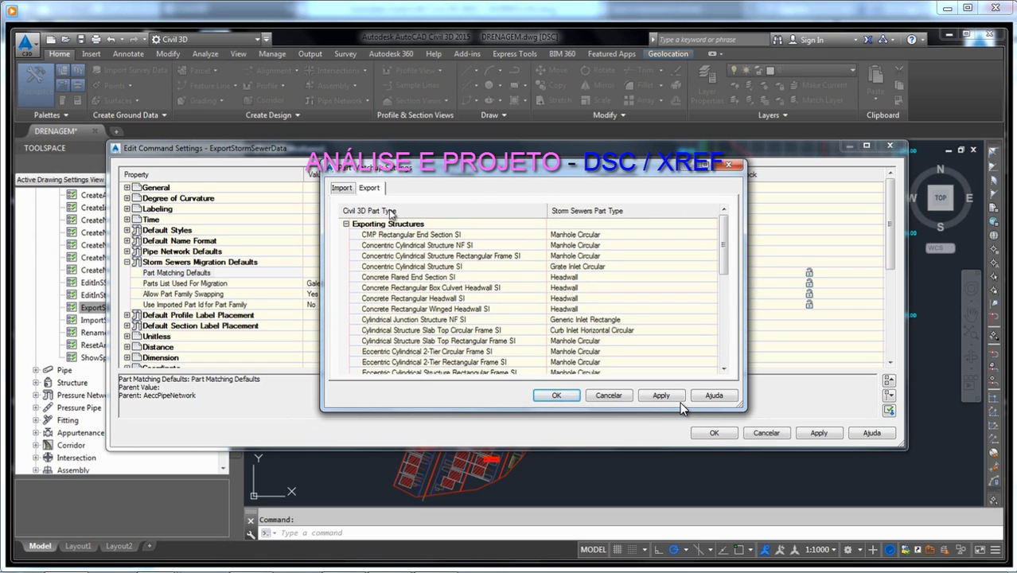
click(556, 395)
click(716, 432)
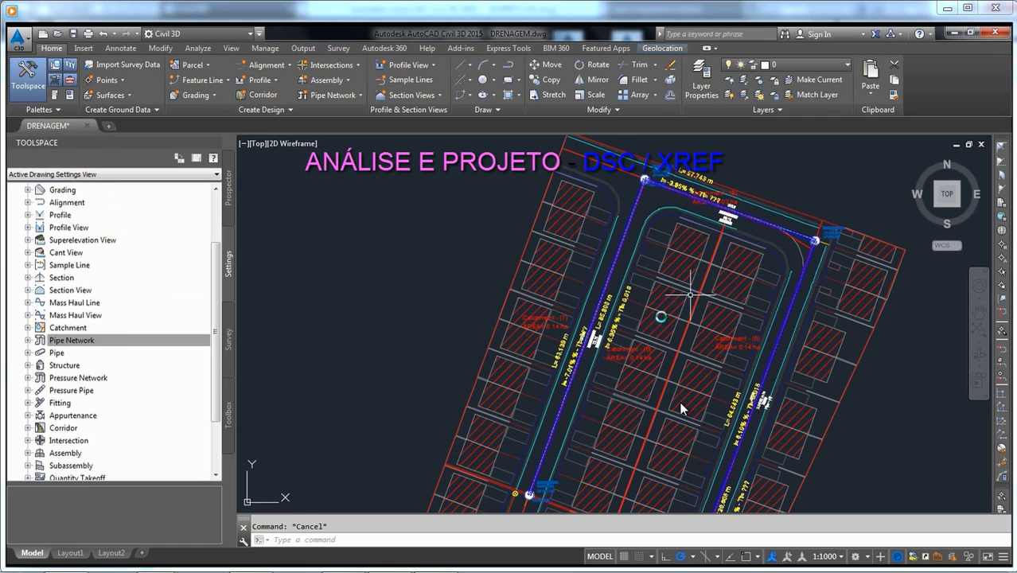
- Export pipe network REDE 01 to the Storm Sewers file rede_n_dimensionada.stm in the CIVIL MÃE folder
scroll(628, 351, up, 3)
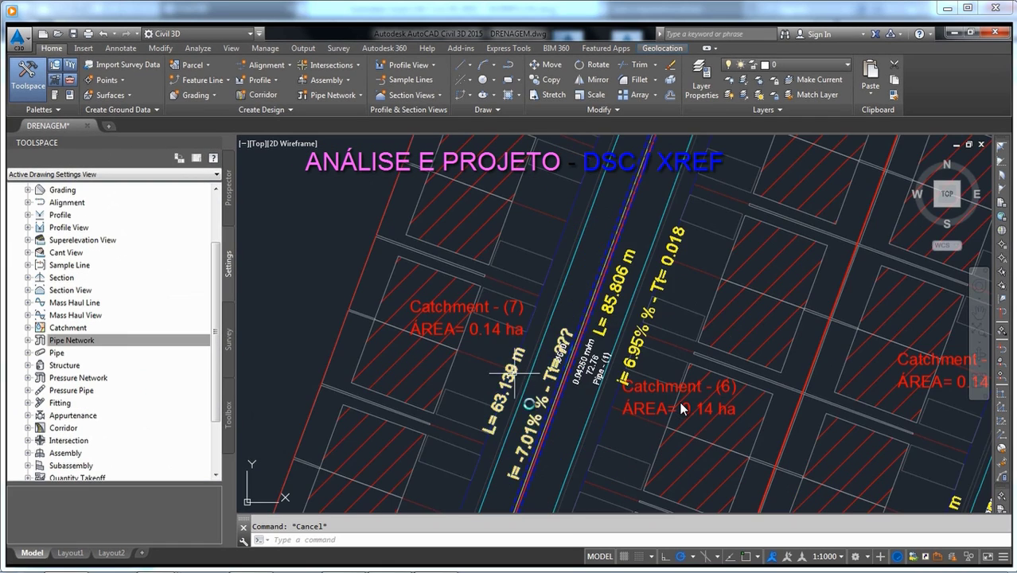
scroll(680, 409, down, 6)
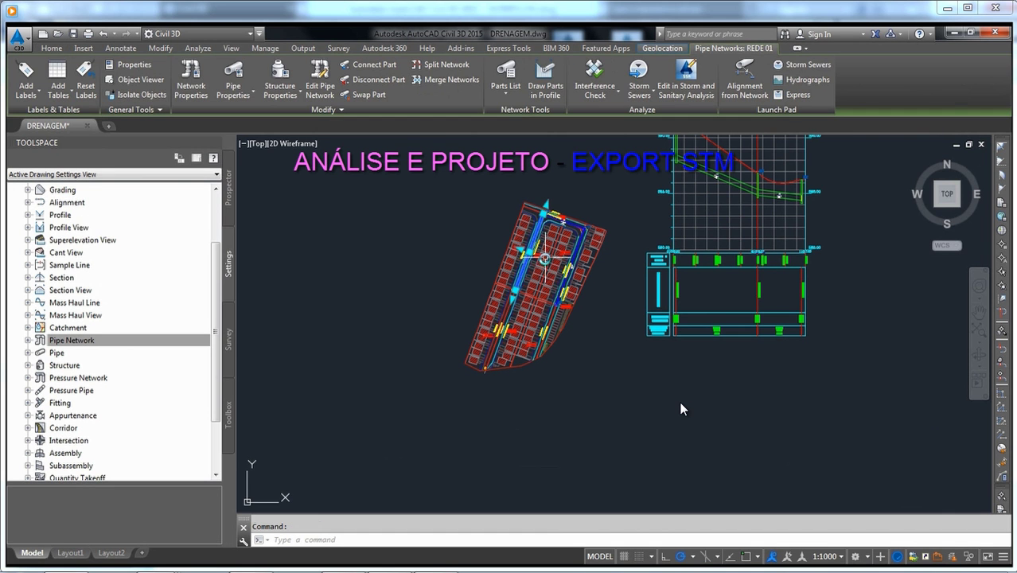
click(637, 90)
click(665, 139)
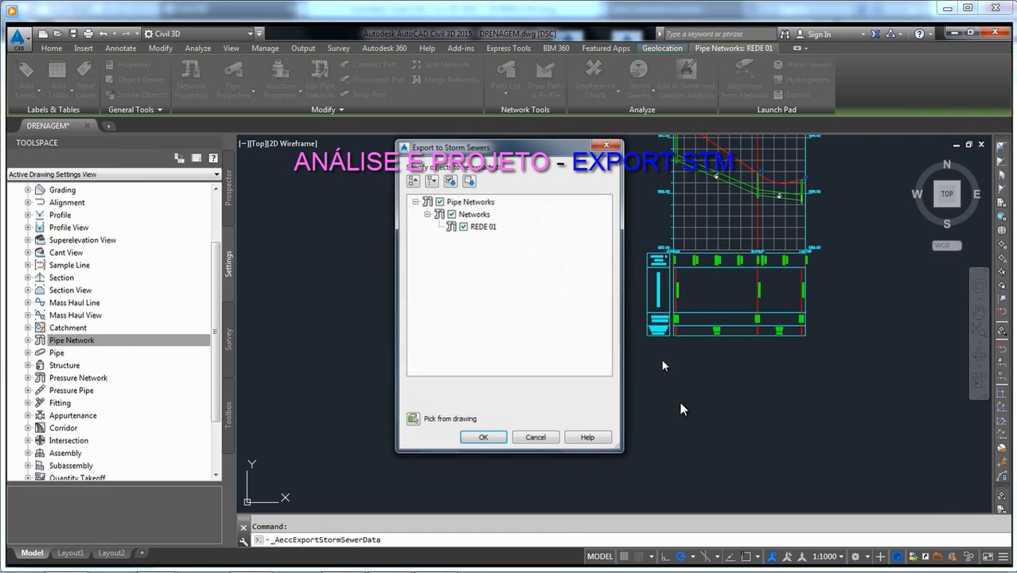
click(483, 440)
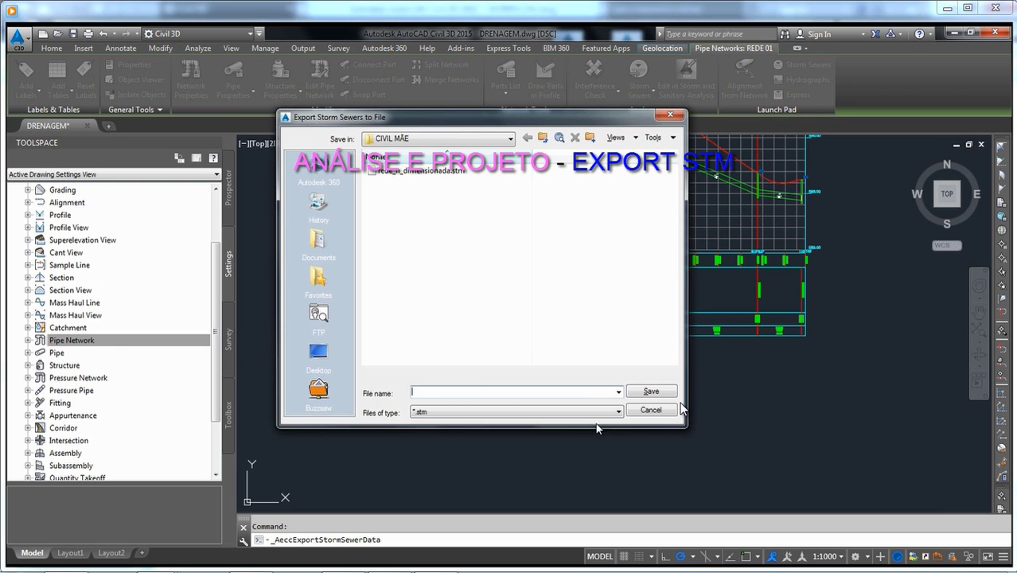
click(421, 170)
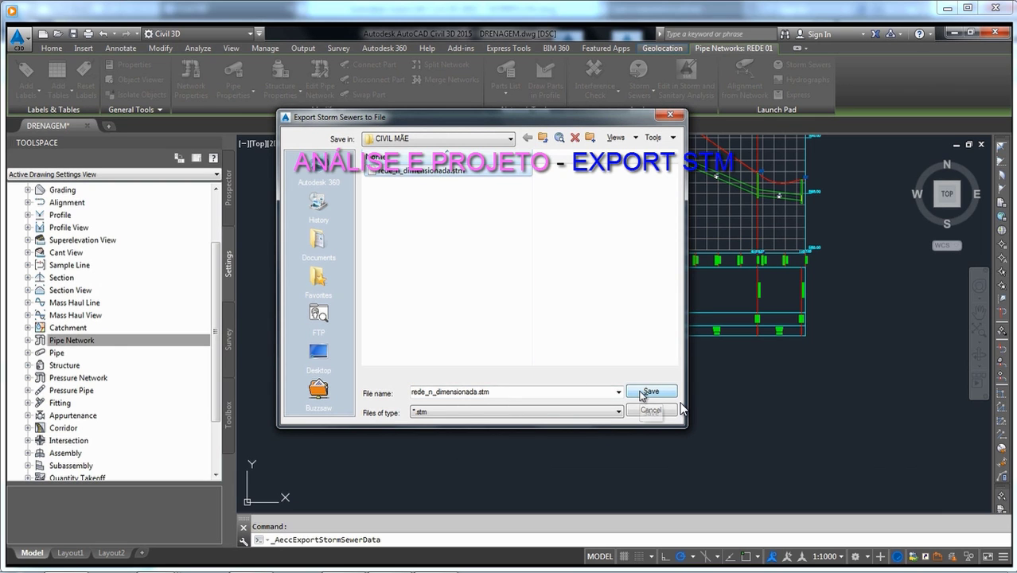
click(645, 393)
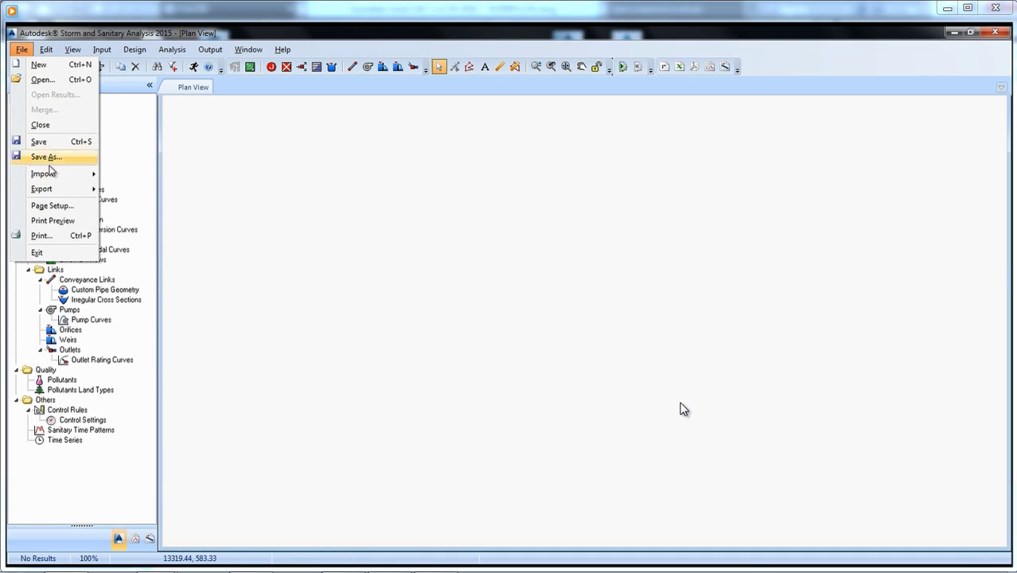
- Switch to Storm and Sanitary Analysis and load the DRENAGEM drawing from the CIVIL MÃE folder as the plan's background
mouse_move(49, 172)
click(146, 220)
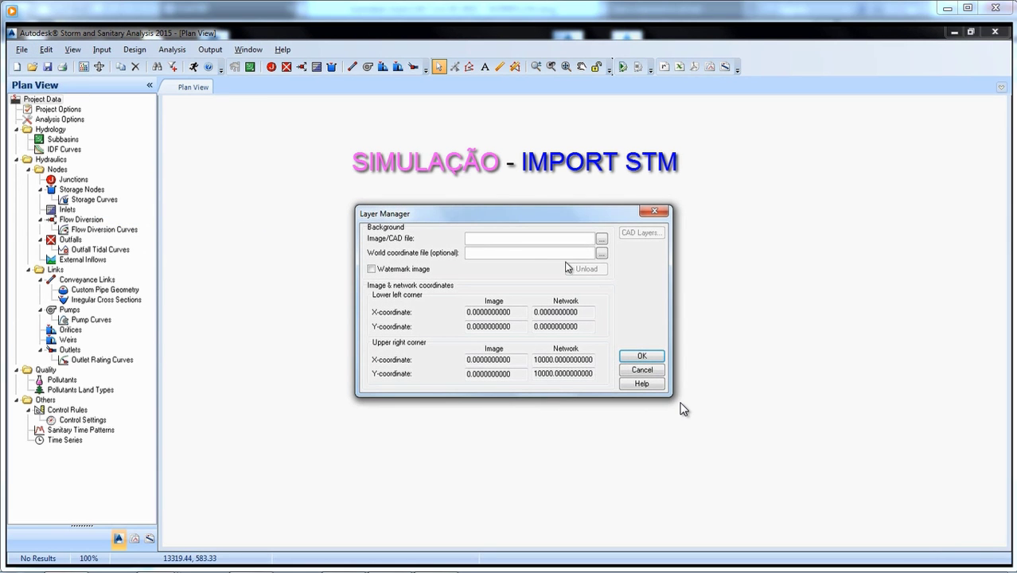
click(601, 239)
click(266, 162)
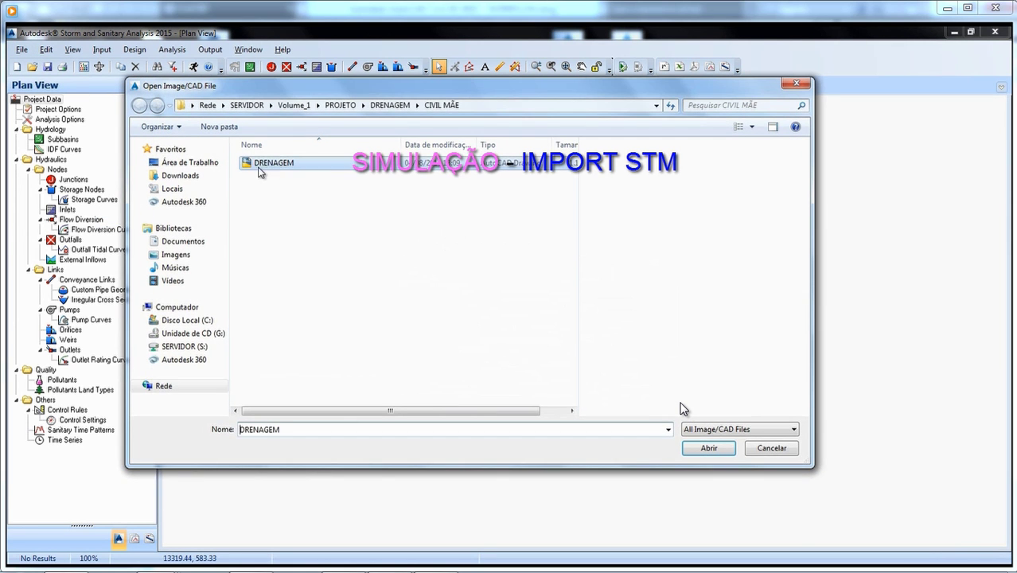
click(708, 447)
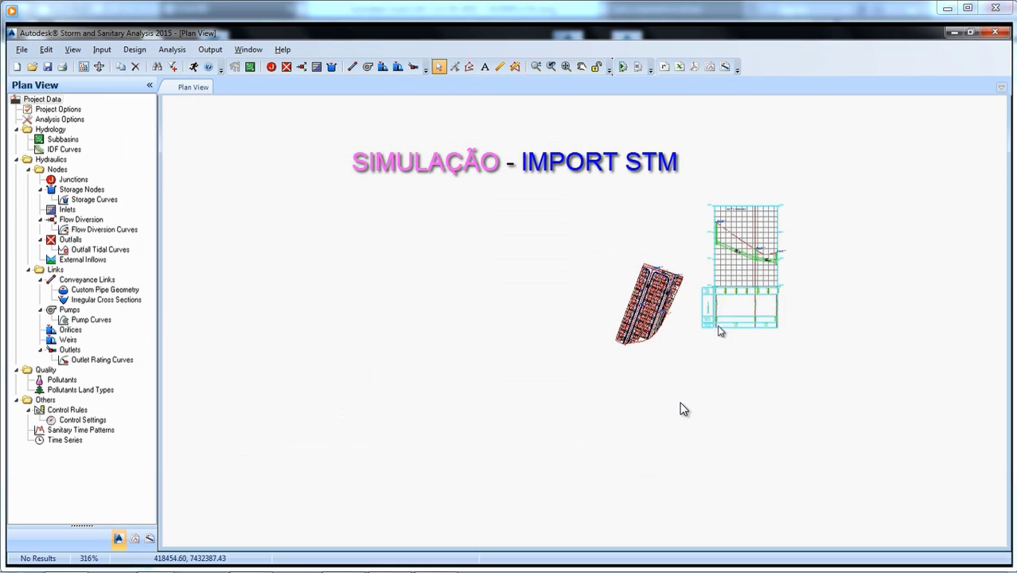
- Import the exported pipe network into the project as a Hydraflow Storm Sewers file
middle_drag(705, 290, 522, 290)
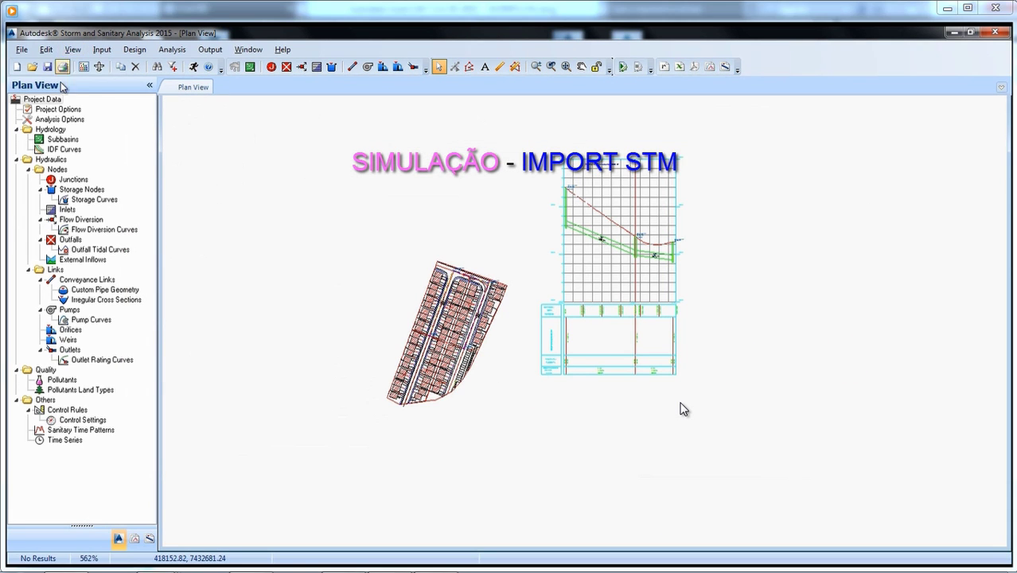
click(21, 50)
mouse_move(48, 173)
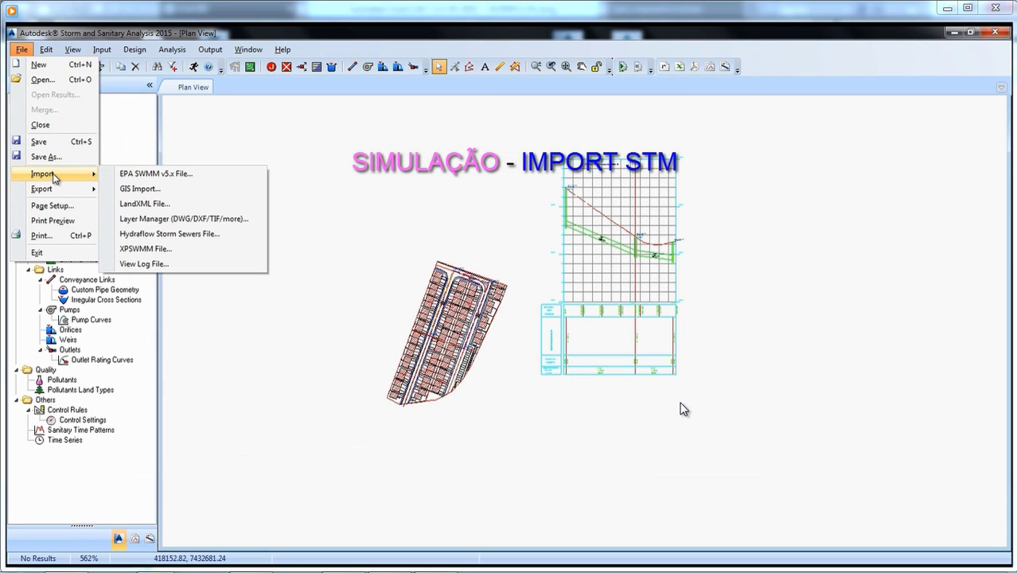
click(150, 236)
double_click(312, 164)
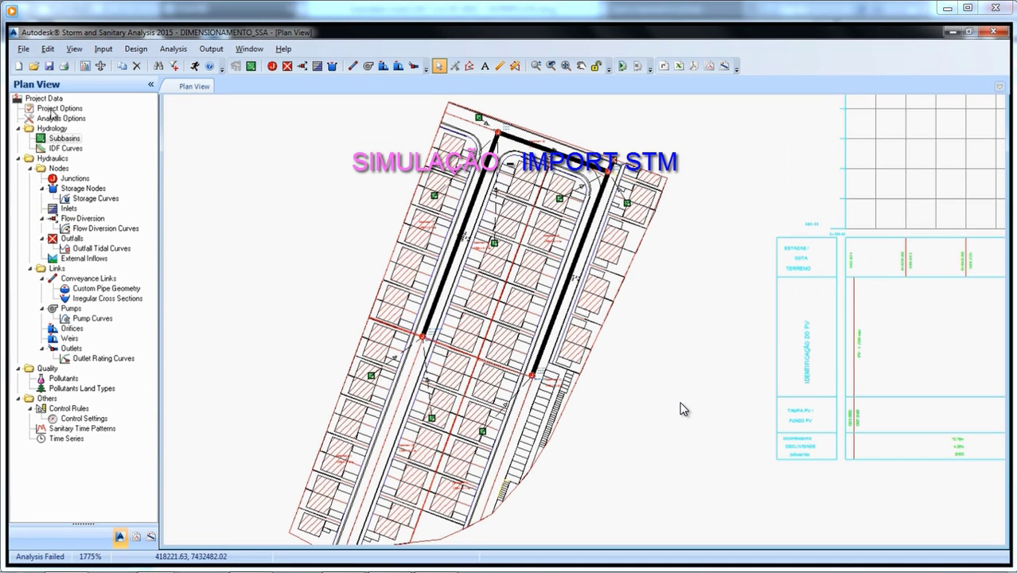
- In the project options, set the time of concentration method to Kirpich and link routing to Hydrodynamic, and accept
double_click(55, 108)
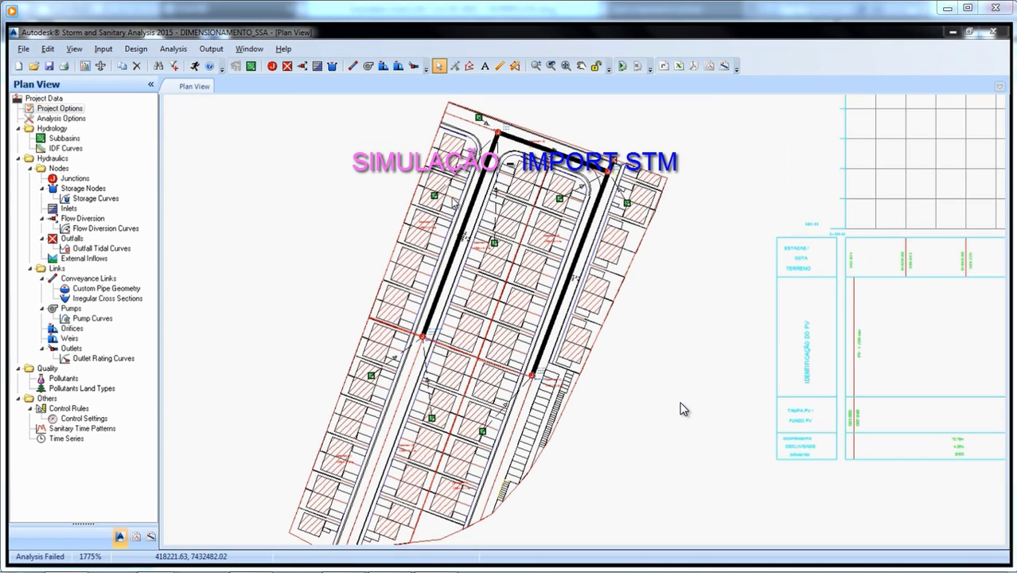
click(471, 222)
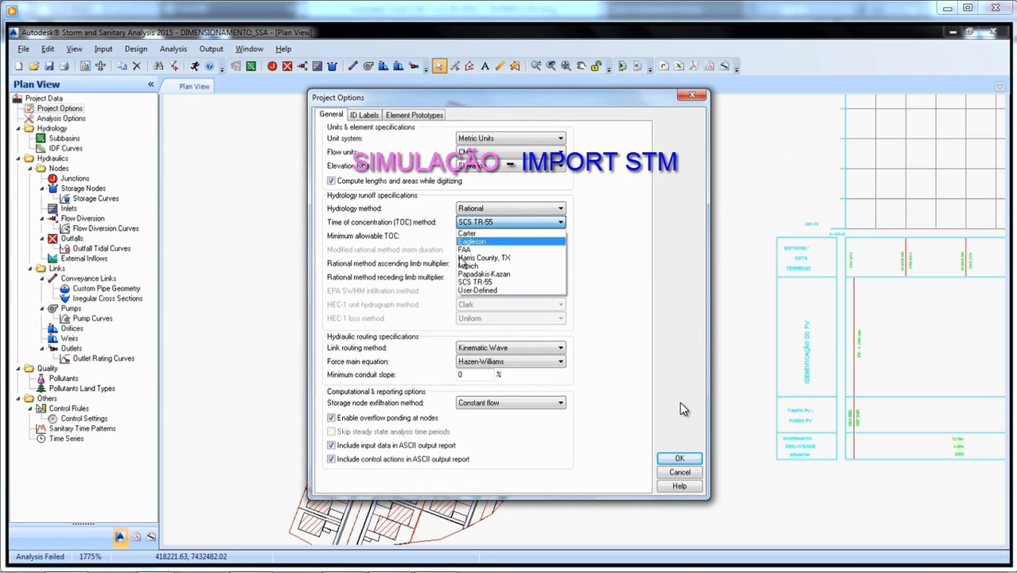
click(494, 233)
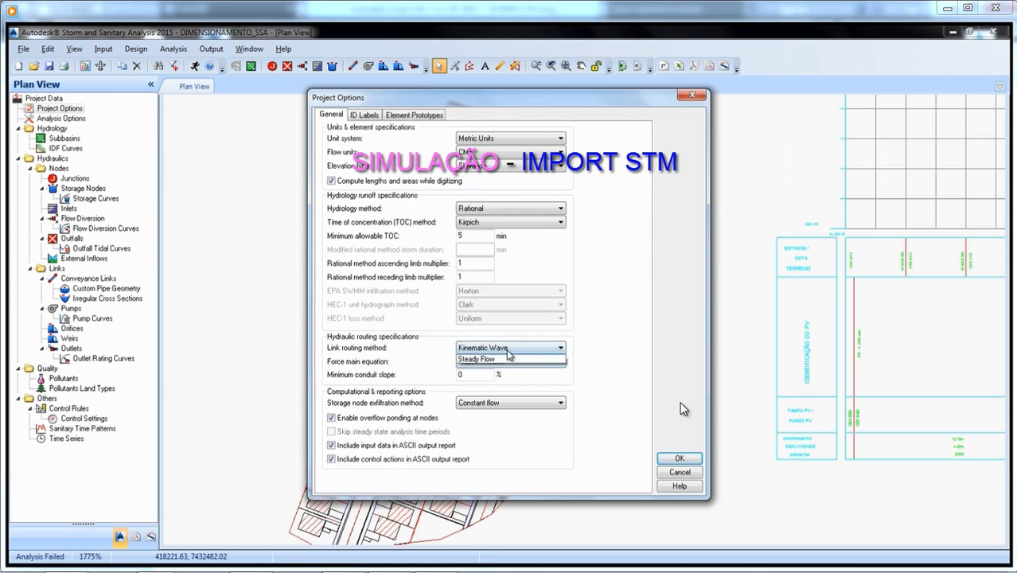
click(510, 348)
click(477, 373)
click(496, 363)
click(495, 372)
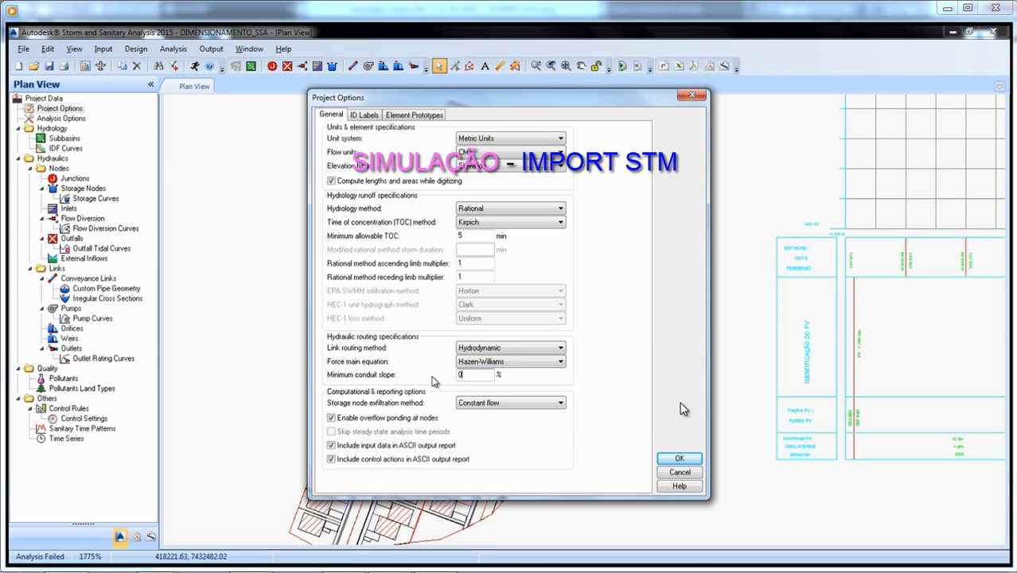
click(679, 458)
- In the analysis options, end the analysis at 01:00:00 and use a 10-year return period for the single storm analysis
double_click(63, 118)
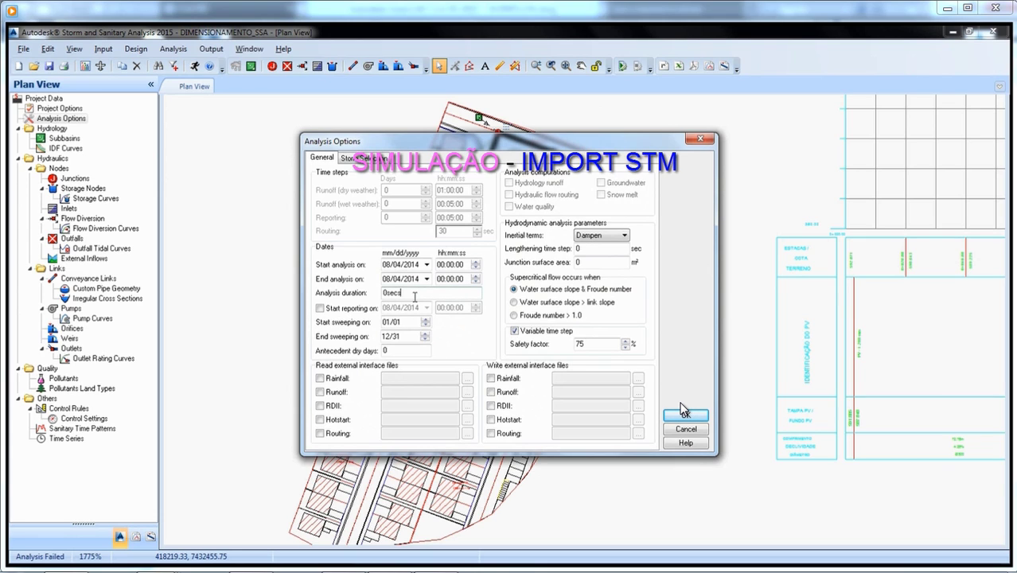
click(476, 276)
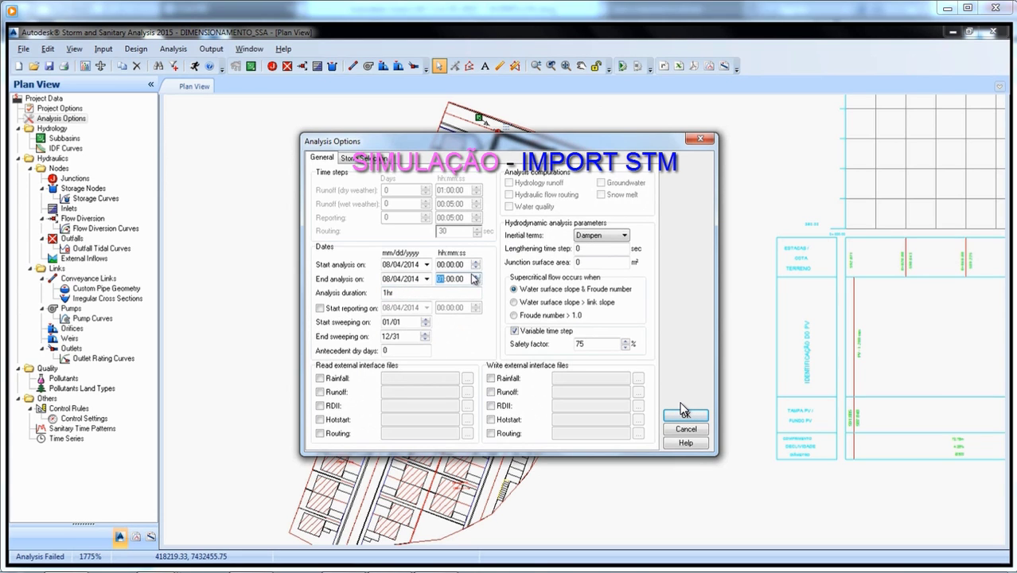
click(363, 157)
click(411, 191)
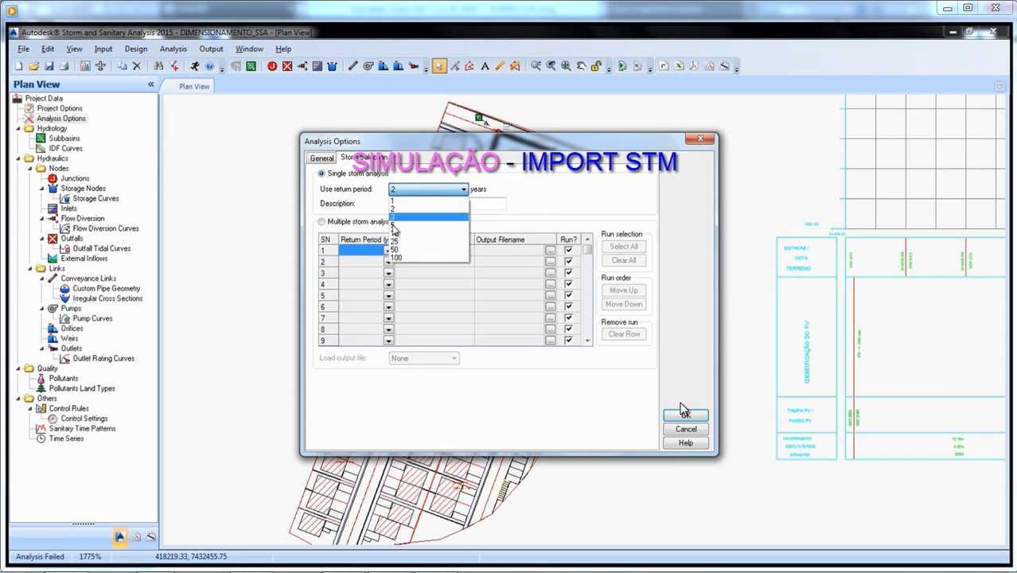
click(408, 247)
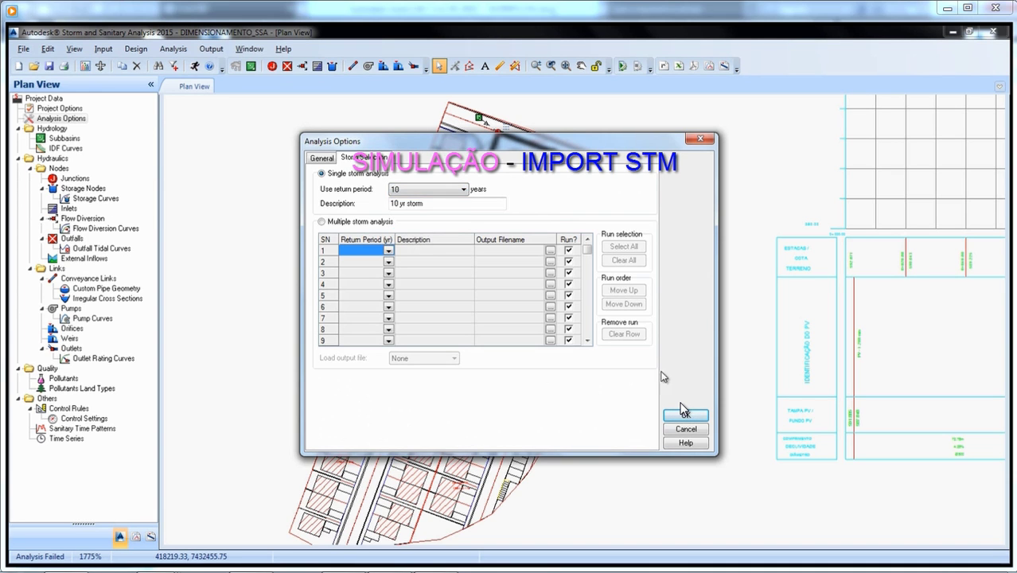
click(685, 413)
- Set the rainfall equation of the IDF-1 curve to i = B/(Tc+D)^E
double_click(70, 149)
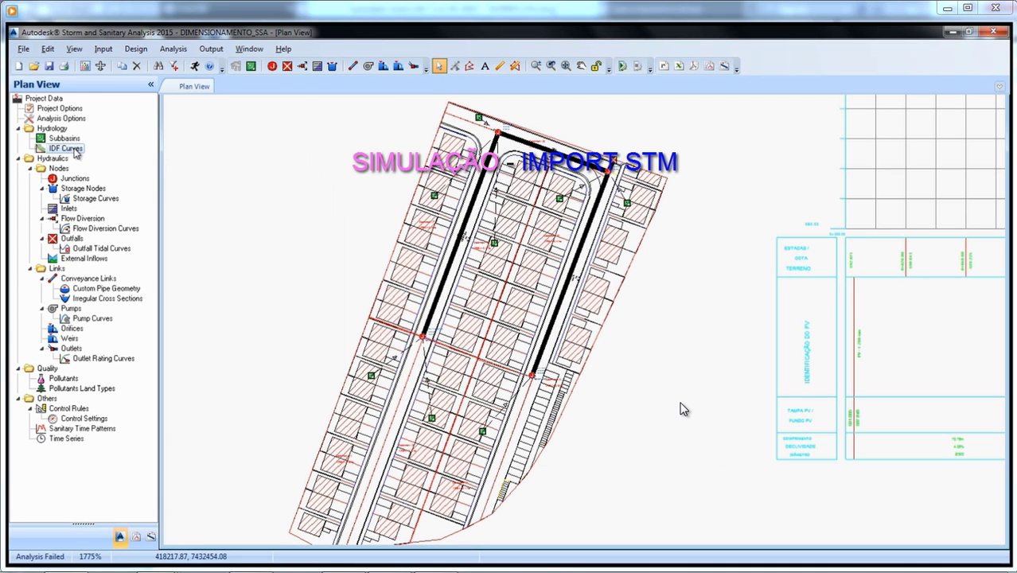
click(255, 263)
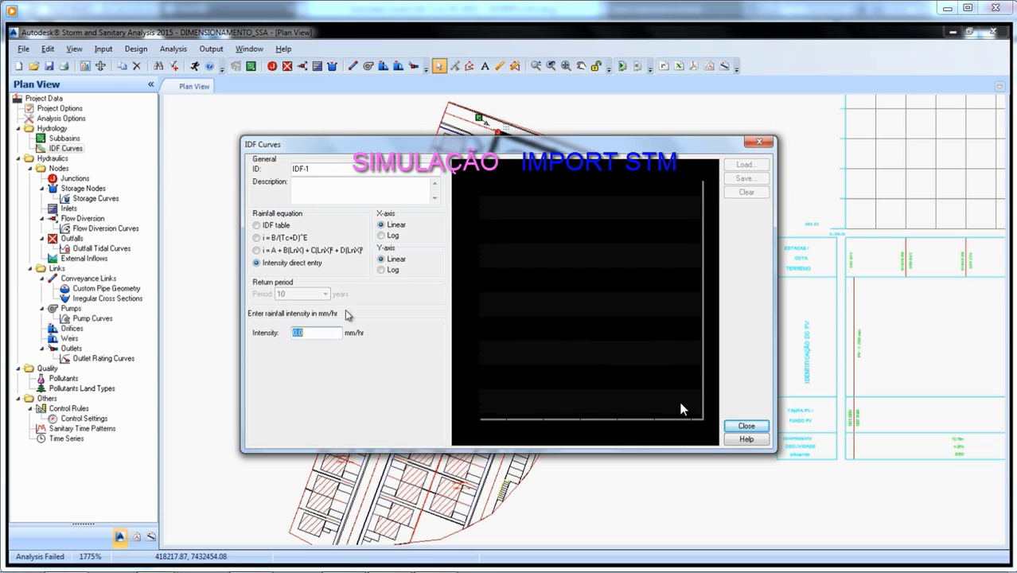
click(256, 238)
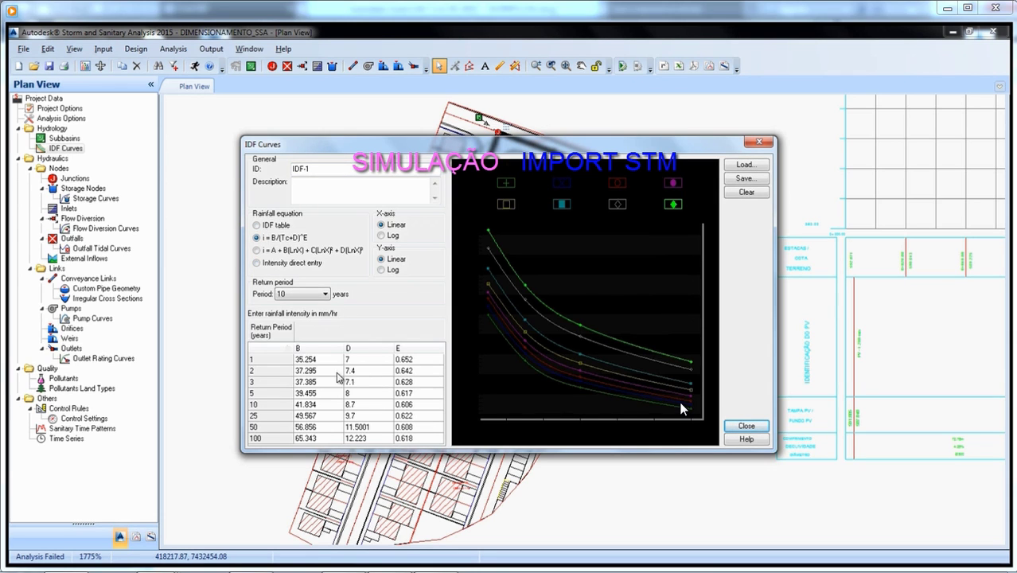
- Change the IDF curve graph's viewing style to Monochrome and close the IDF curve settings
right_click(581, 285)
mouse_move(620, 296)
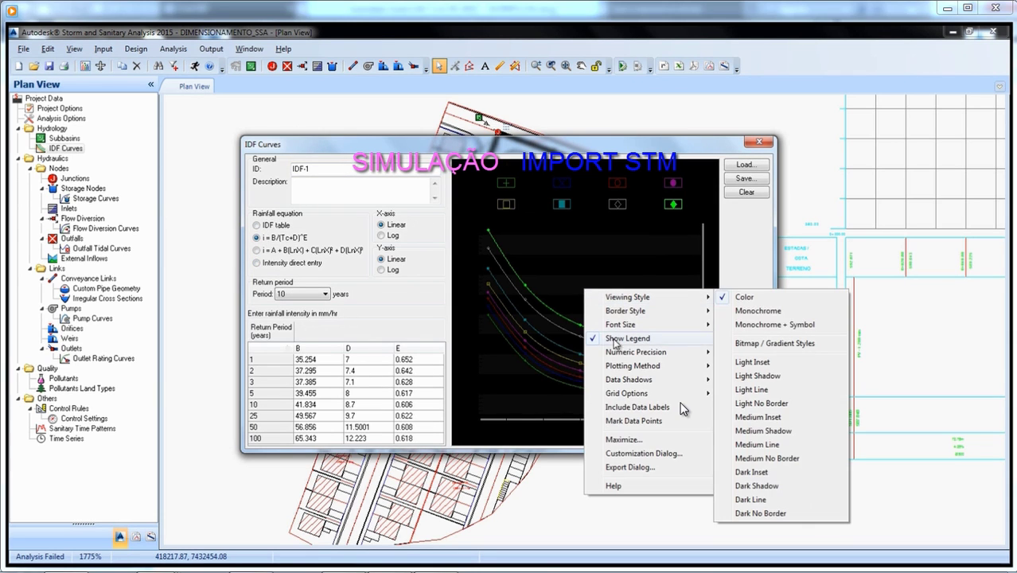
click(764, 307)
right_click(603, 292)
mouse_move(700, 293)
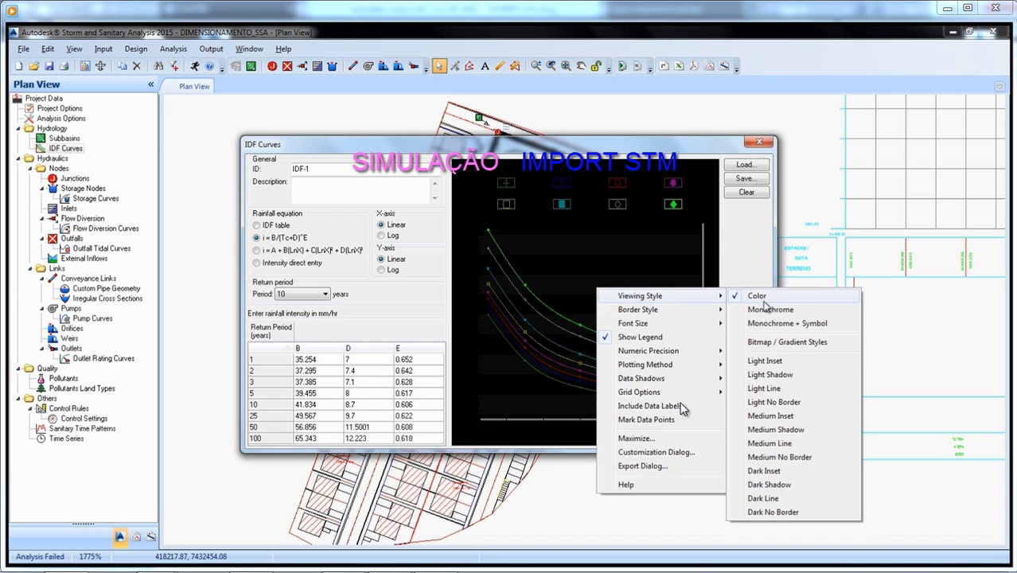
click(768, 309)
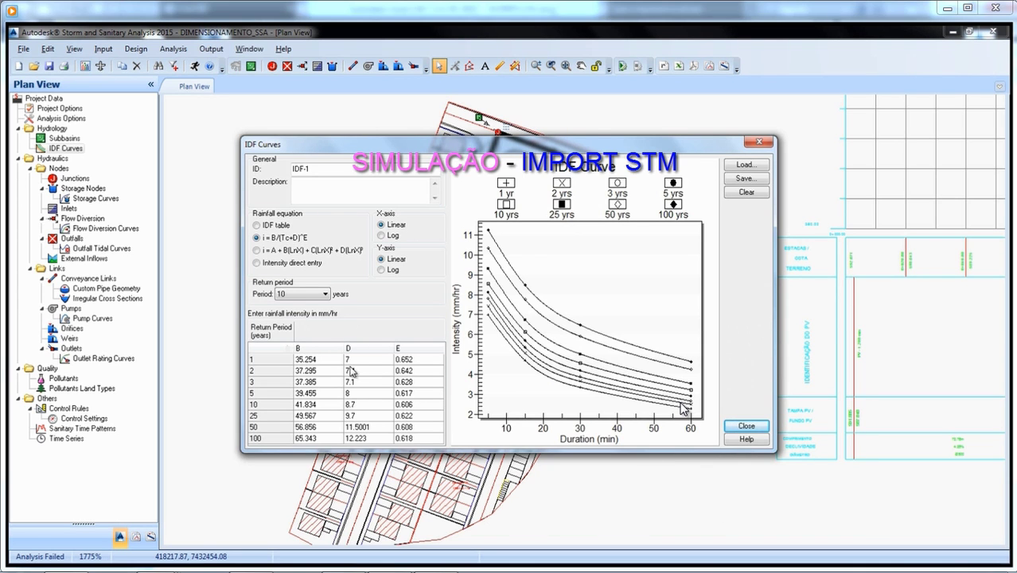
key(Return)
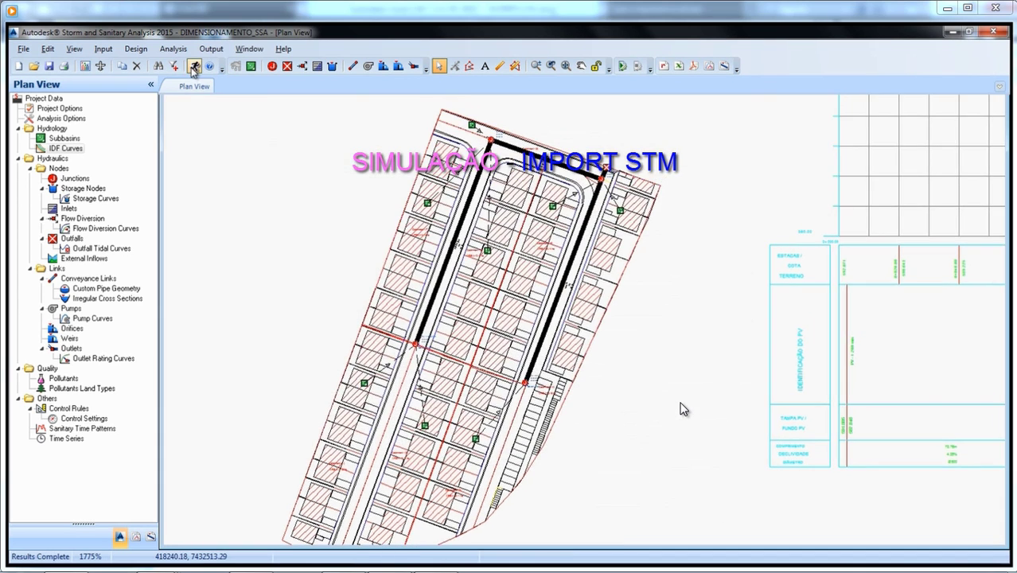
- Run the analysis and plot the network profile from junction Jun-01 to outfall Out-01
key(F5)
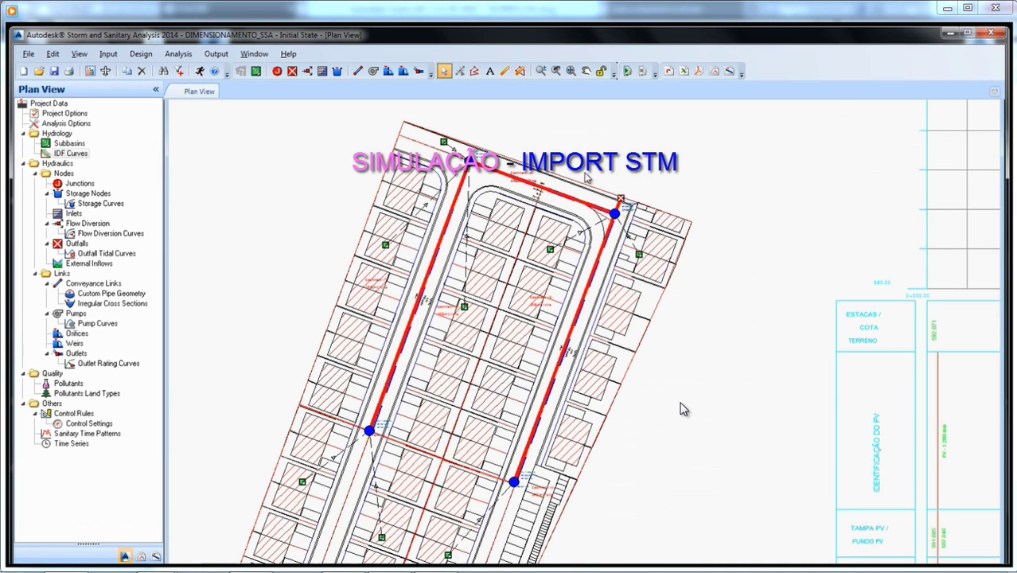
click(156, 555)
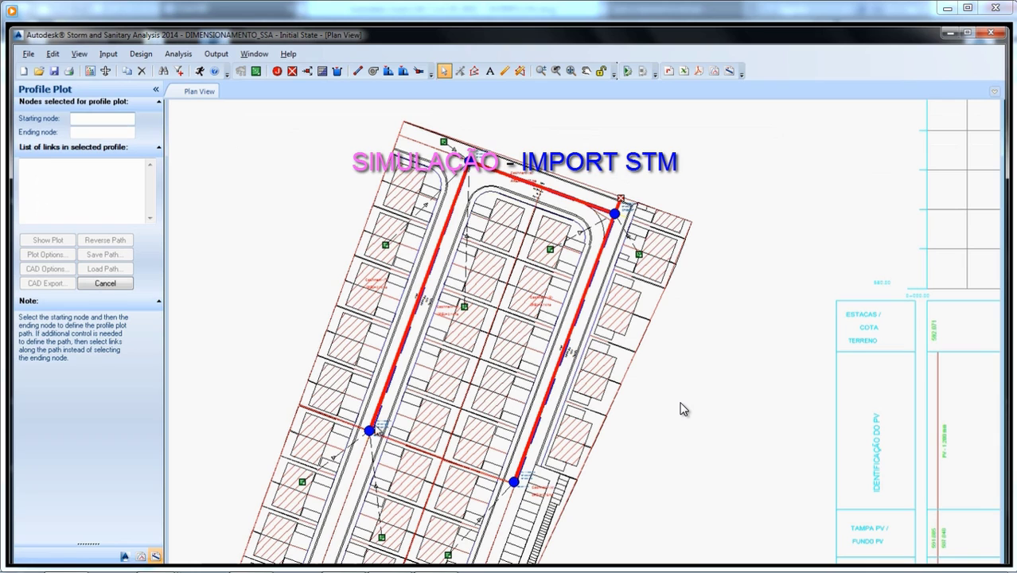
click(369, 431)
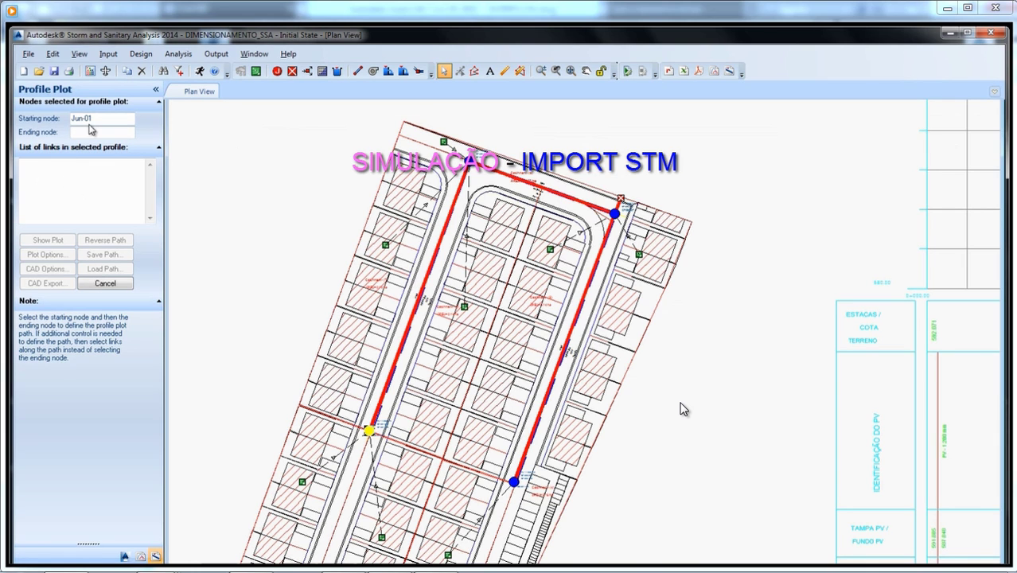
click(621, 199)
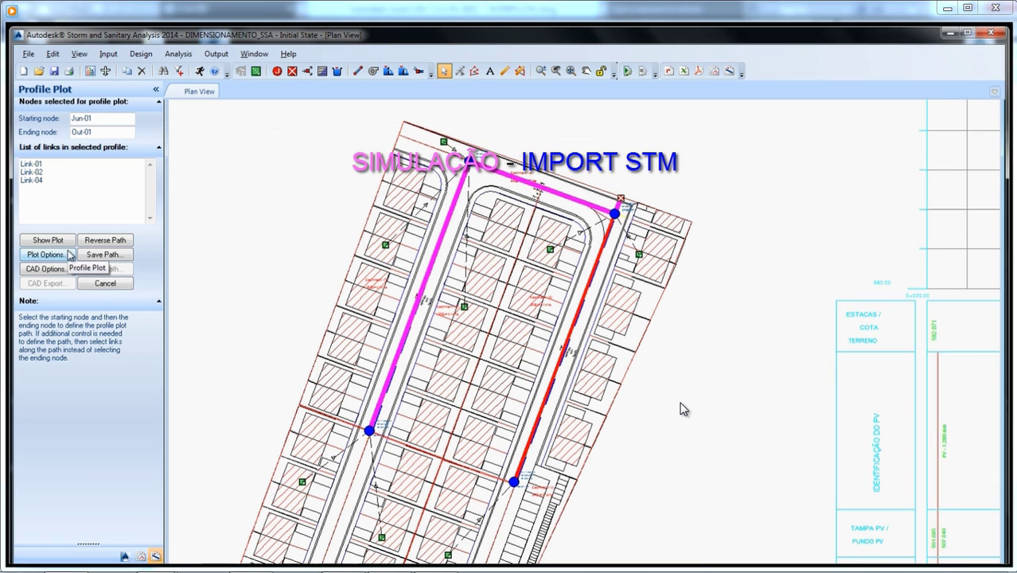
click(41, 244)
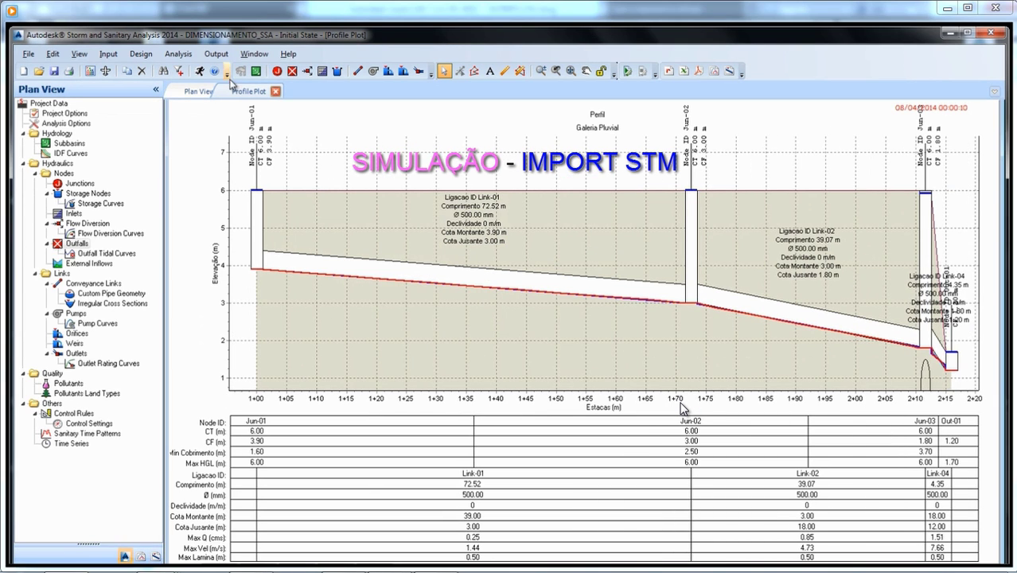
- Play the output animation on the profile plot at an increased speed, and close the animation
click(216, 53)
click(250, 222)
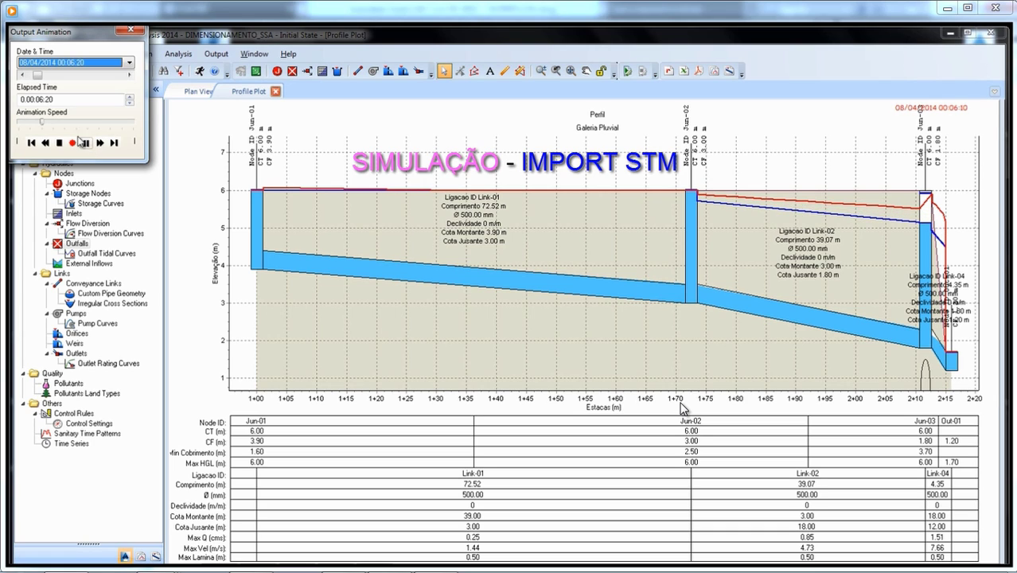
drag(43, 127, 93, 130)
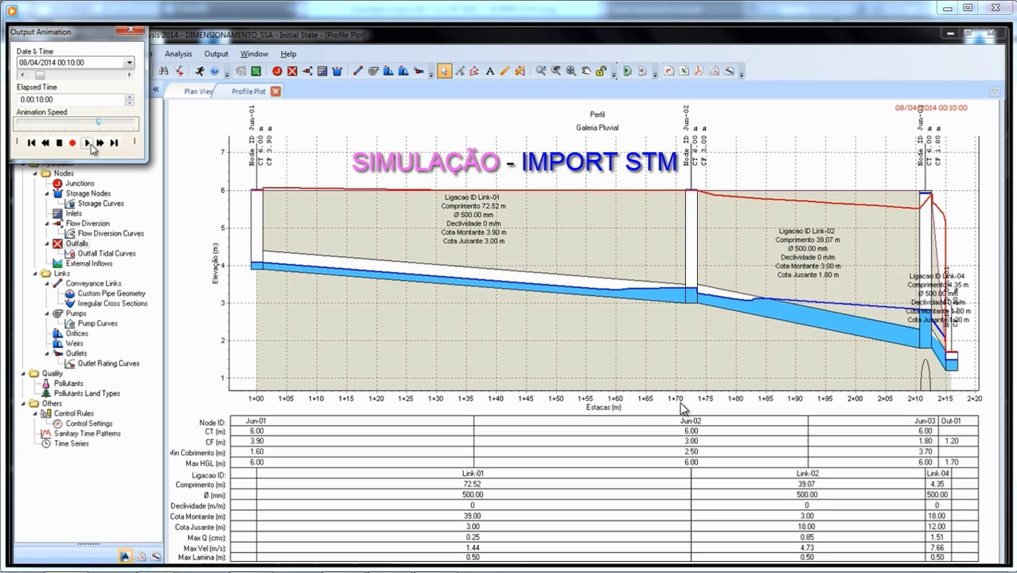
click(86, 142)
click(198, 106)
click(130, 29)
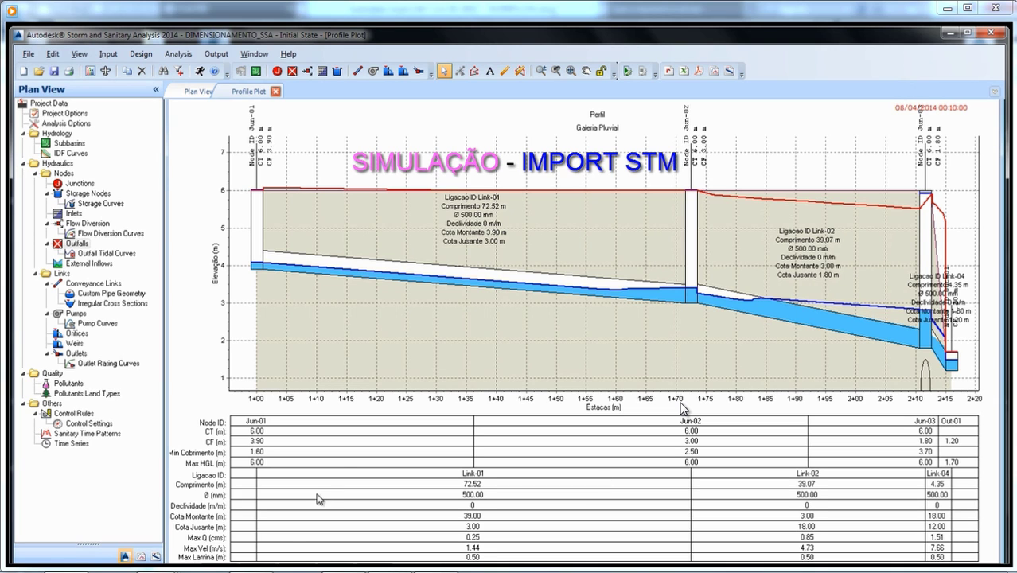
- Examine the analysis summaries of Link-01, junction Jun-02 and Link-02 from the profile plot
click(424, 278)
double_click(494, 280)
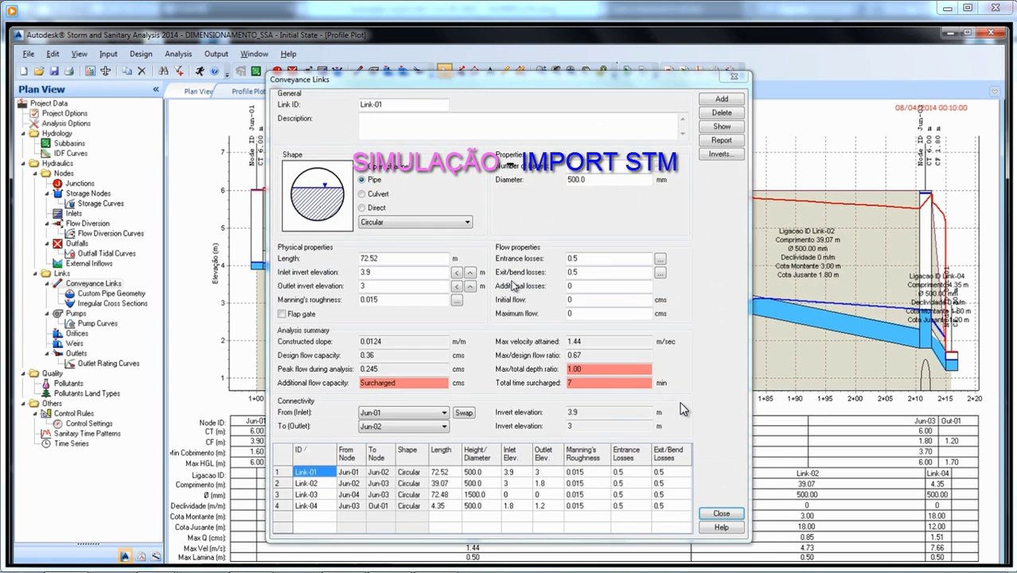
click(733, 79)
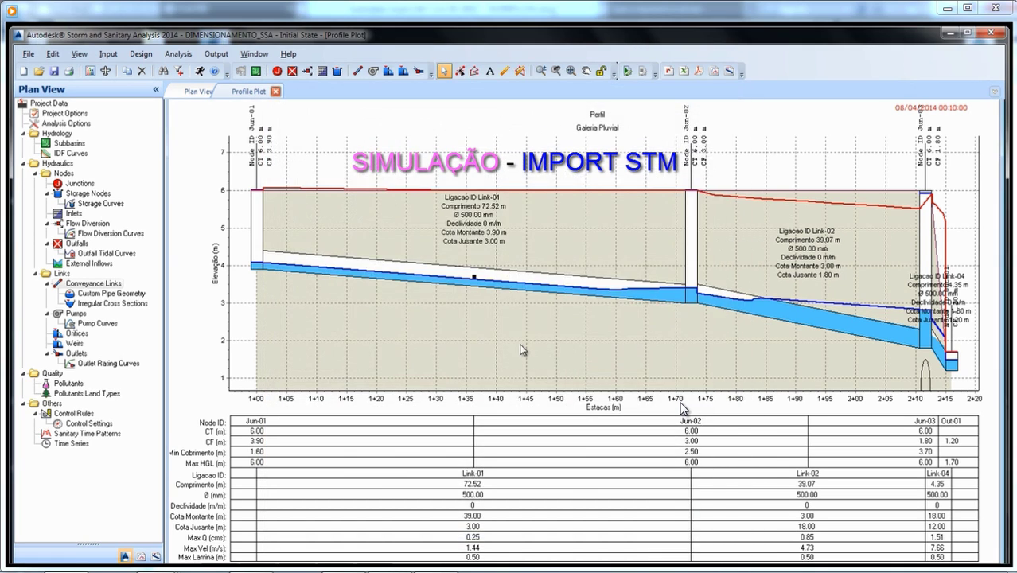
double_click(689, 272)
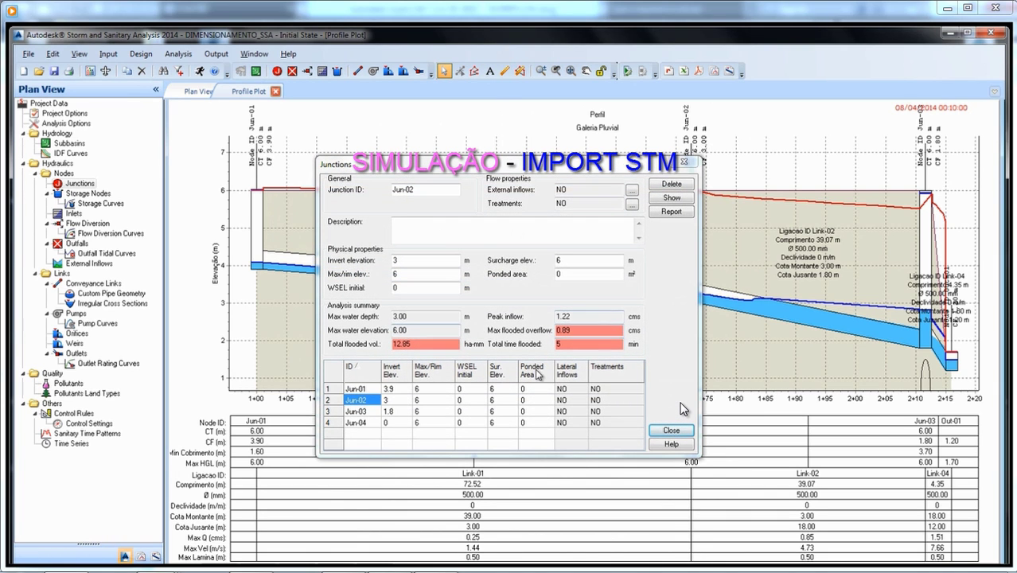
click(682, 163)
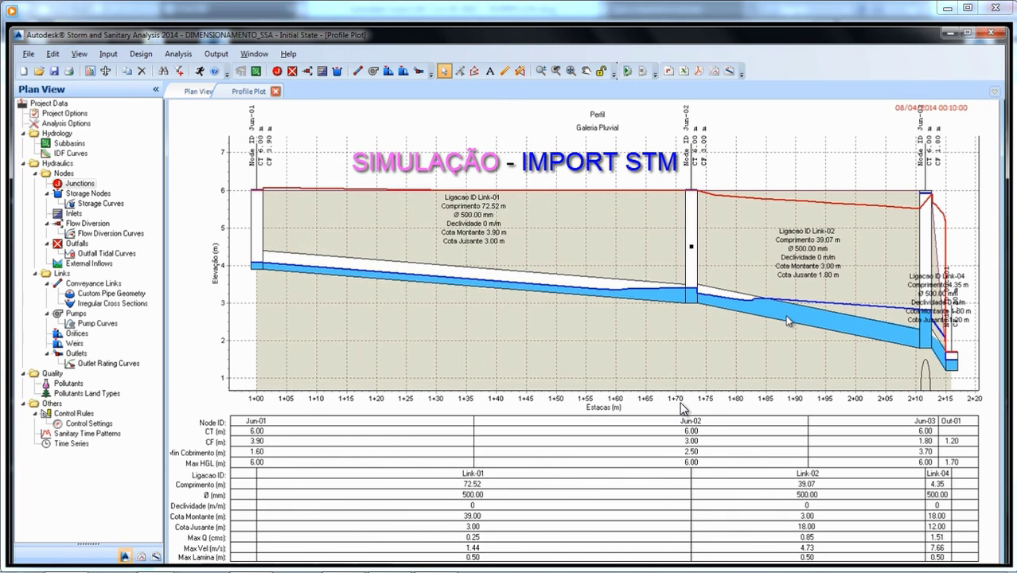
double_click(792, 319)
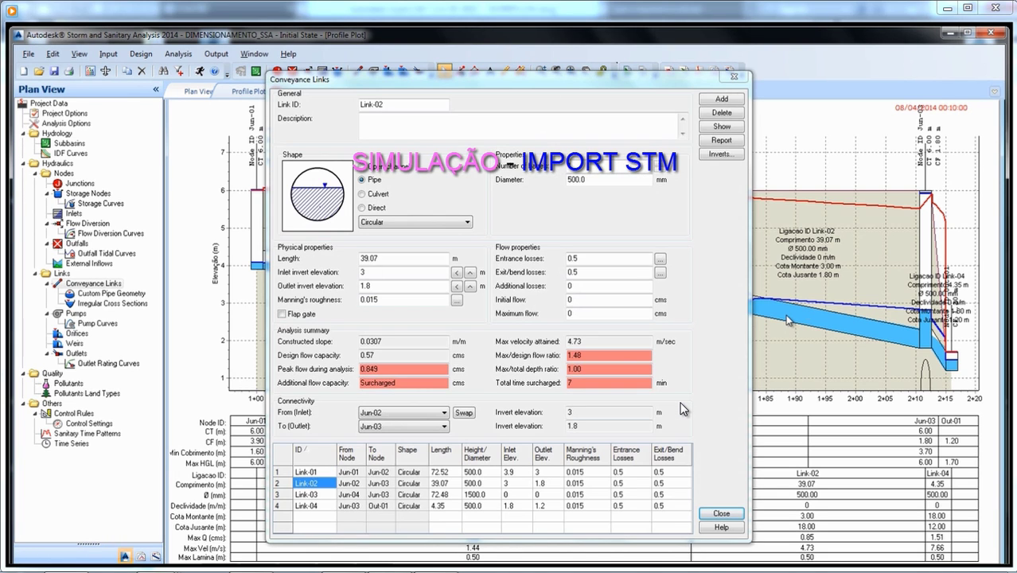
click(734, 78)
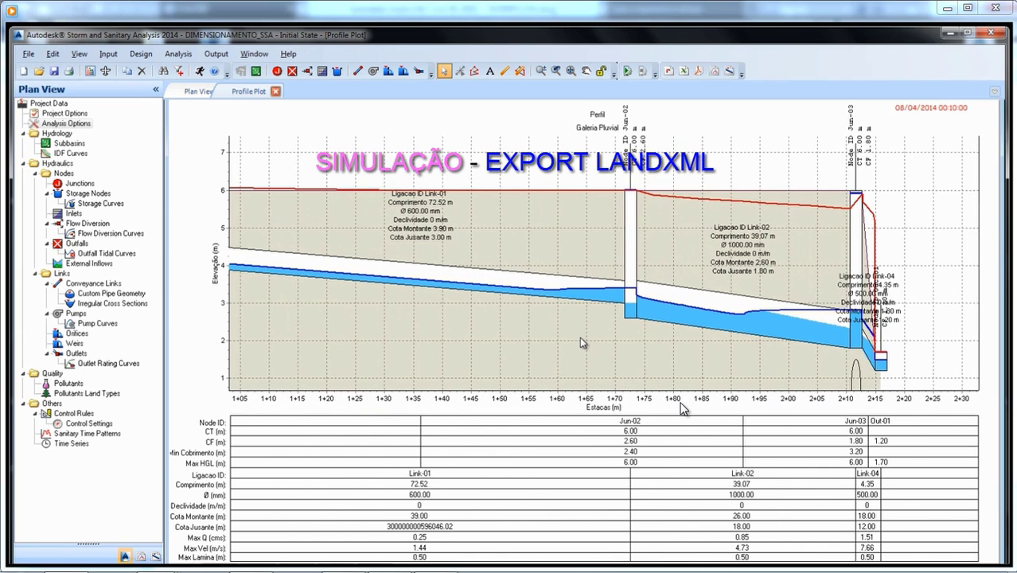
- Rerun the analysis for the network with the resized pipes and close the analysis status
drag(580, 337, 617, 347)
click(200, 71)
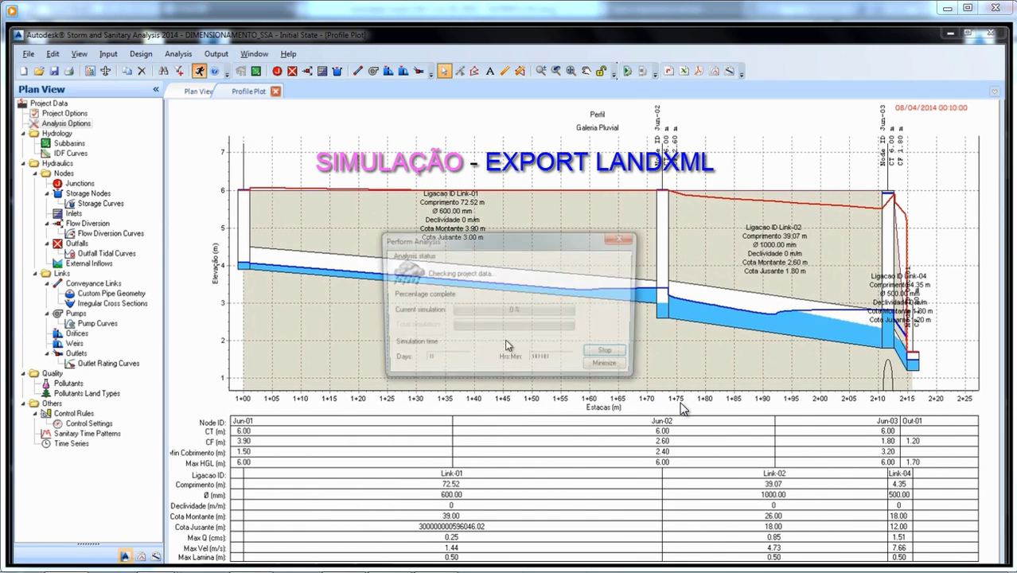
click(602, 369)
- Play the output animation of the new results on the updated profile plot
click(216, 53)
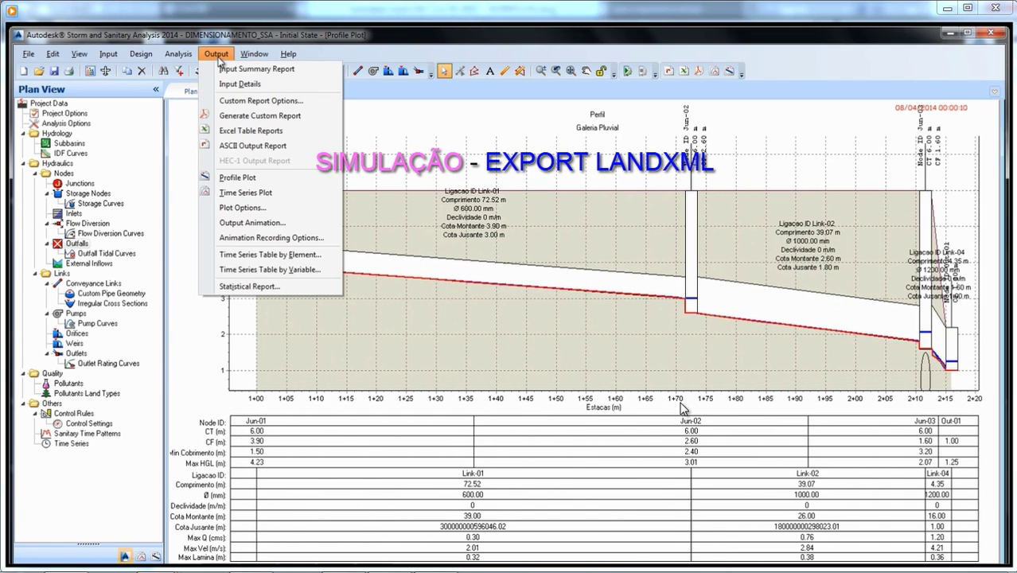
click(230, 224)
click(86, 142)
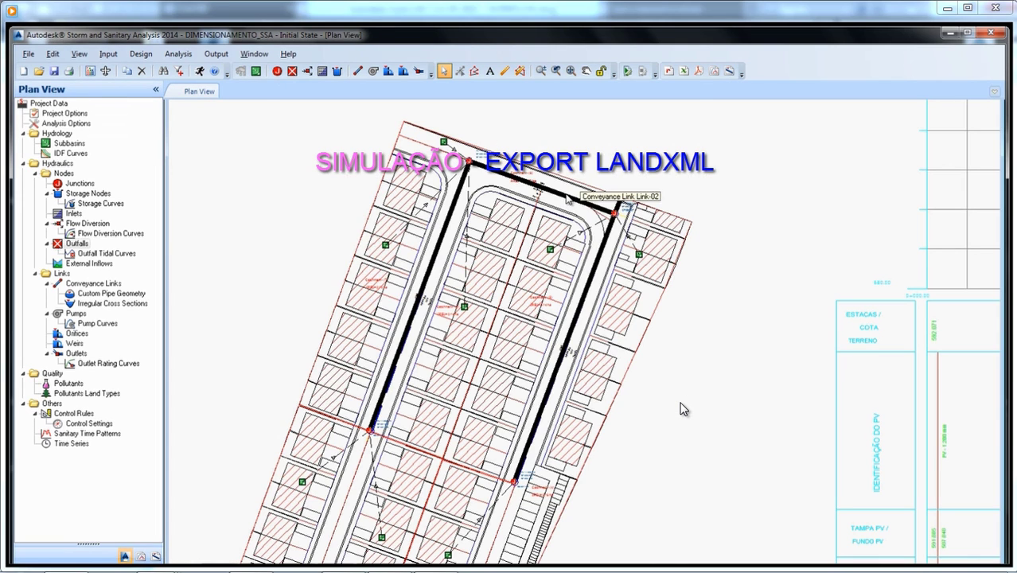
- Export the network from Storm and Sanitary Analysis as a LandXML file named REDE_01-diemsionada in the CIVIL MÃE folder
double_click(597, 306)
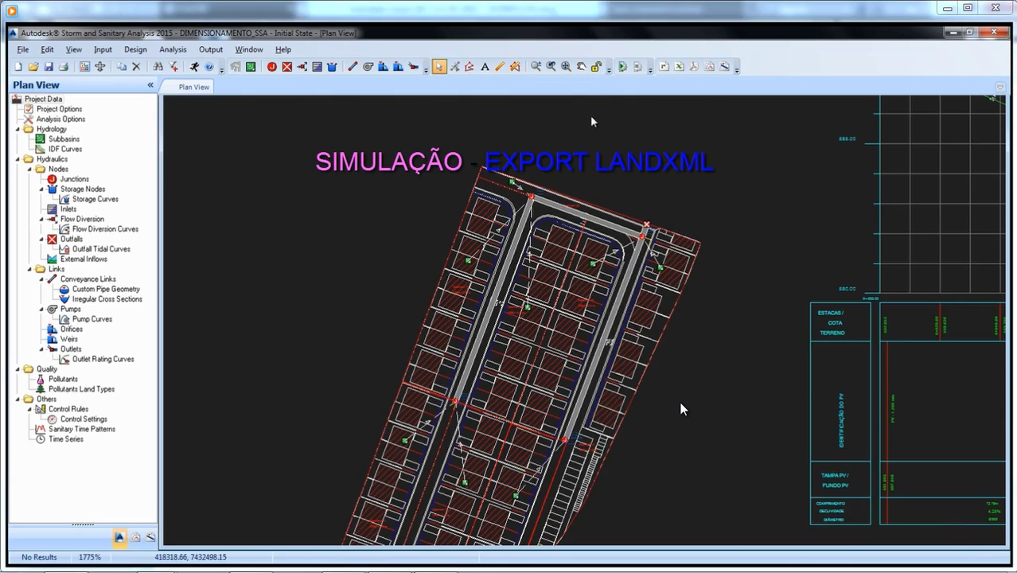
click(22, 49)
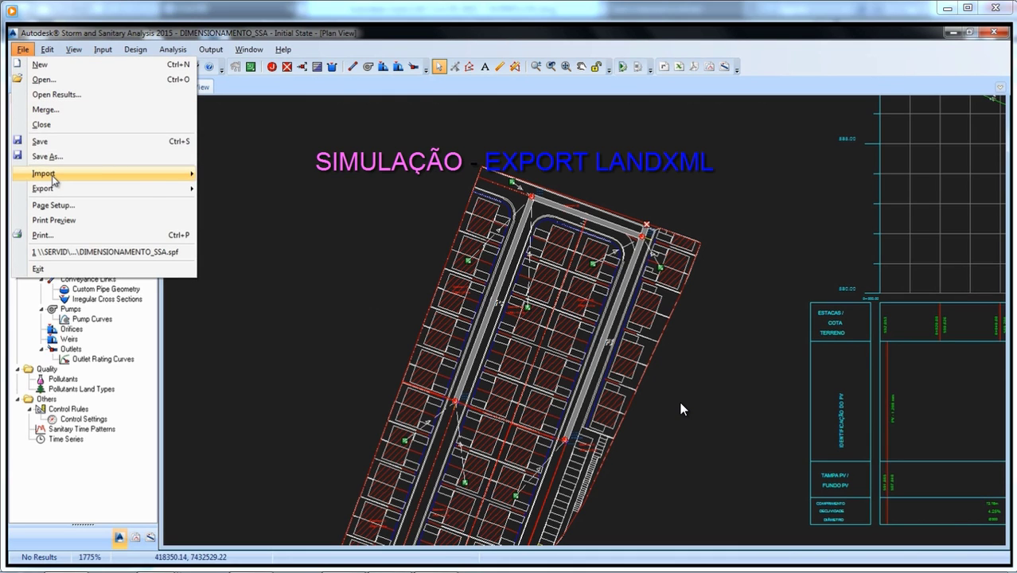
mouse_move(59, 194)
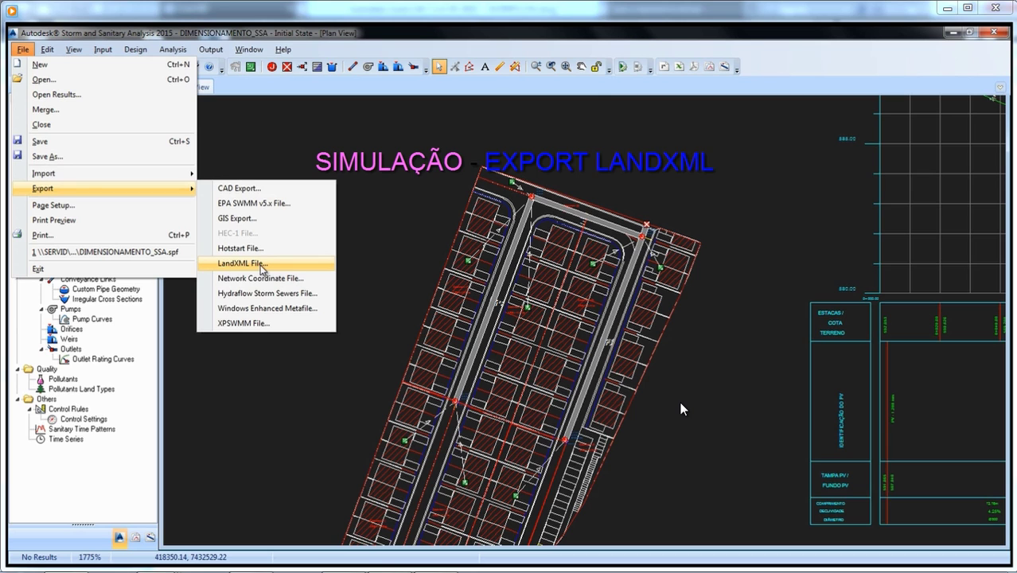
click(286, 269)
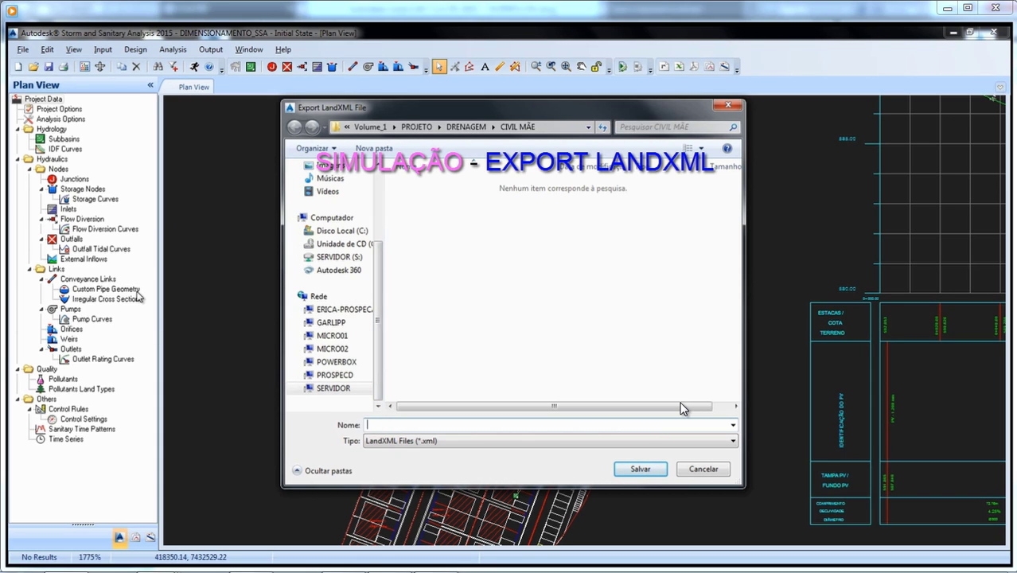
text(REDE)
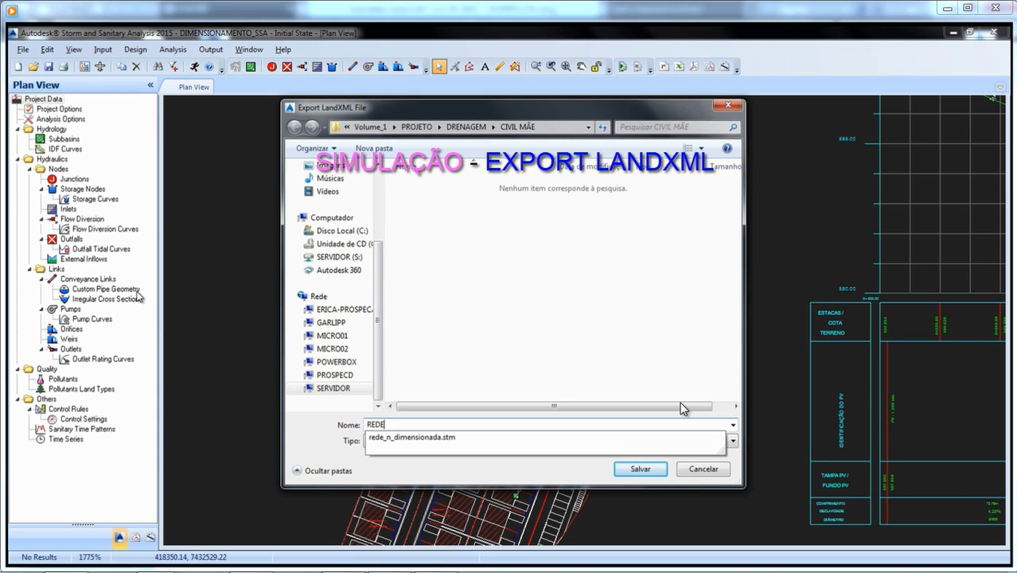
text(_01)
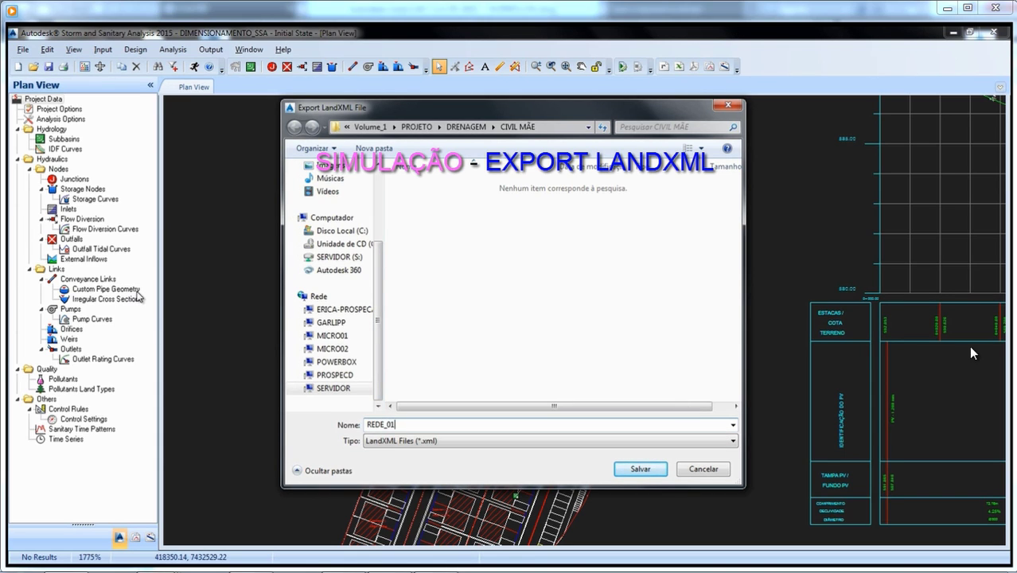
text(-diemsionada)
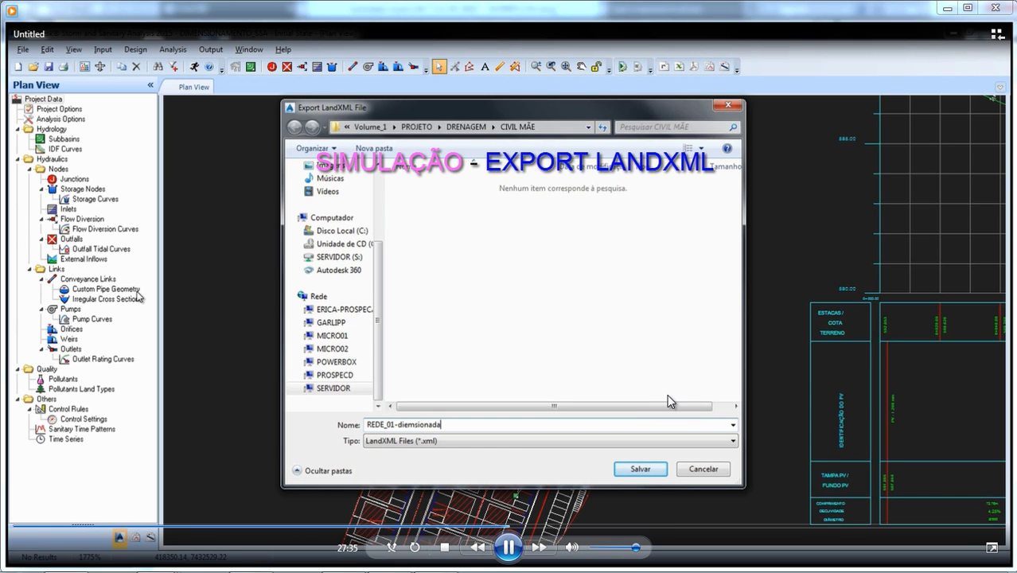
click(619, 470)
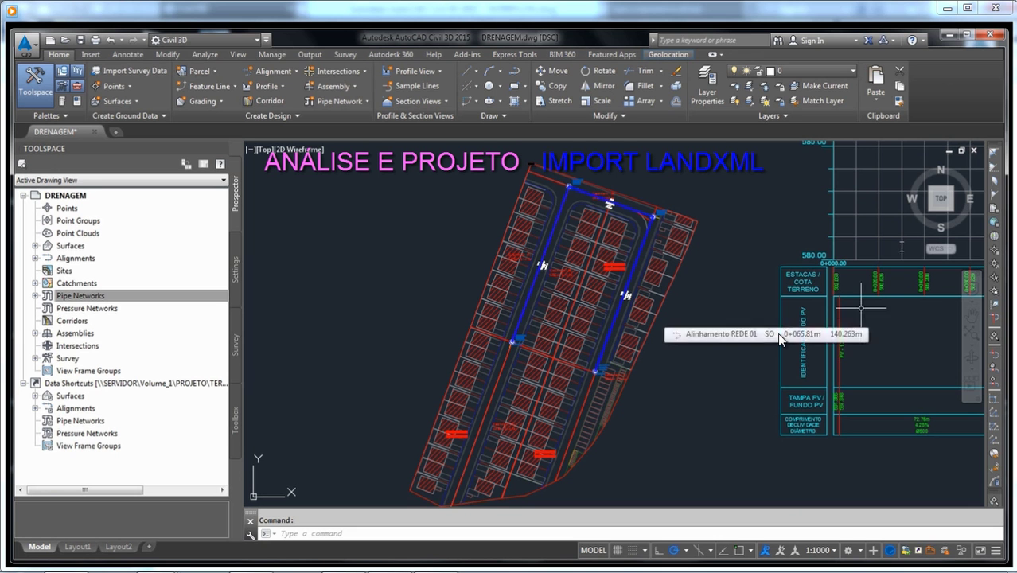
- Switch to Civil 3D and delete the existing pipe network REDE 01 from the DRENAGEM drawing, including its pipes and structures
click(80, 295)
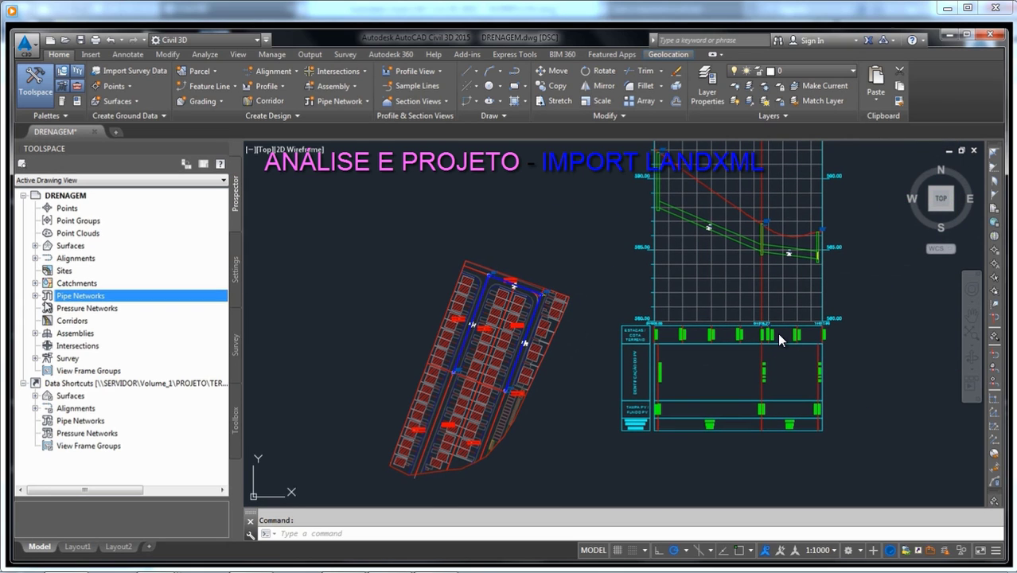
click(35, 295)
right_click(96, 322)
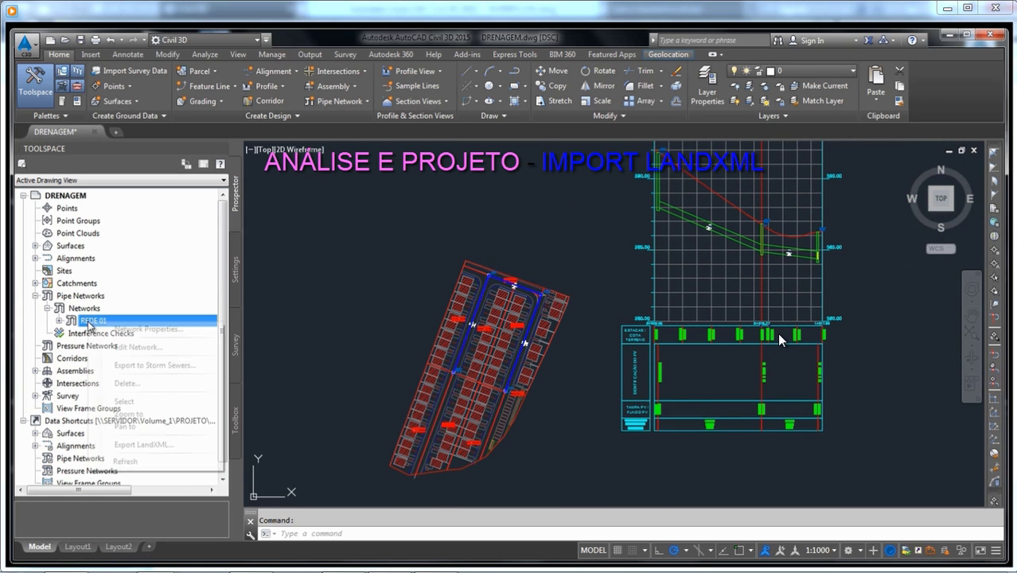
click(125, 383)
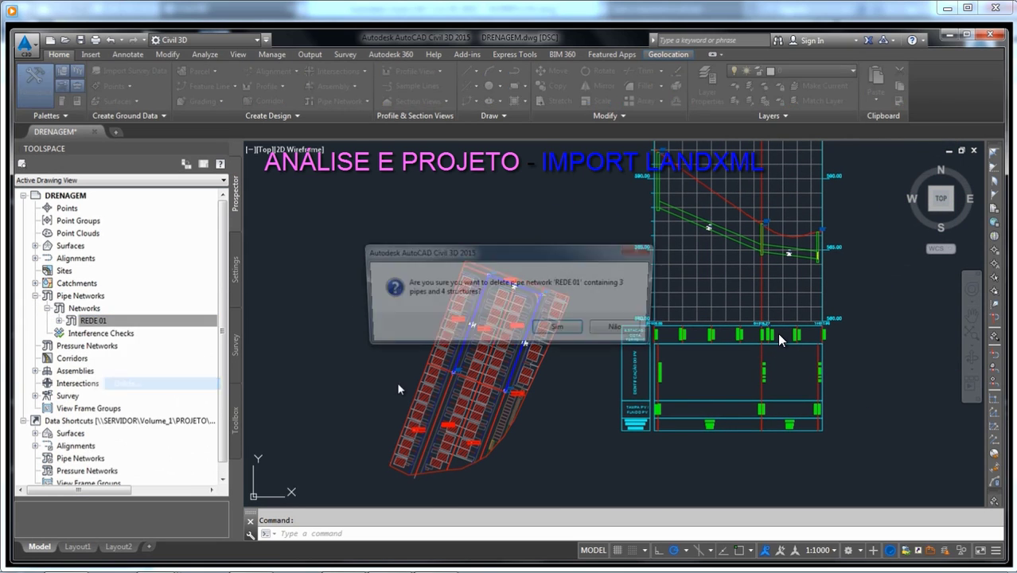
click(565, 331)
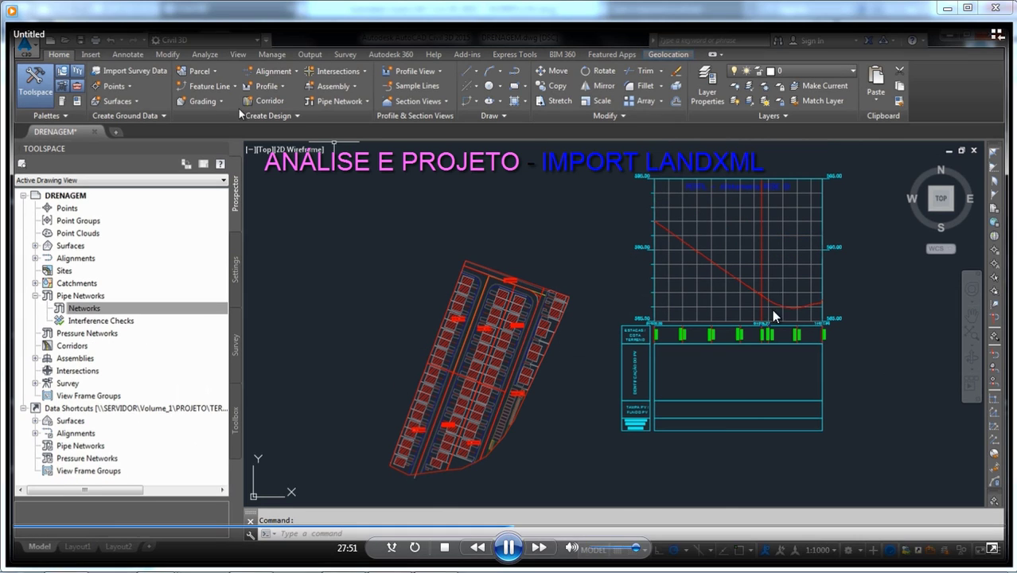
click(100, 53)
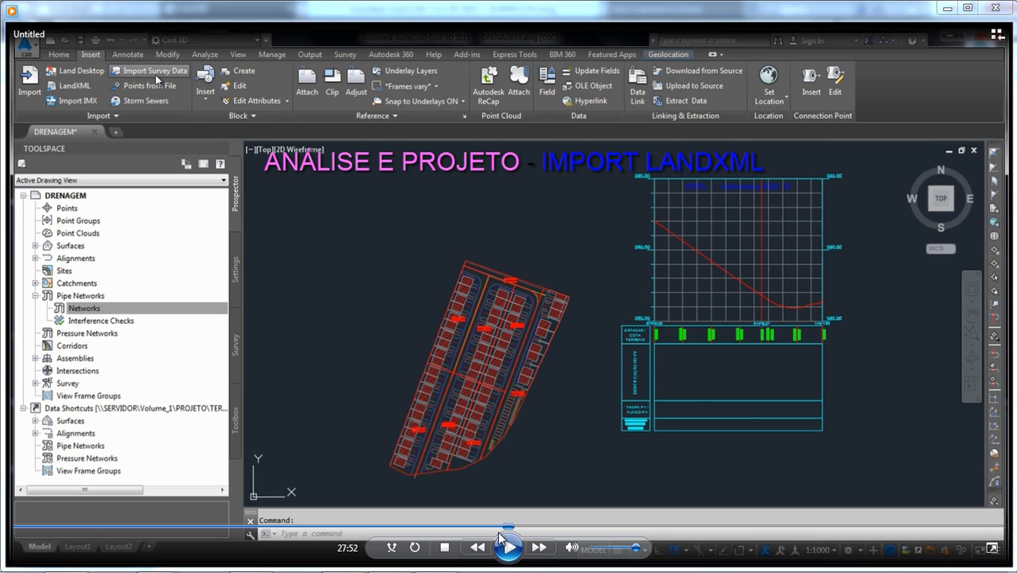
click(506, 549)
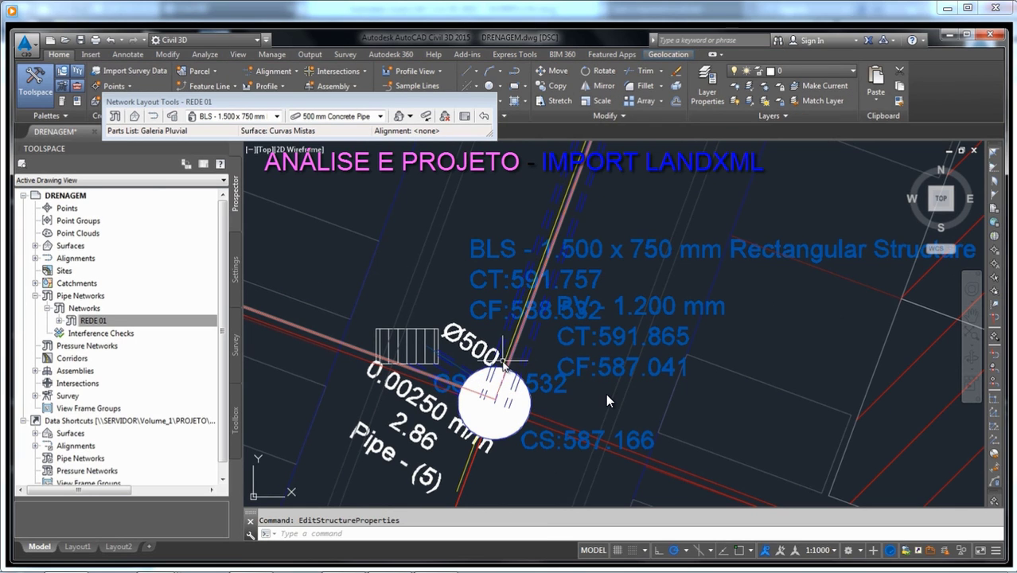
mouse_move(535, 531)
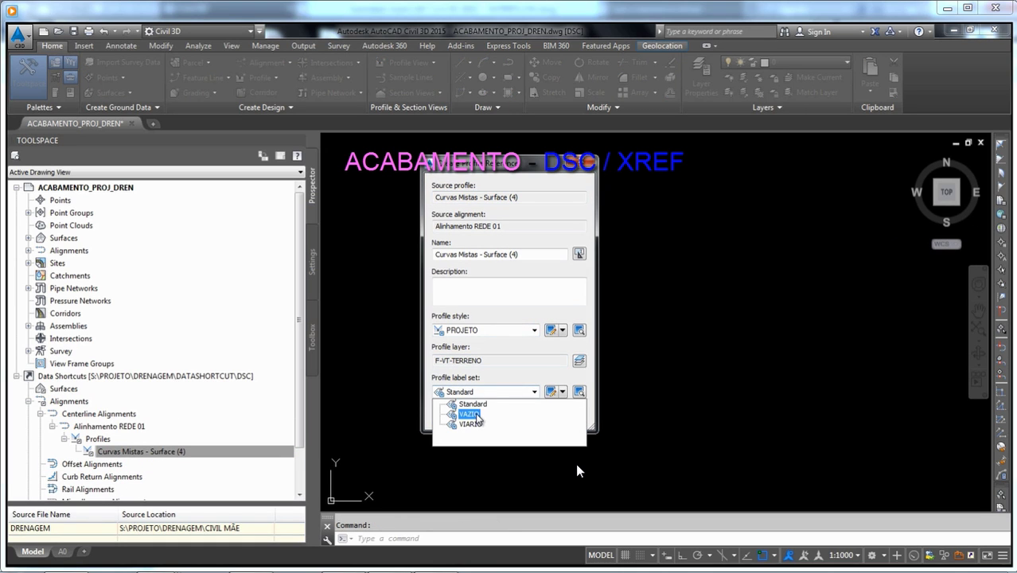
mouse_move(499, 559)
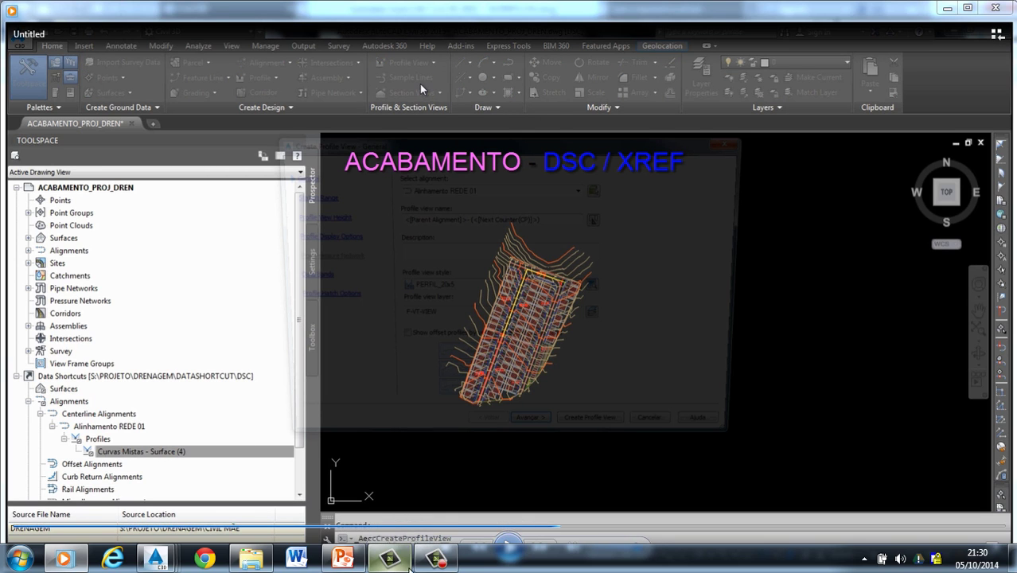
click(436, 563)
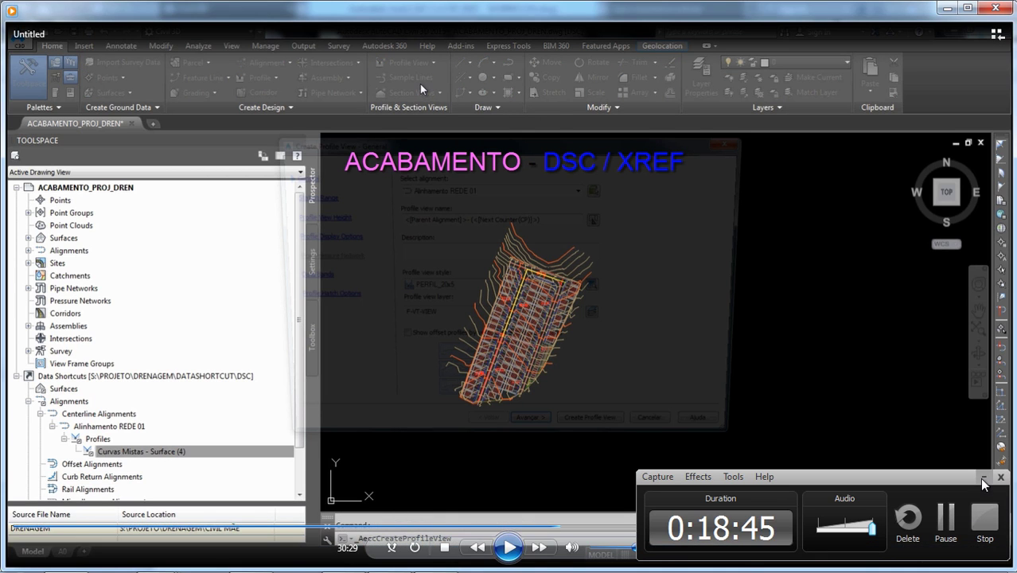
click(983, 478)
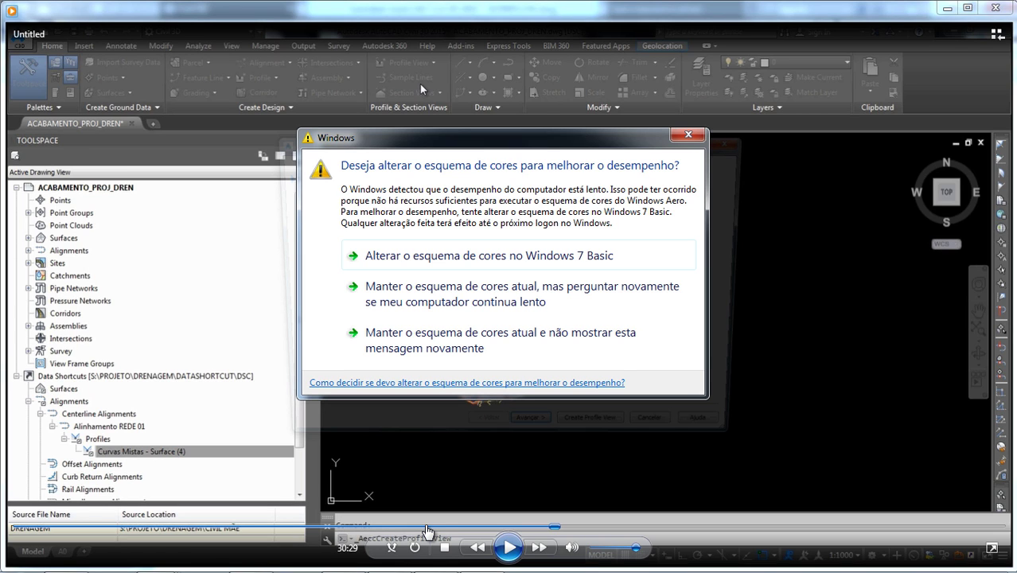
click(688, 134)
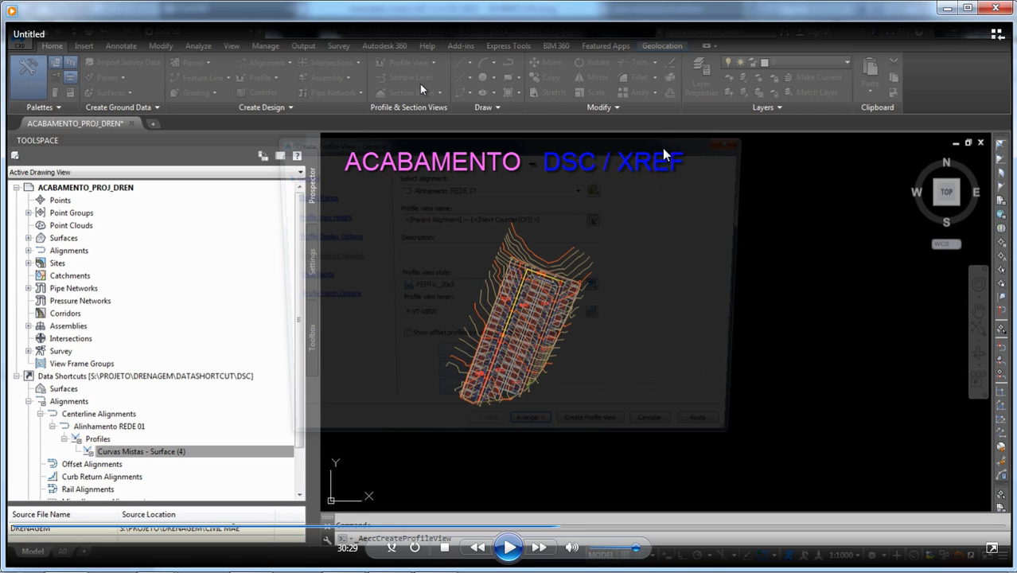
click(535, 519)
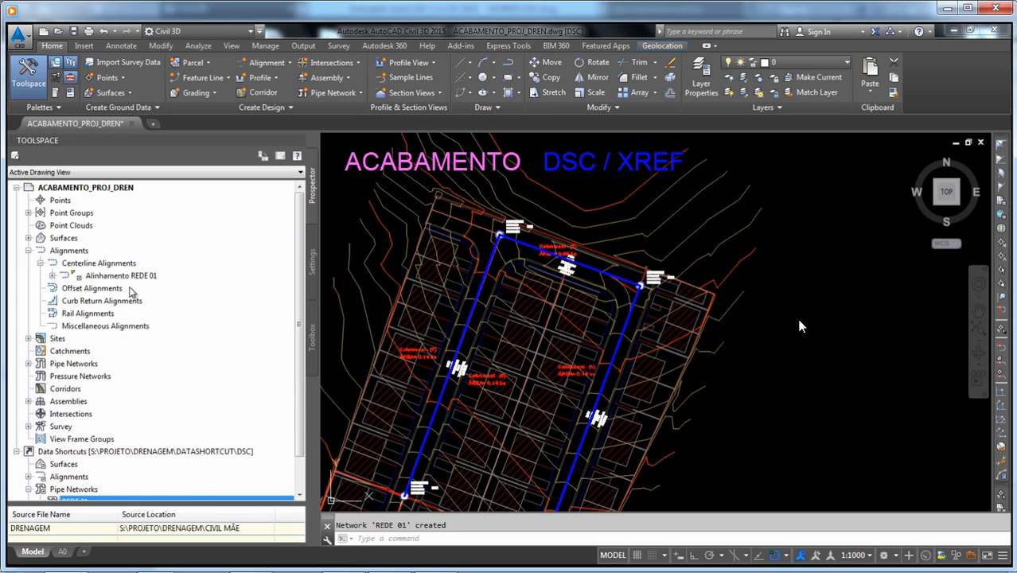
- Select the referenced pipe network REDE 01 and draw its parts in the Alinhamento REDE 01 profile view
click(41, 375)
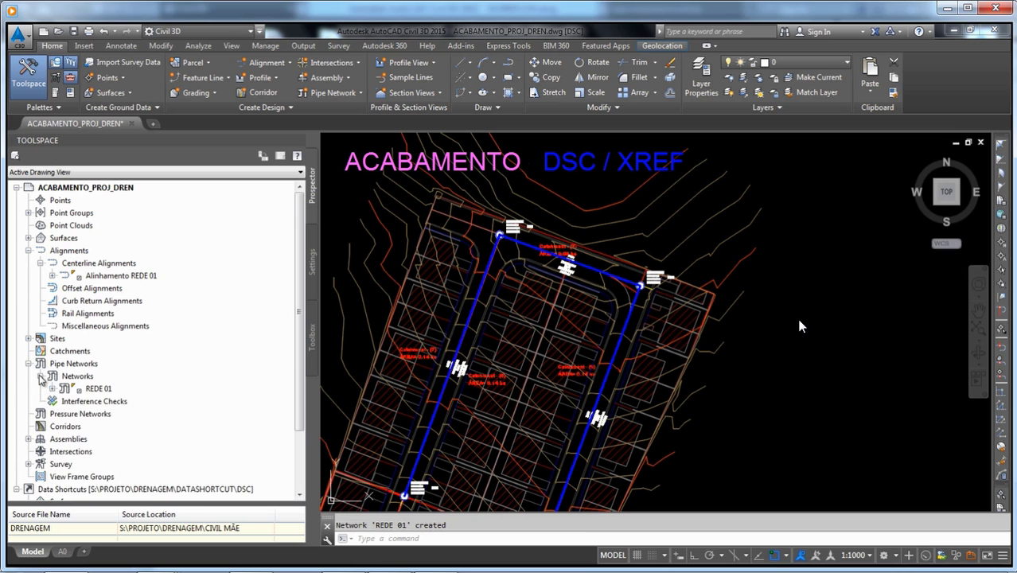
right_click(75, 390)
click(125, 456)
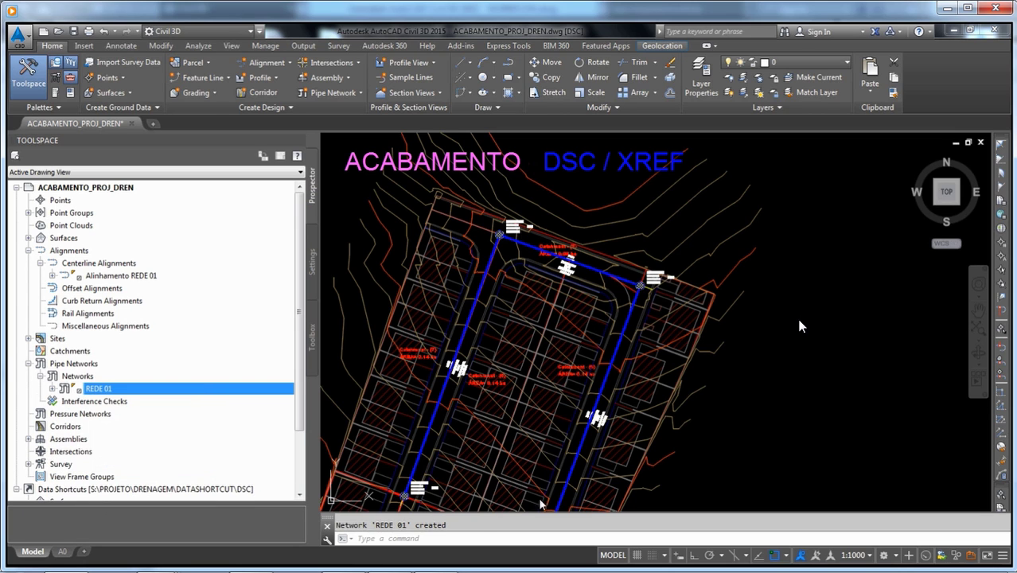
click(697, 247)
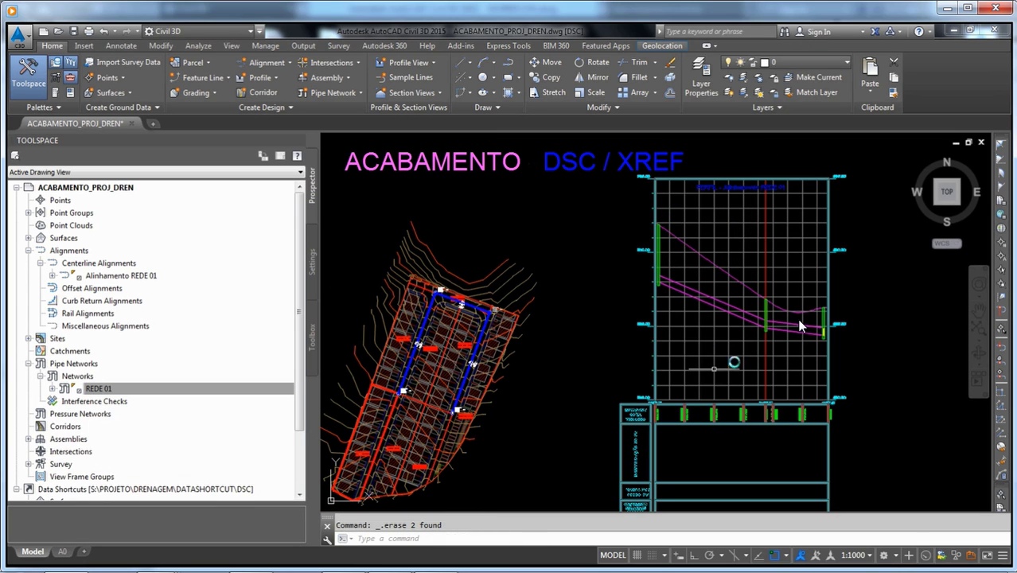
- In the Alinhamento REDE 01 profile view properties, set REDE 01 as the data source of the three lower bands and apply it
middle_drag(570, 355, 599, 289)
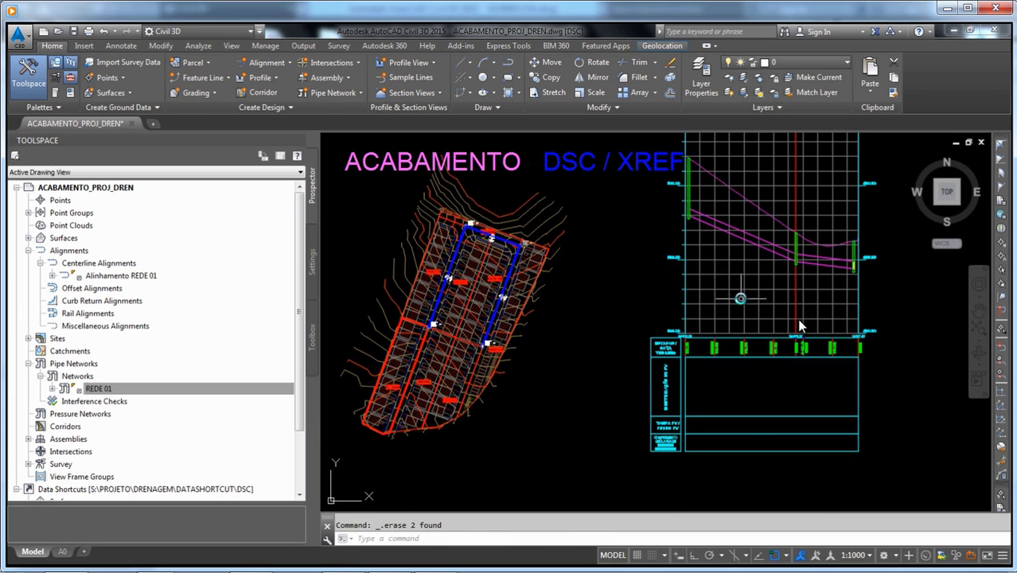
click(740, 289)
click(801, 326)
right_click(801, 326)
click(716, 319)
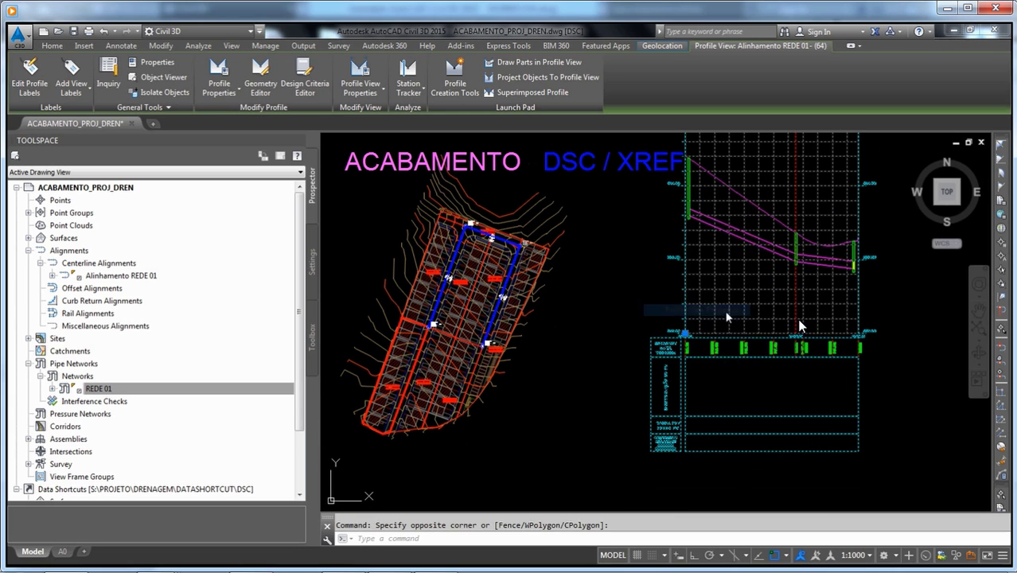
drag(581, 376, 706, 378)
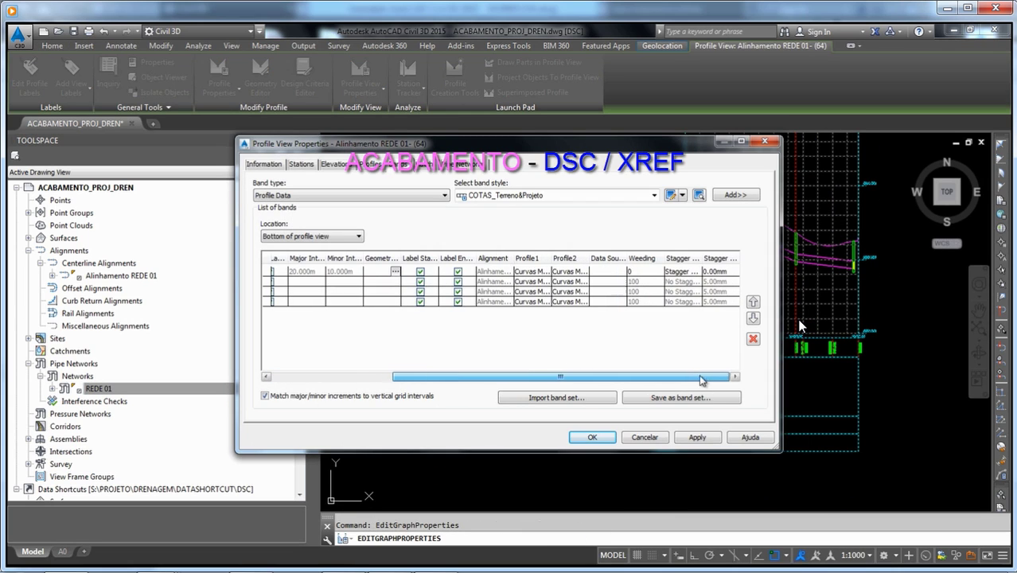
click(609, 280)
click(605, 292)
click(608, 291)
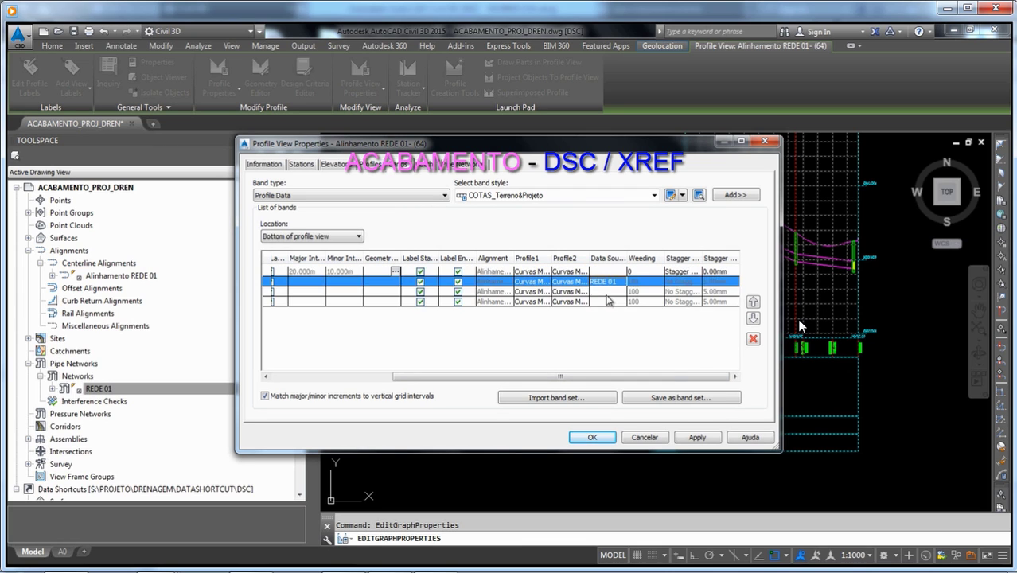
click(620, 292)
click(603, 312)
click(609, 301)
click(621, 302)
click(607, 323)
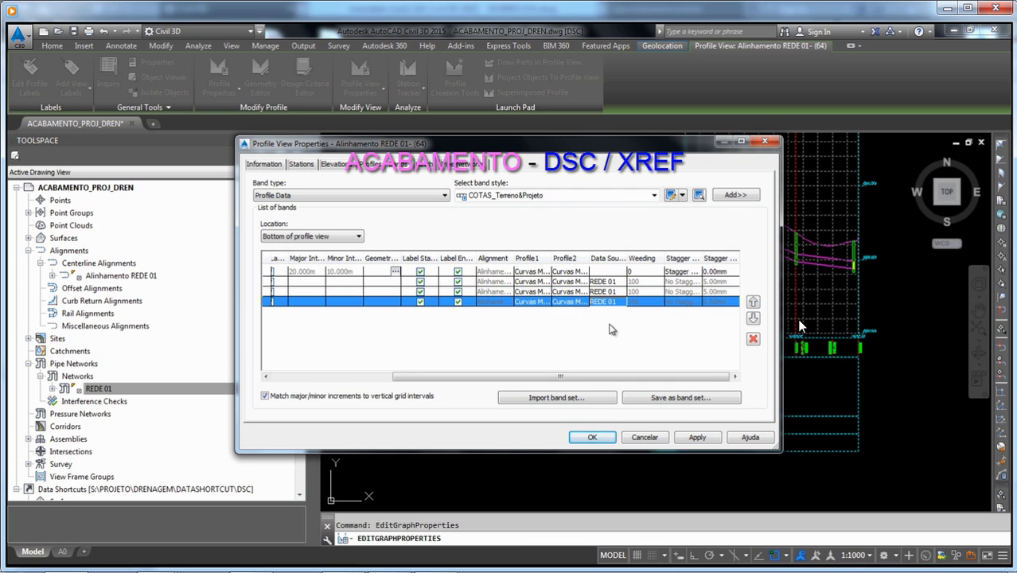
click(697, 437)
click(589, 439)
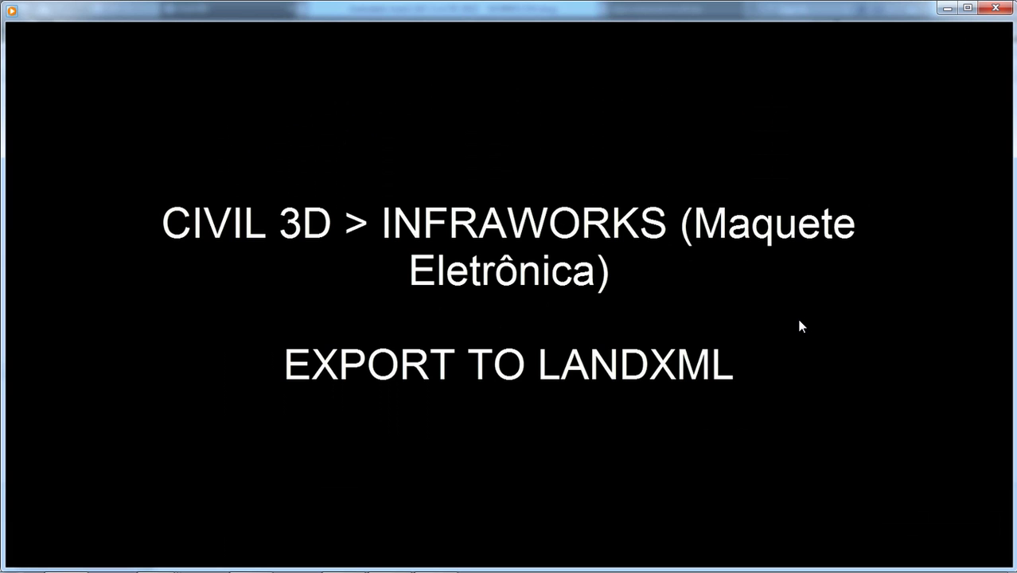
- Close the event viewer listing the surface errors in the CIVIL MÃE drawing
mouse_move(802, 315)
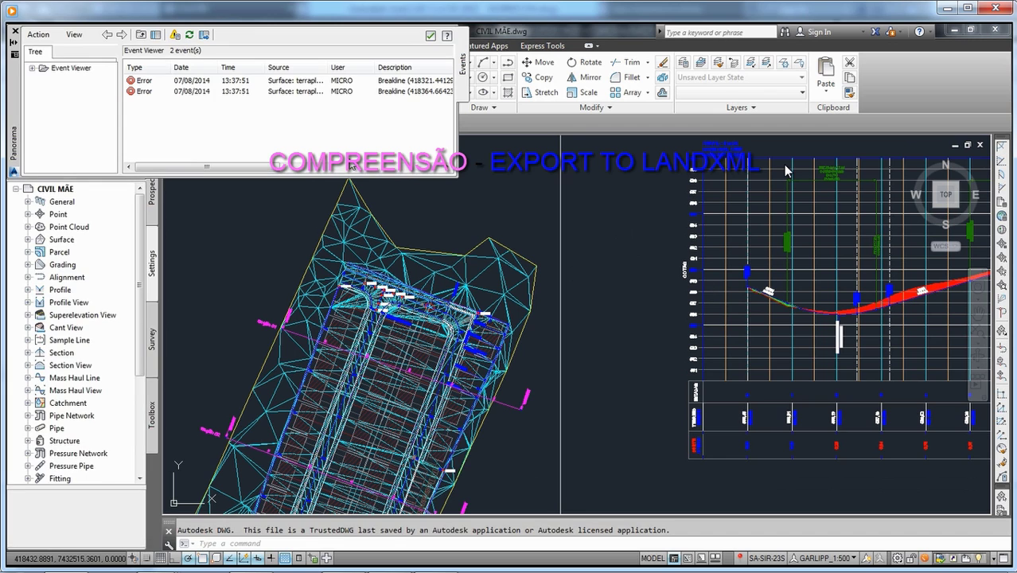
click(430, 37)
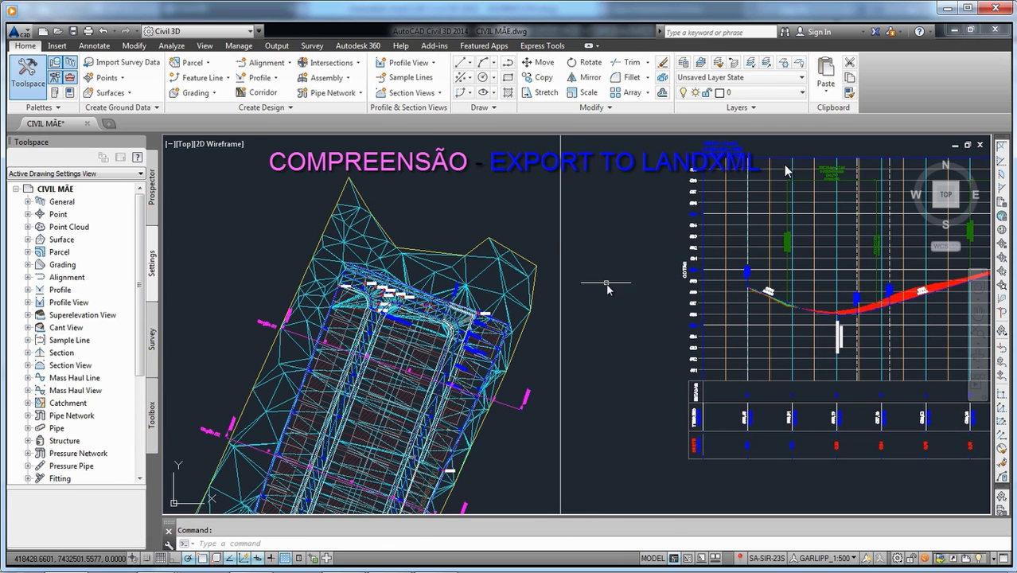
click(588, 284)
scroll(597, 271, down, 5)
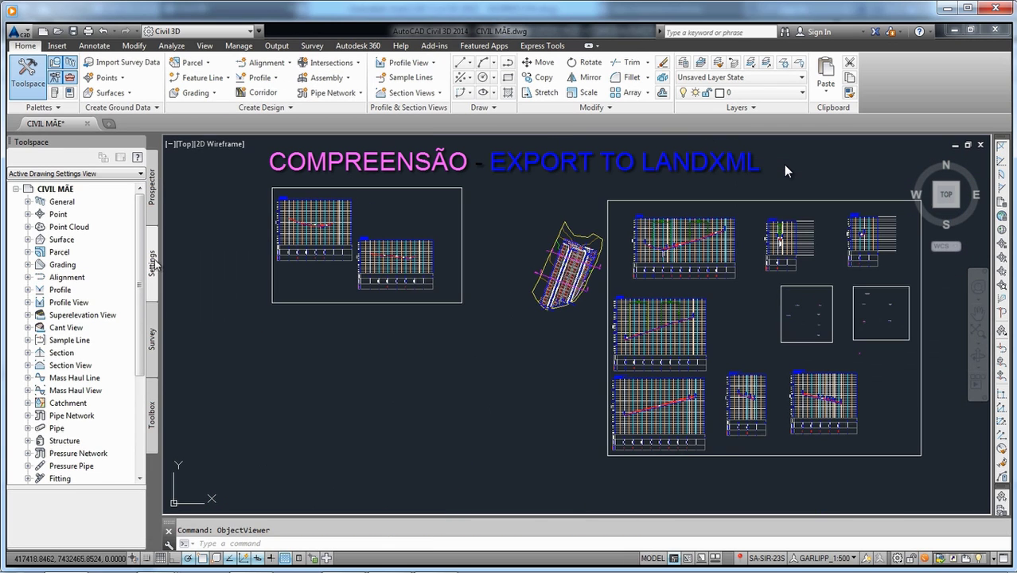
- Open the CIVIL MÃE drawing settings and review the drawing unit, scale and angular unit options
right_click(64, 190)
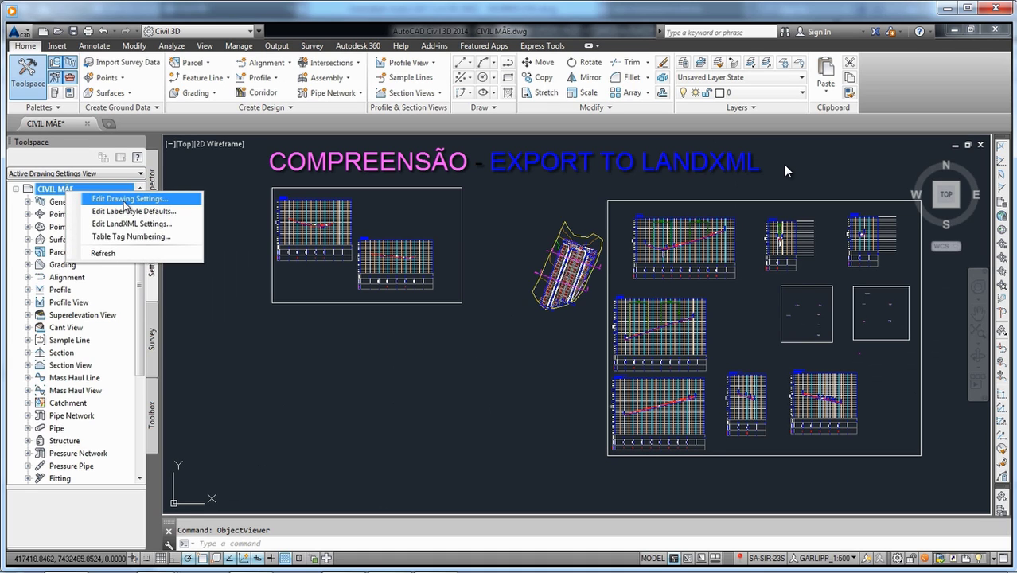
click(119, 199)
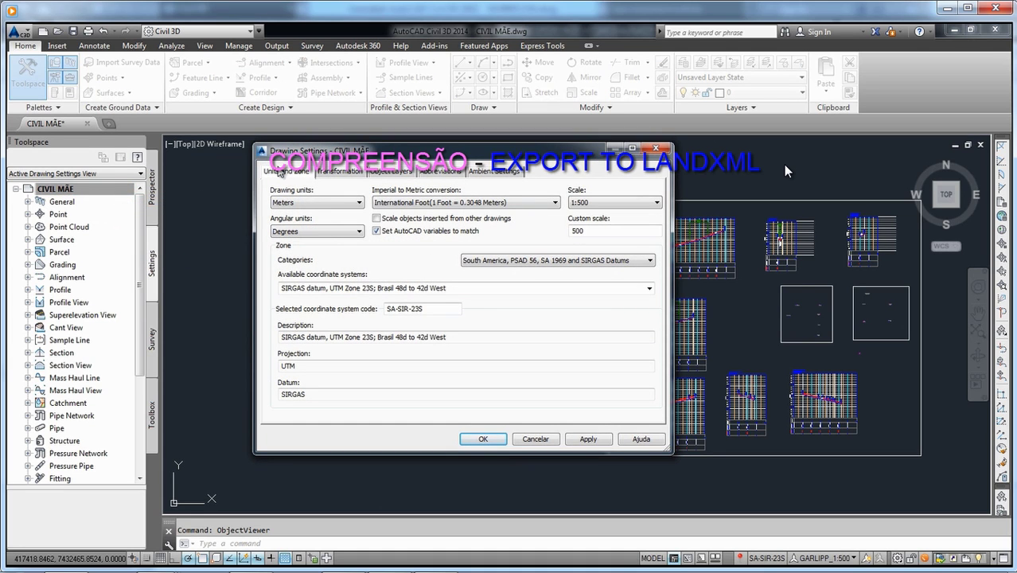
click(327, 203)
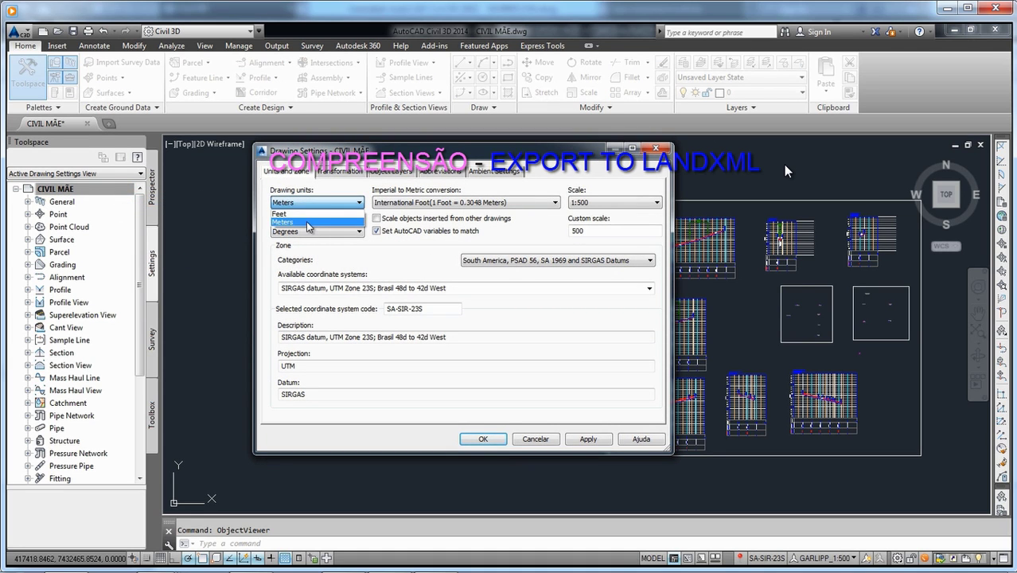
click(306, 204)
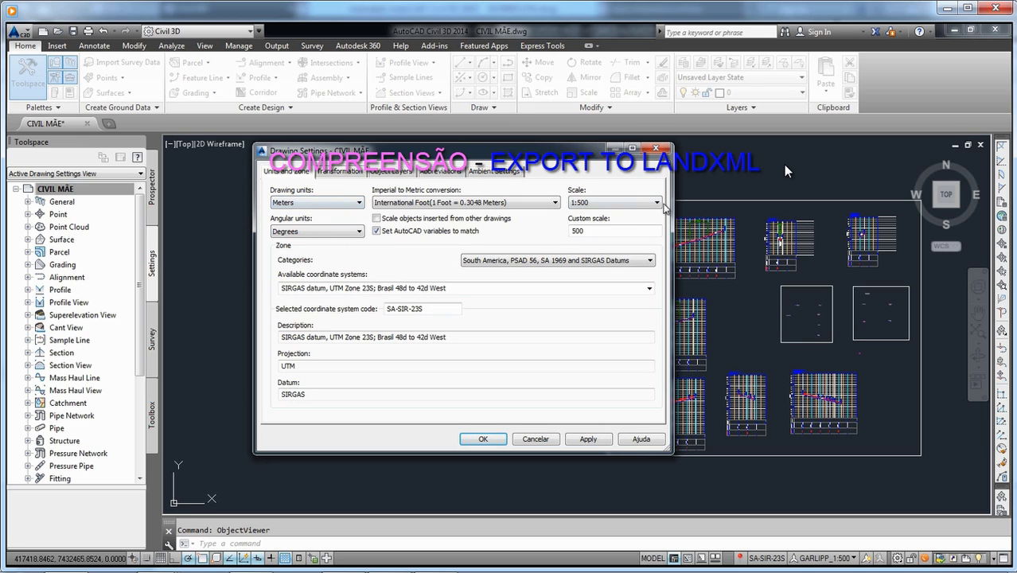
click(643, 203)
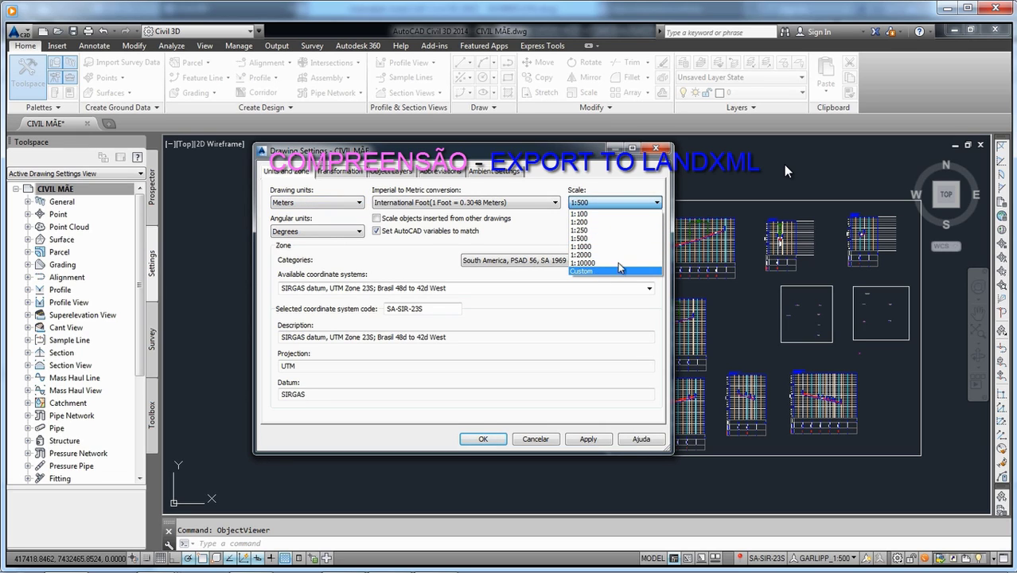
click(623, 207)
click(346, 231)
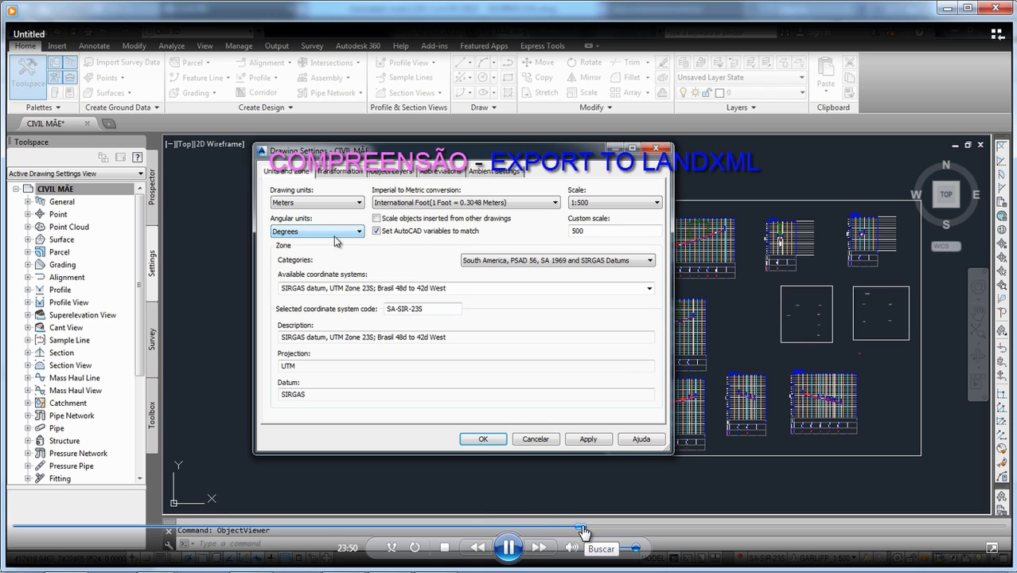
- Skip the recorded video ahead from the drawing settings to the LandXML export of the CIVIL MÃE drawing
click(584, 527)
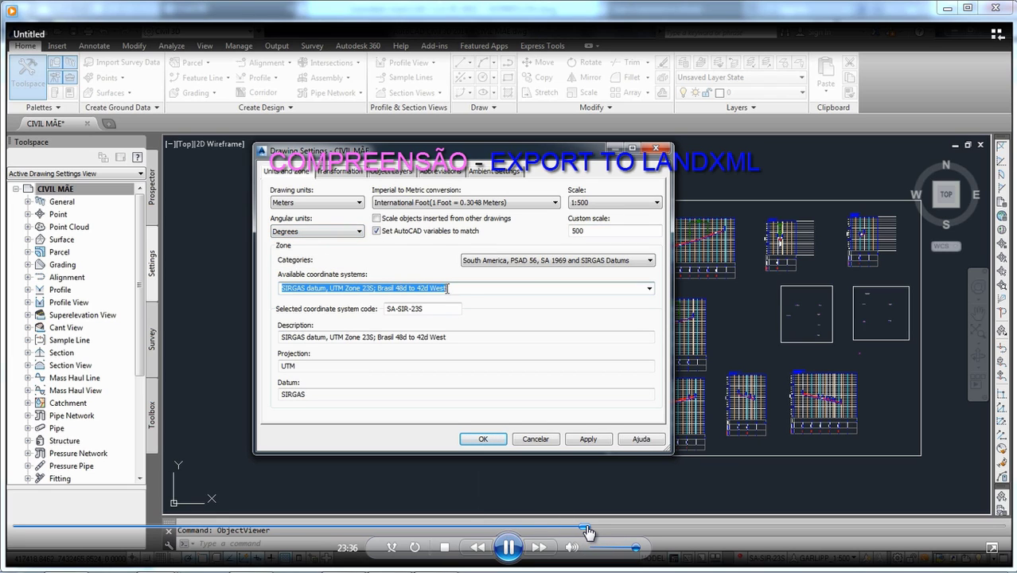
click(589, 528)
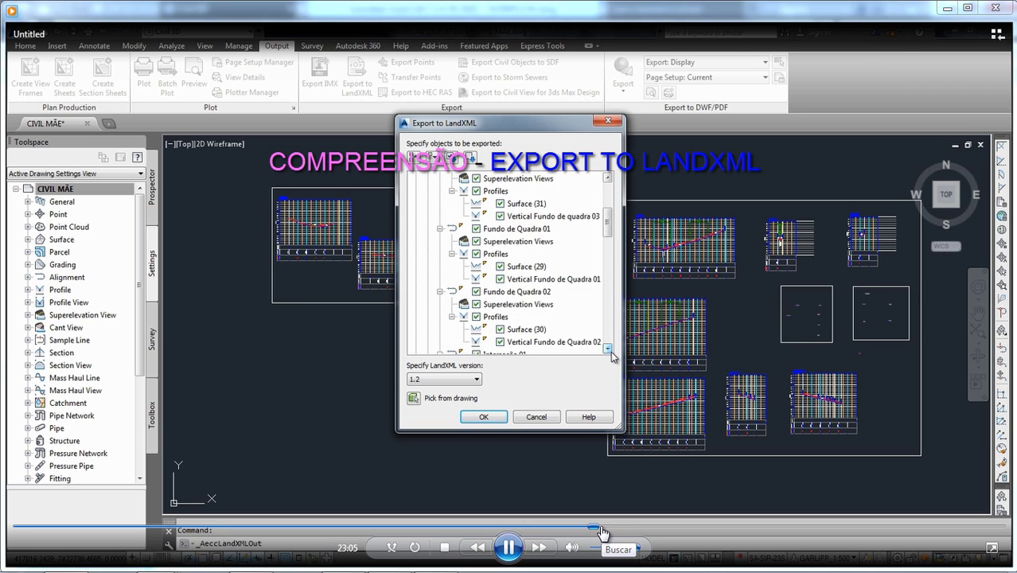
click(601, 530)
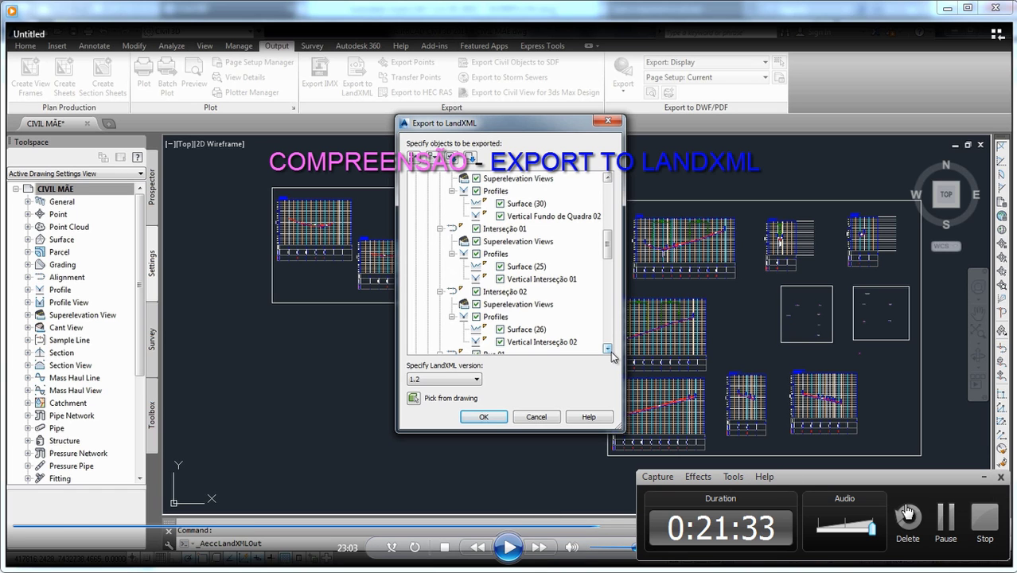
click(946, 517)
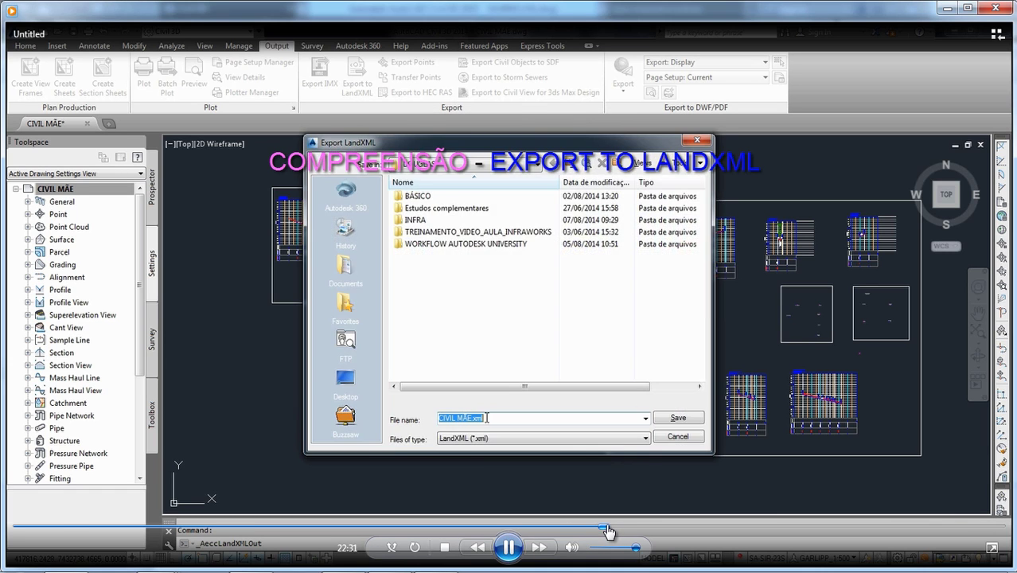
- Advance the recorded video through the InfraWorks new model setup to the configuration of the imported CIVIL MÃE LandXML surfaces
click(606, 528)
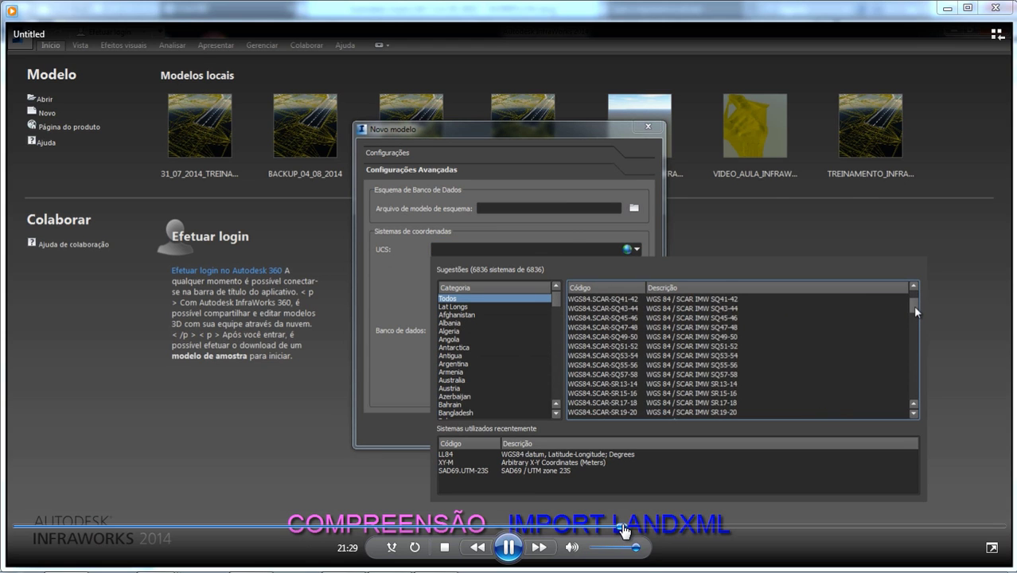
click(631, 526)
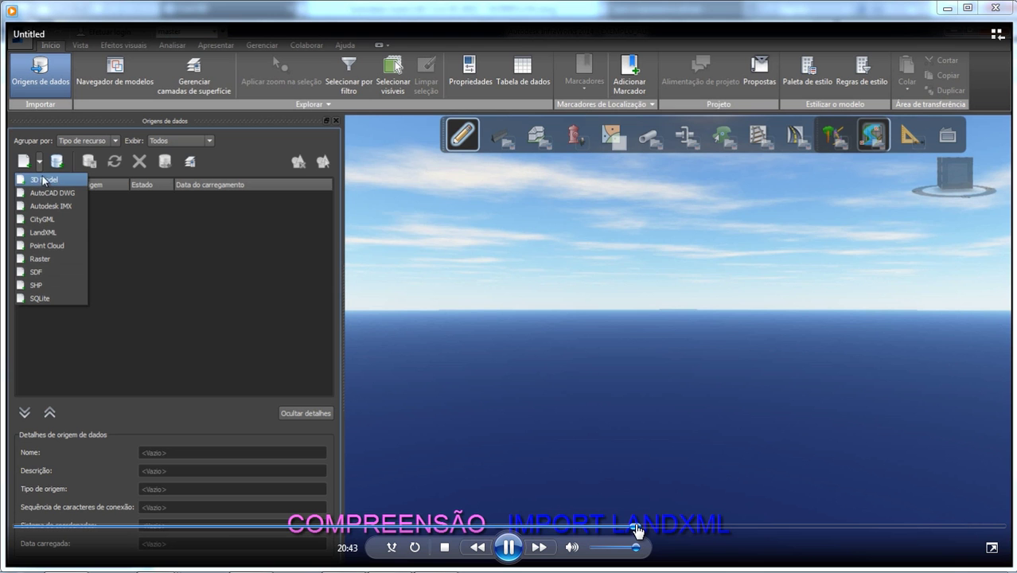
click(635, 526)
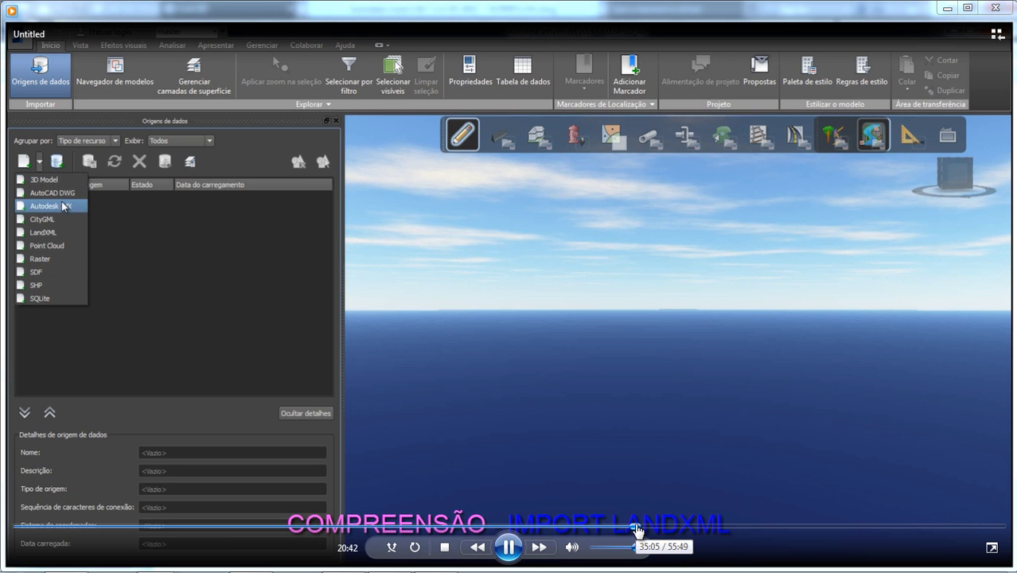
click(641, 528)
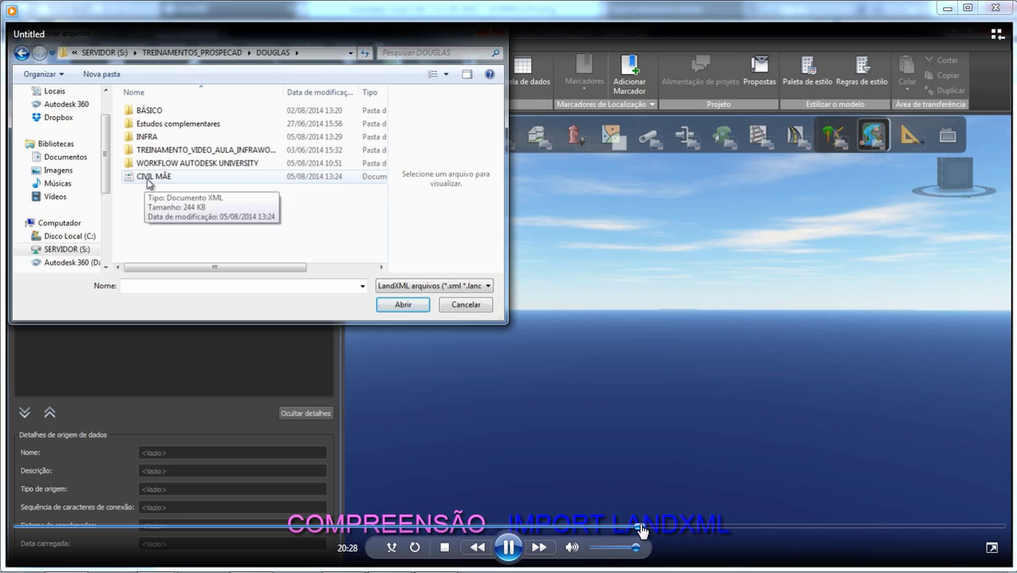
click(643, 529)
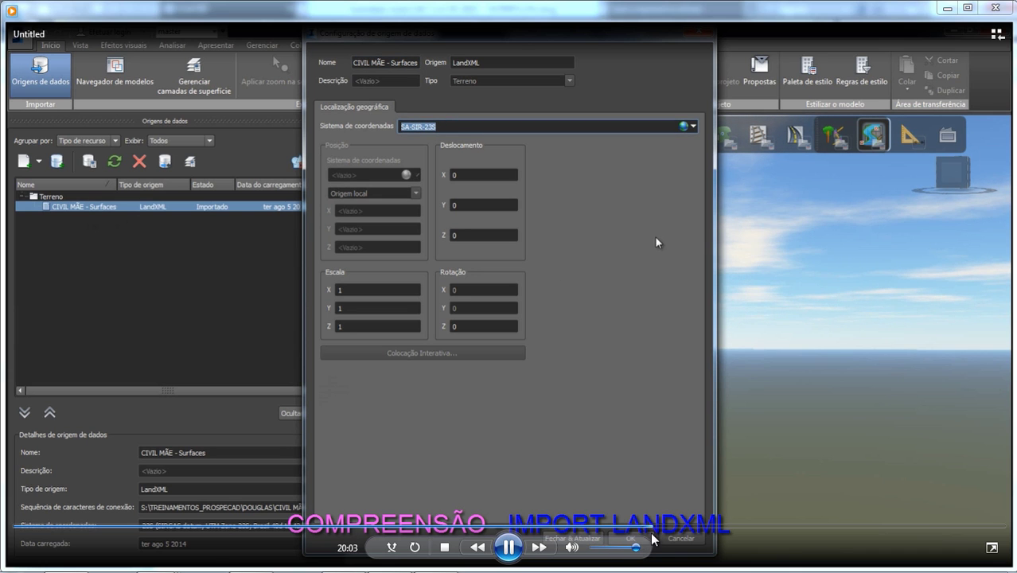
- Advance the recorded video through the imported terrain views and the EXEMPLO_AU model settings that define the default terrain style
click(652, 527)
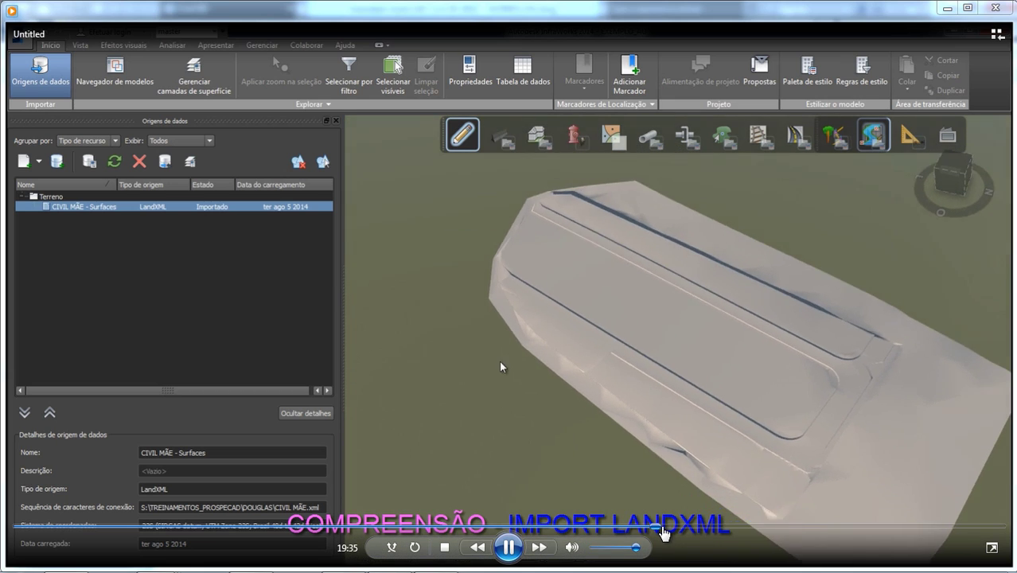
click(662, 528)
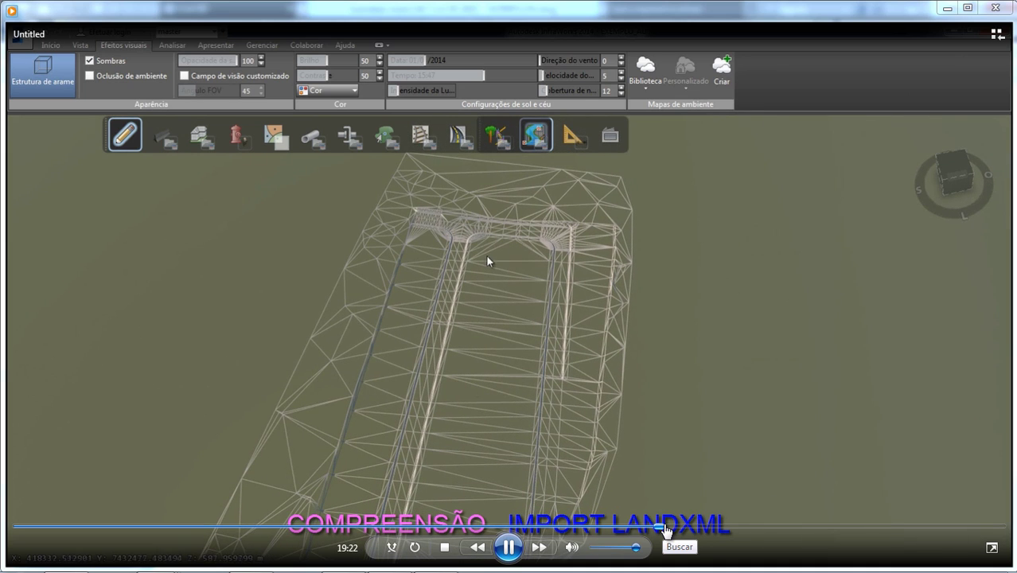
click(666, 527)
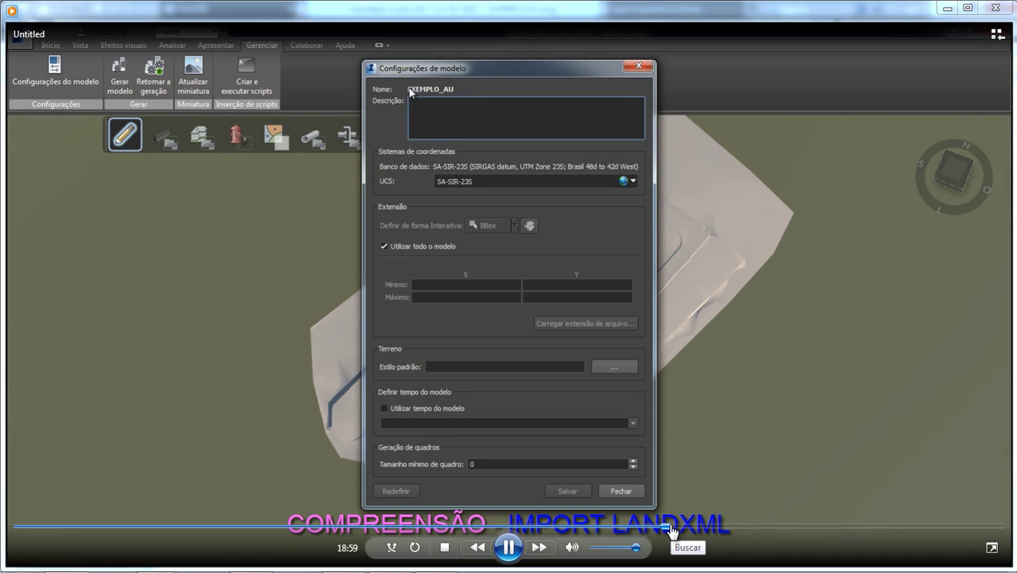
click(673, 529)
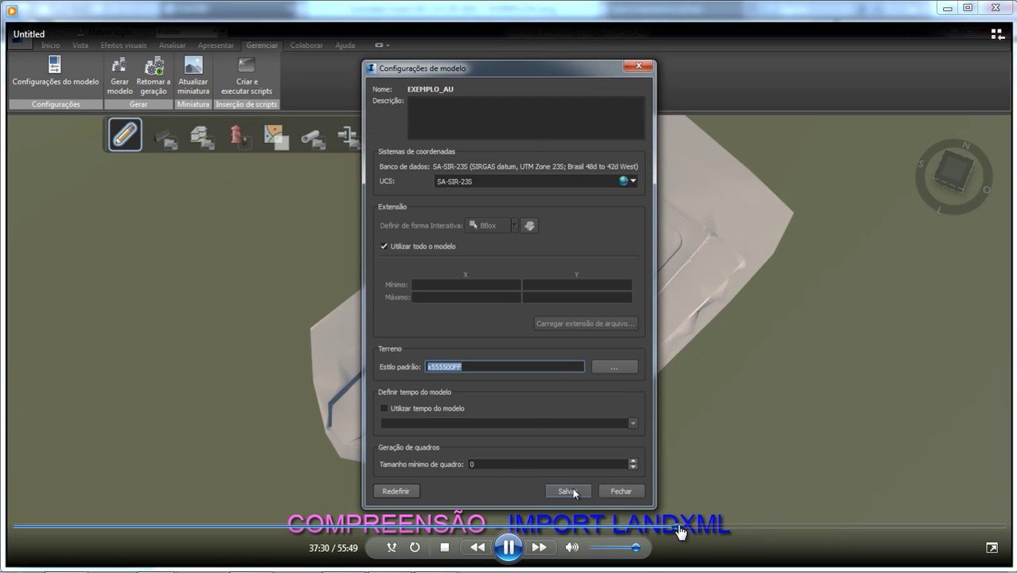
click(679, 527)
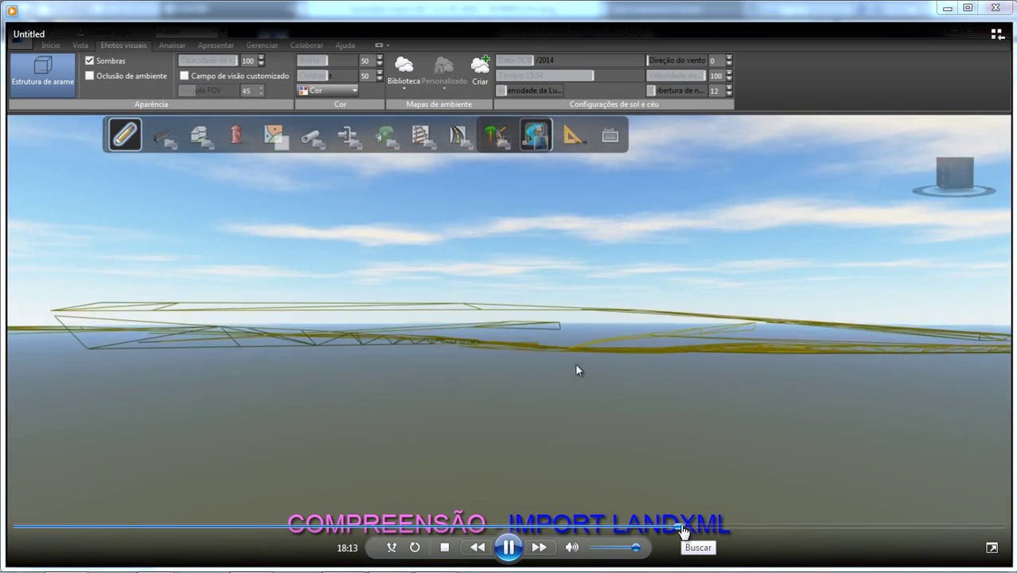
click(684, 529)
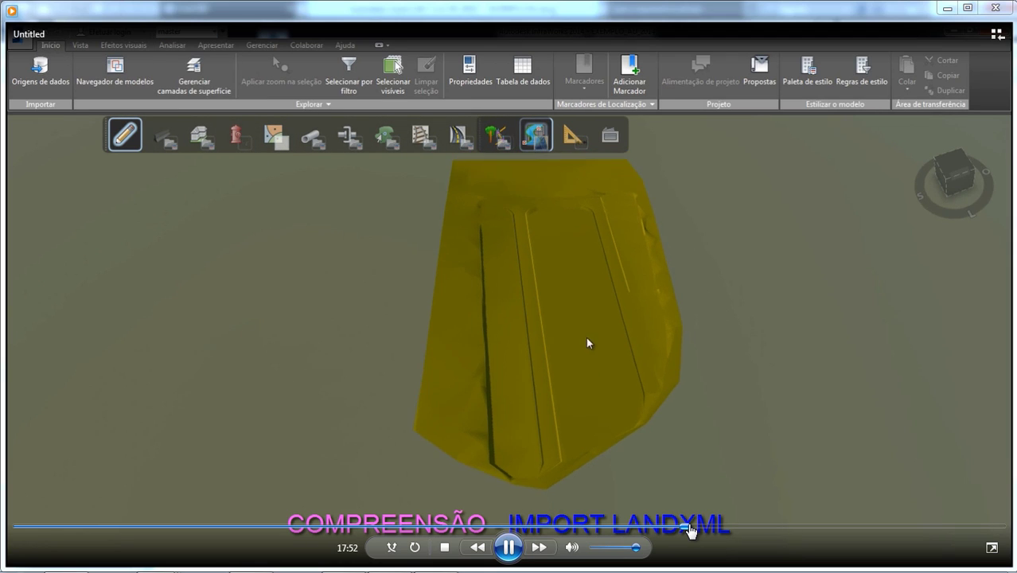
- Advance the recorded video through the style palette and the VIA PADRÃO street configuration to the manhole cover and street grate decorations
click(692, 529)
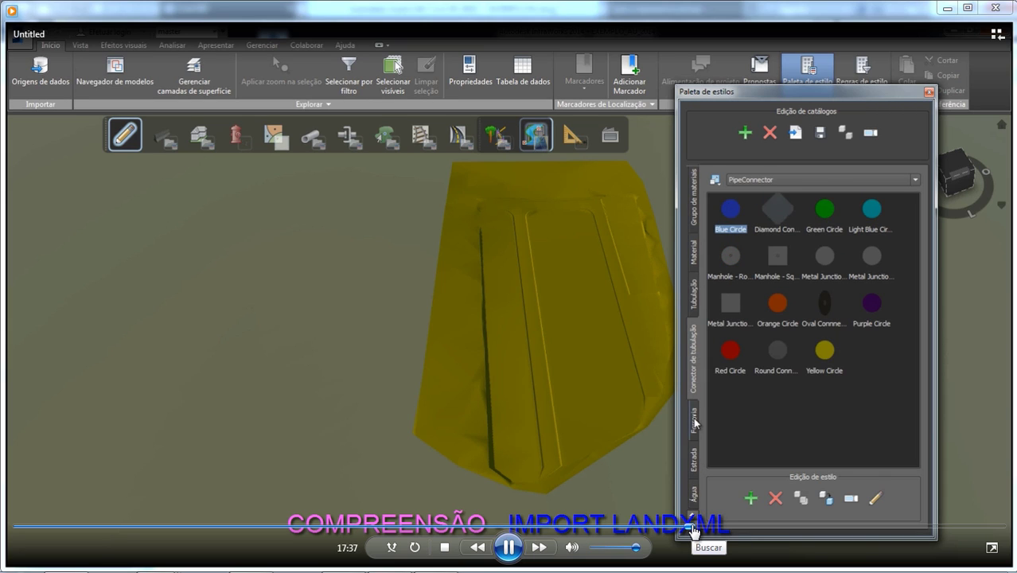
click(700, 527)
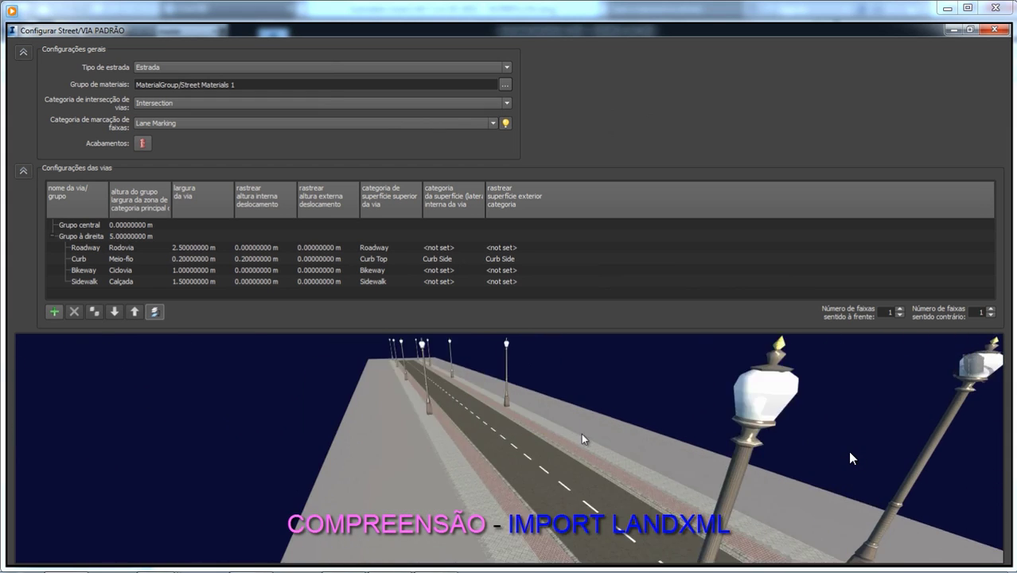
mouse_move(799, 446)
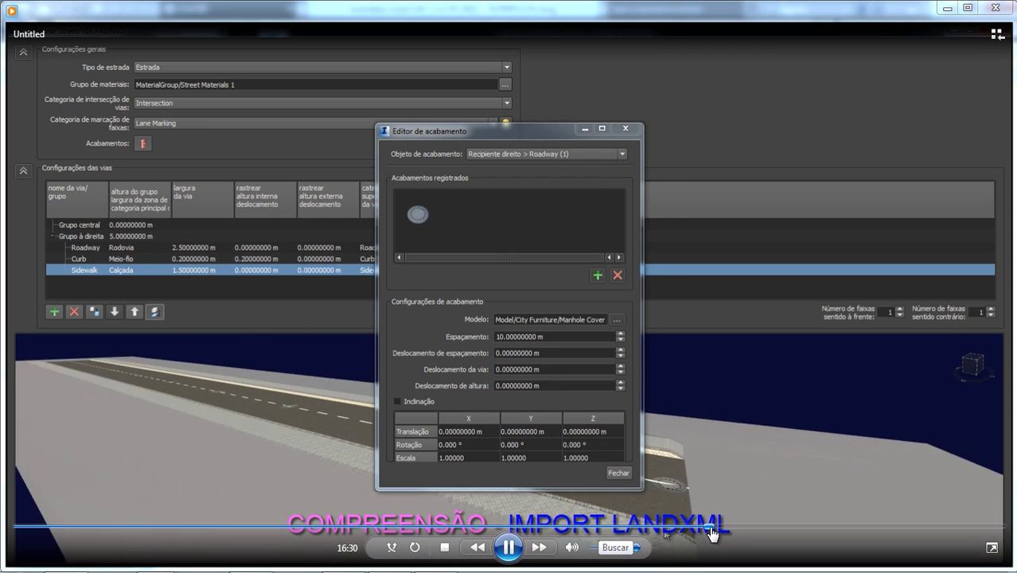
click(716, 527)
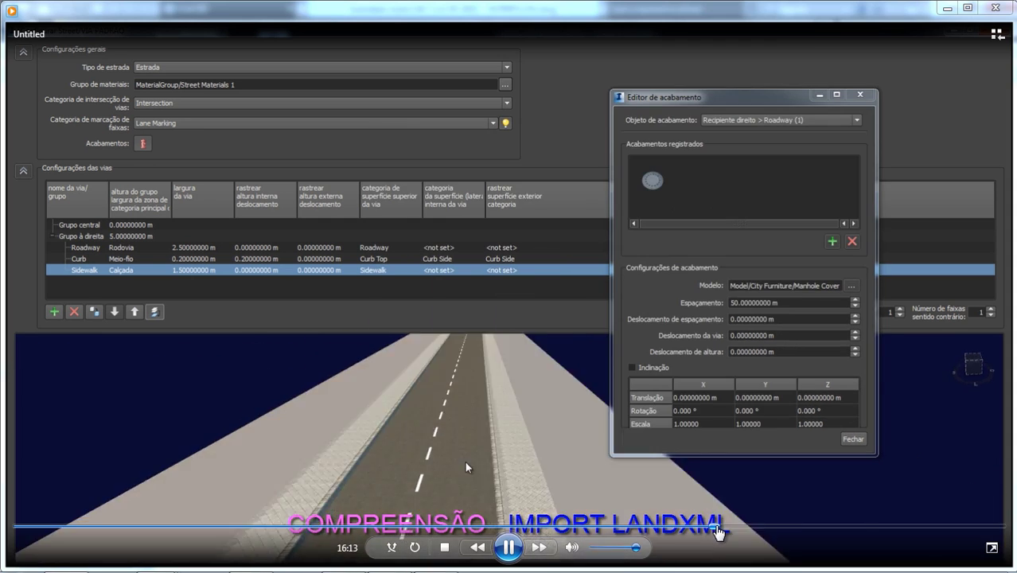
click(718, 527)
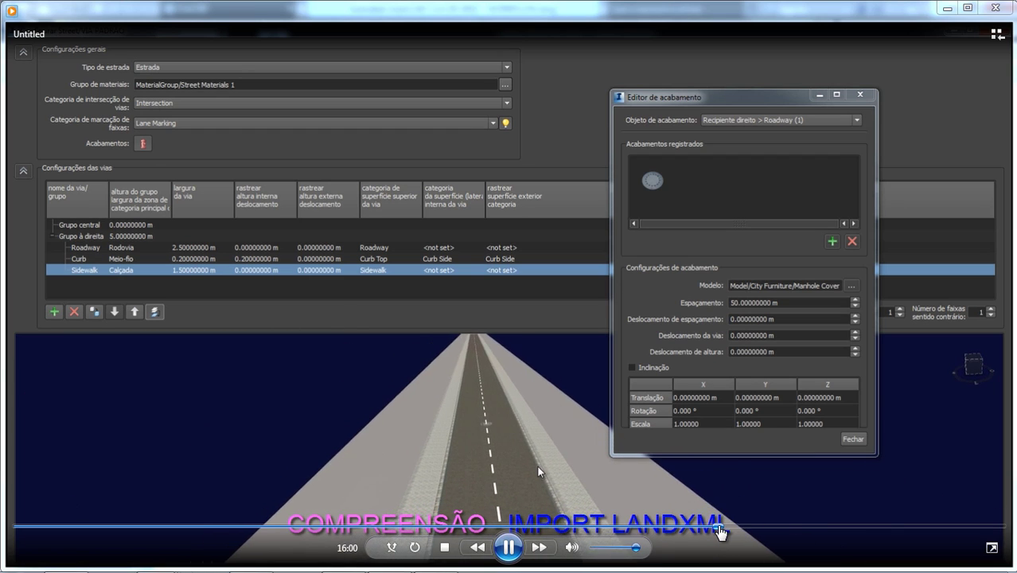
click(722, 532)
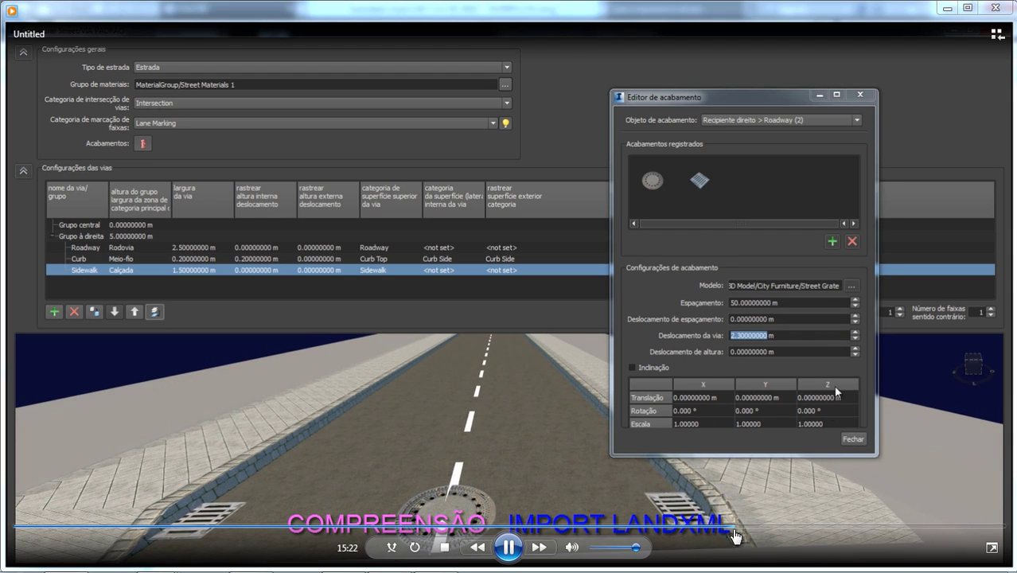
- Advance the recorded video to the part that adds and adjusts the street lamp decoration of the VIA PADRÃO road
click(733, 528)
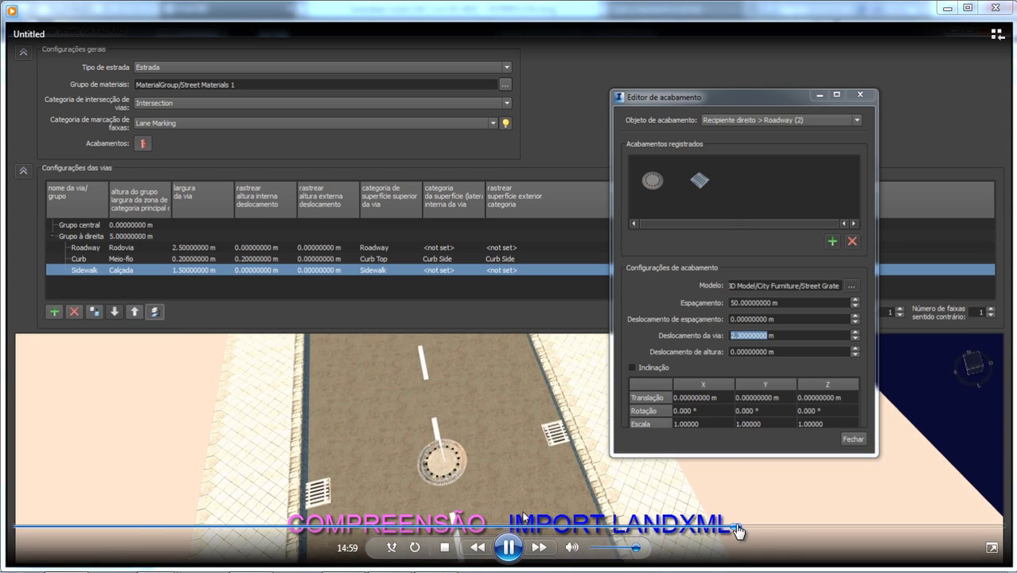
click(736, 531)
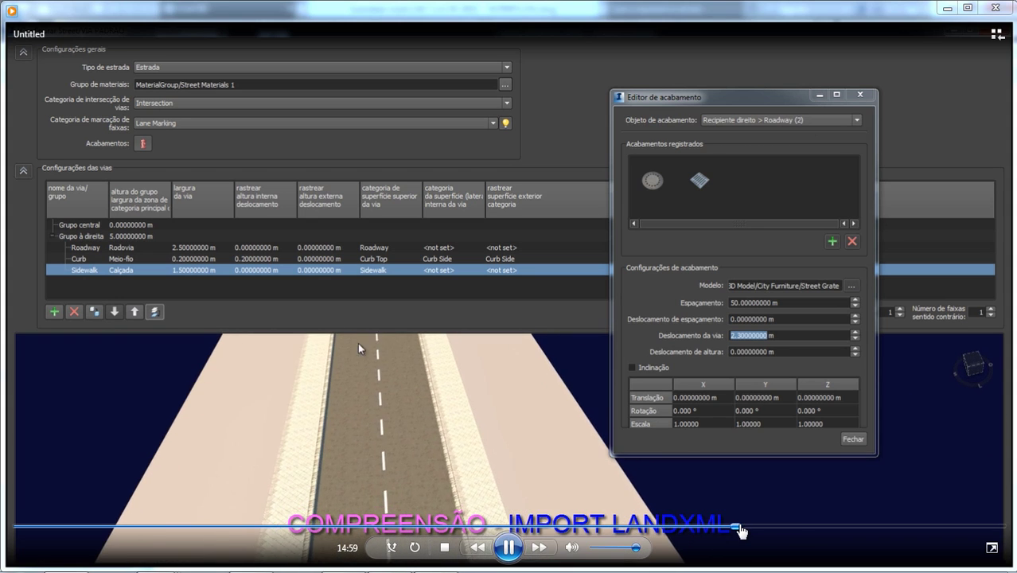
click(739, 530)
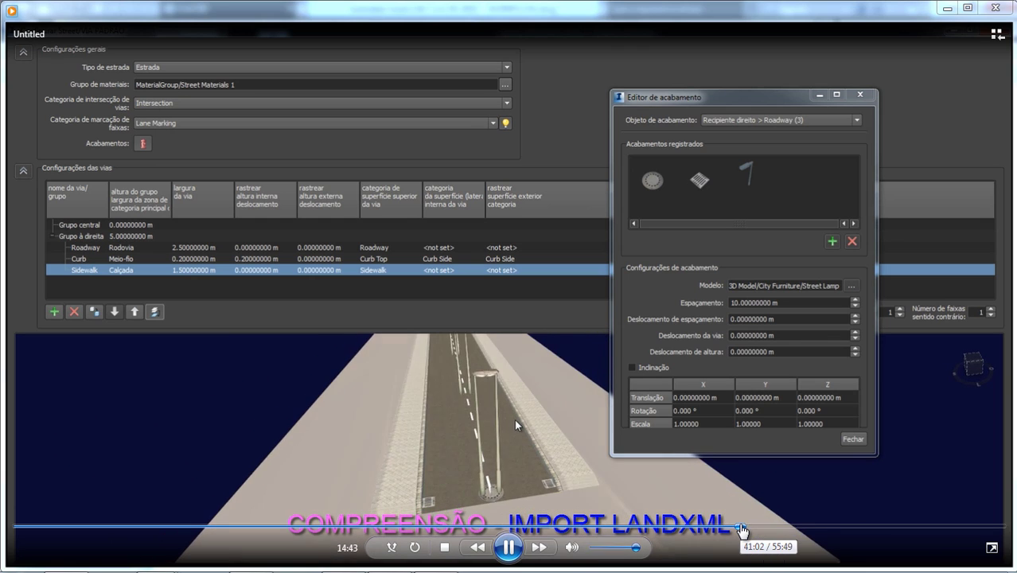
click(739, 530)
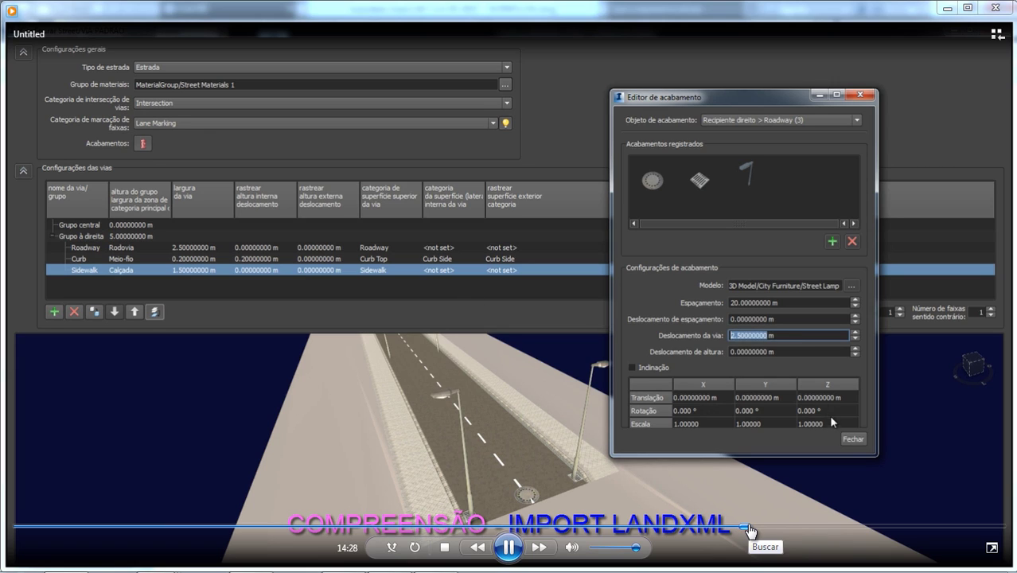
click(749, 526)
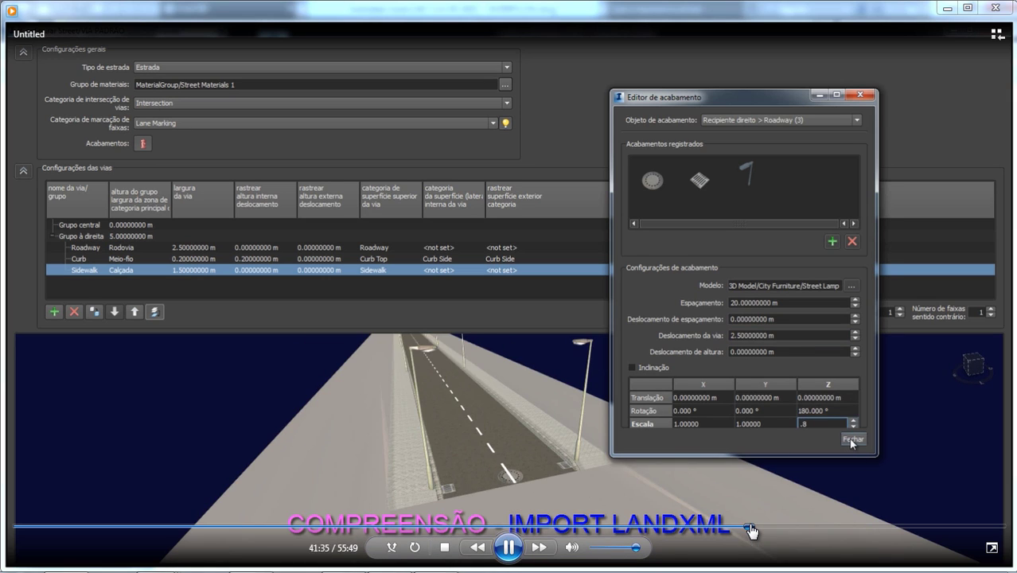
- Skip the recorded video past the finished VIA PADRÃO style to the configuration of the VIA PARA VAGAS street style
click(749, 527)
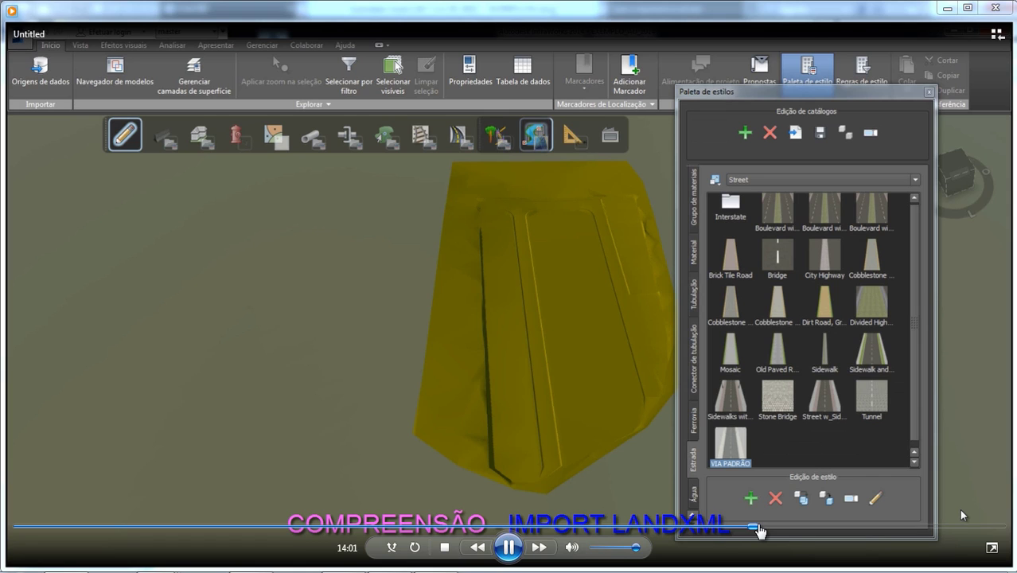
click(758, 527)
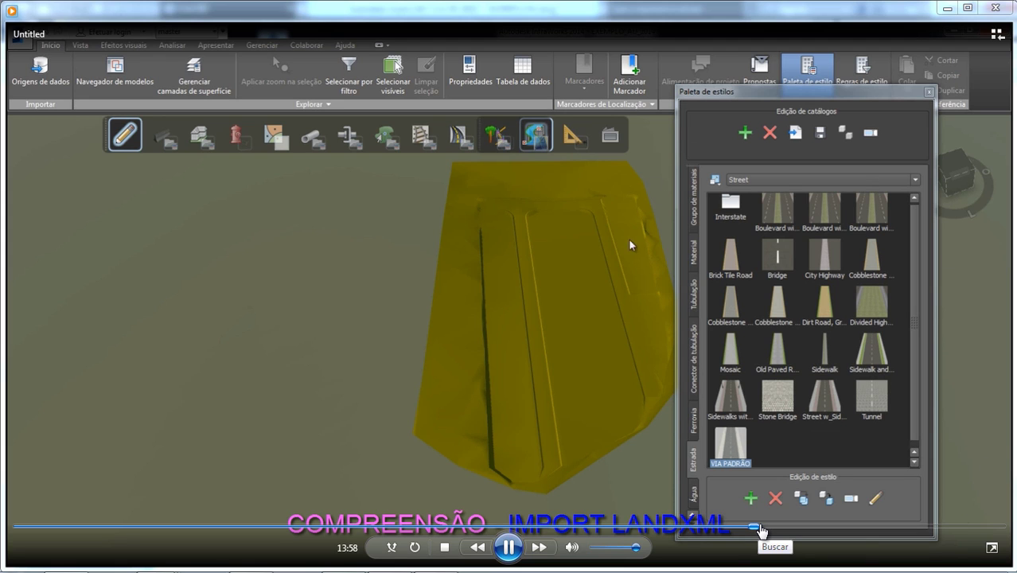
click(759, 528)
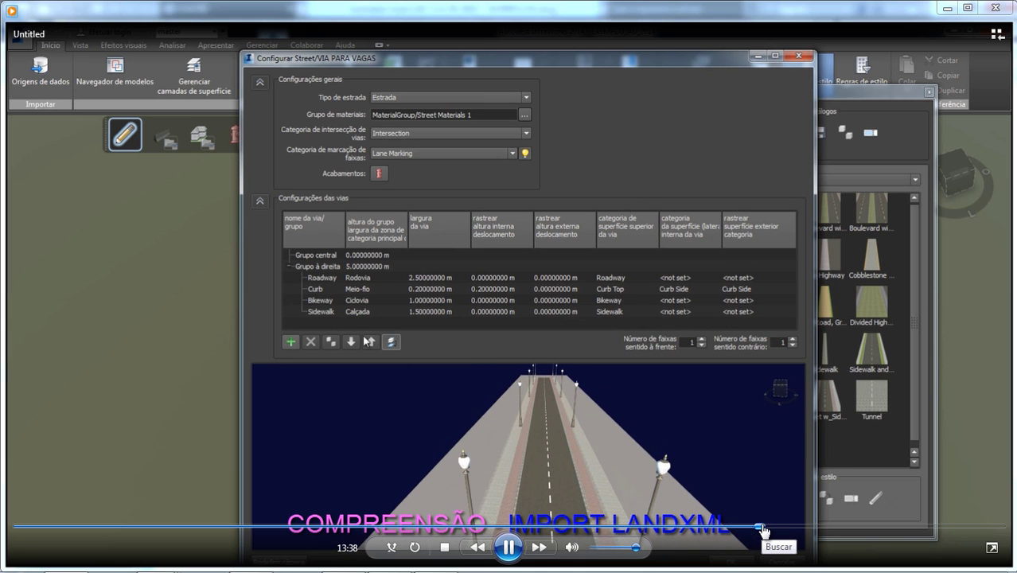
- Advance the recorded video through the VIA PARA VAGAS street configuration and manhole cover decoration to the return to the style palette
click(760, 528)
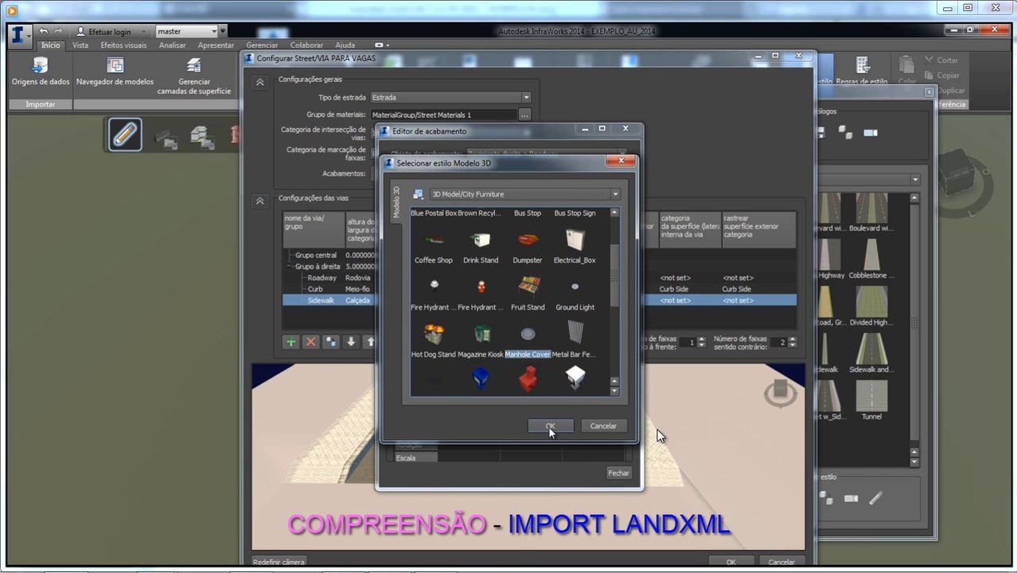
click(773, 525)
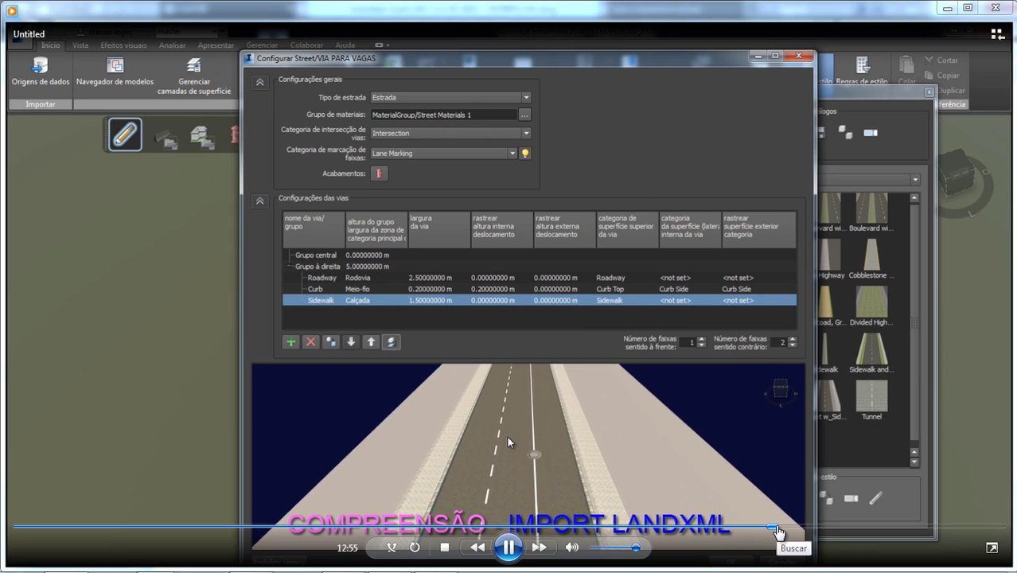
click(780, 526)
click(783, 527)
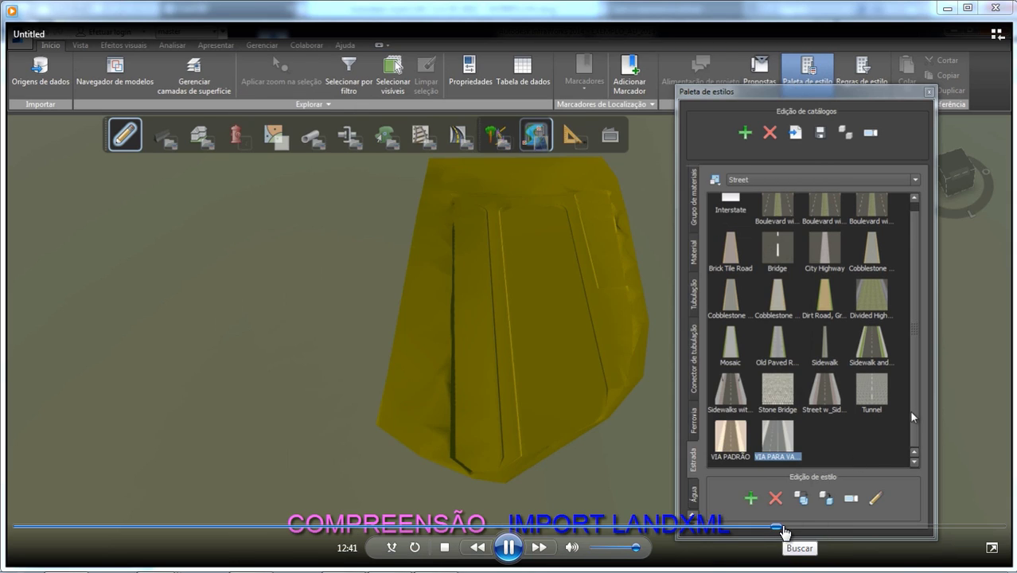
- Advance the recorded video to the part that duplicates a boulevard street style and names the copy AVENIDA PRINCIPAL
click(783, 527)
click(783, 527)
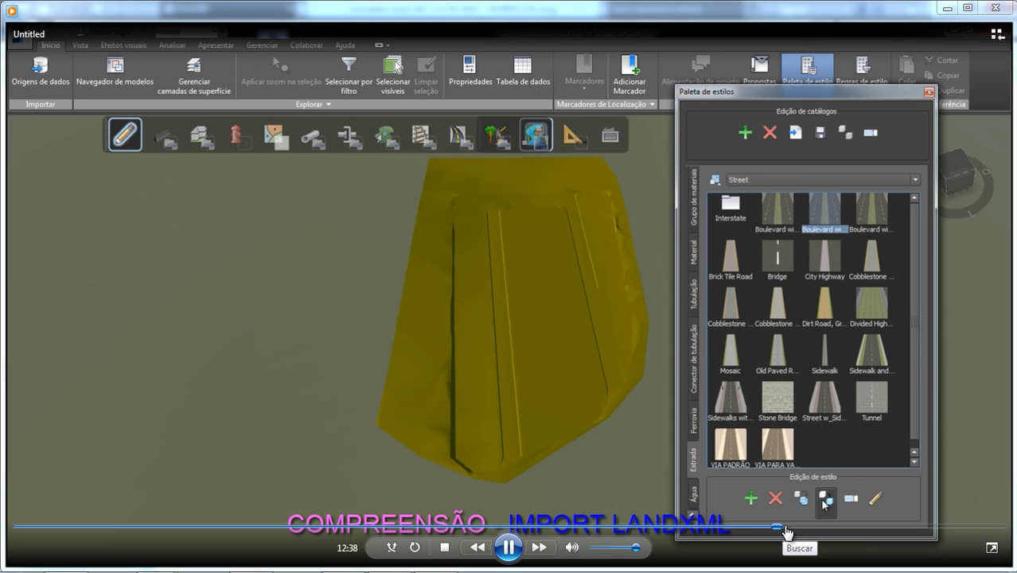
click(783, 527)
click(783, 527)
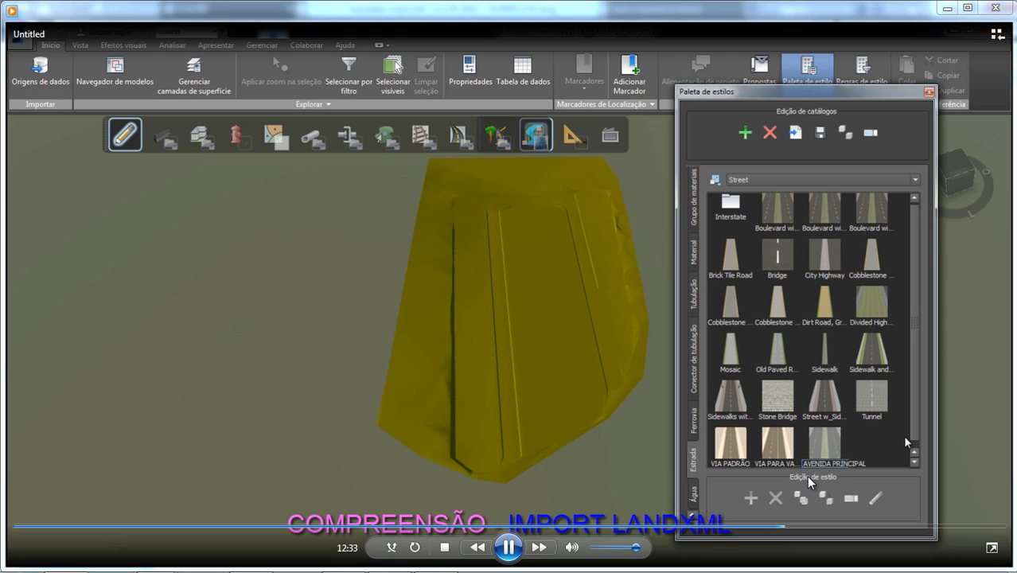
click(779, 527)
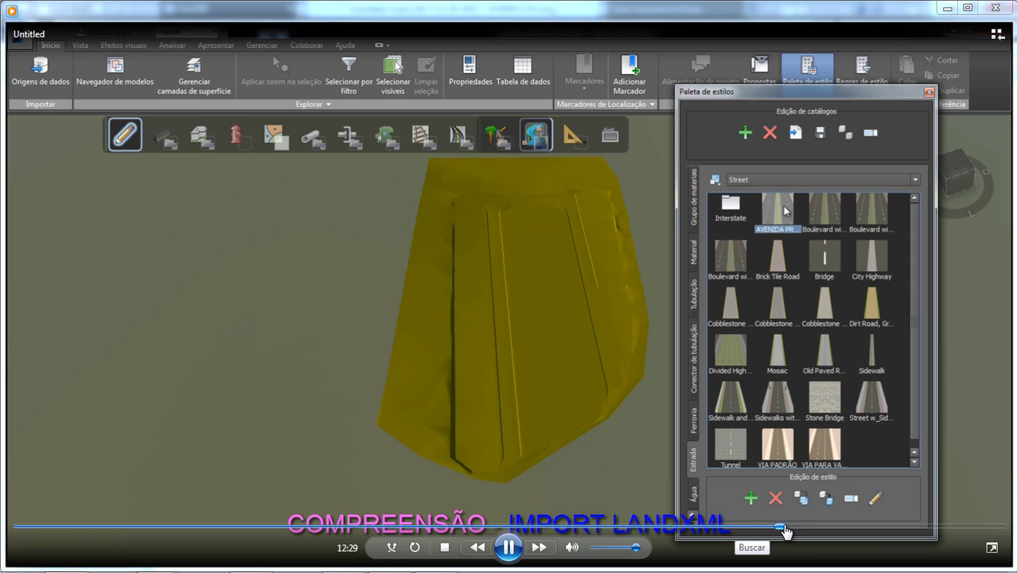
- Advance the recorded video through the AVENIDA PRINCIPAL street configuration to the placement and rotation of its street lamp decoration
click(784, 527)
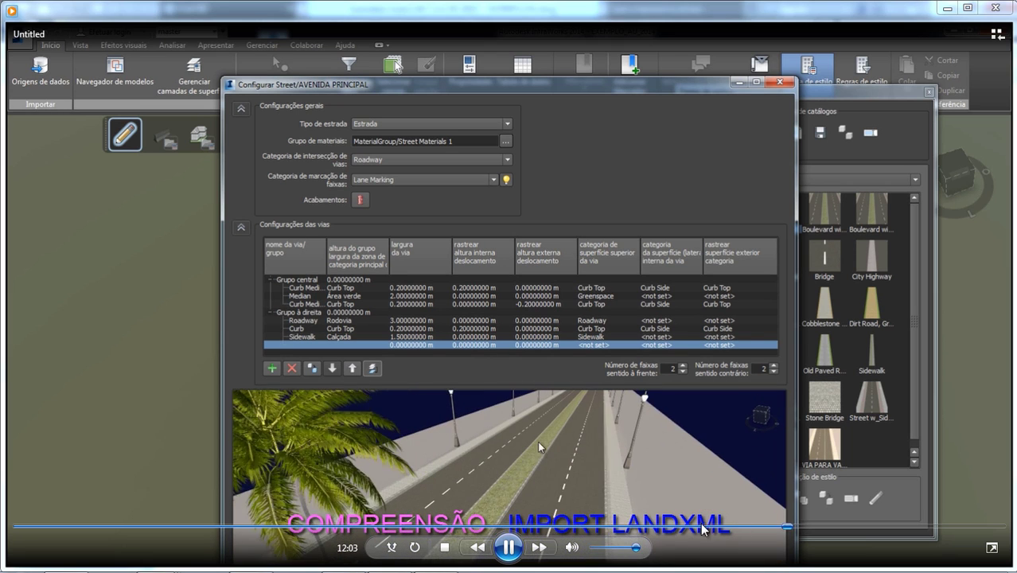
click(792, 527)
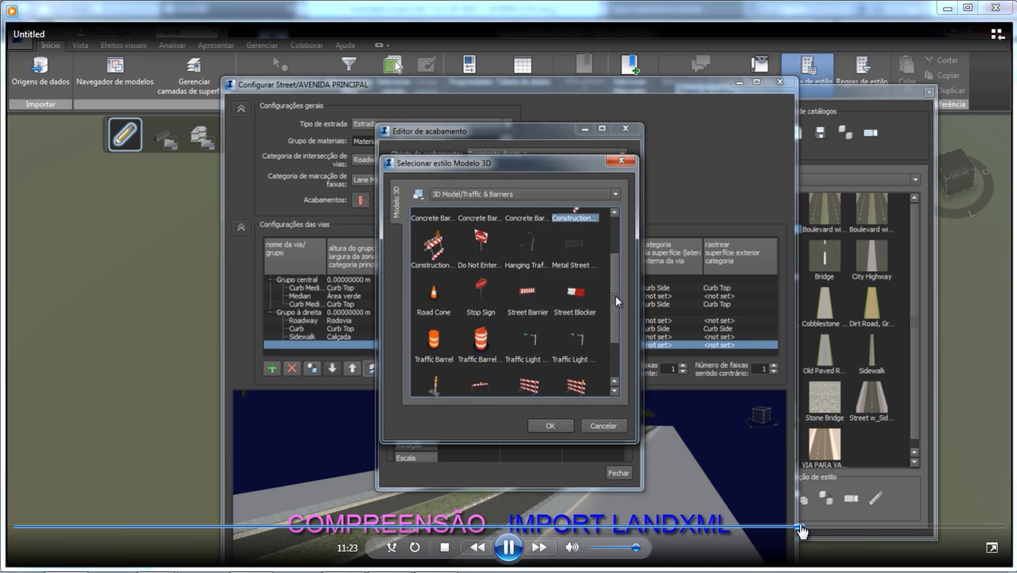
click(803, 526)
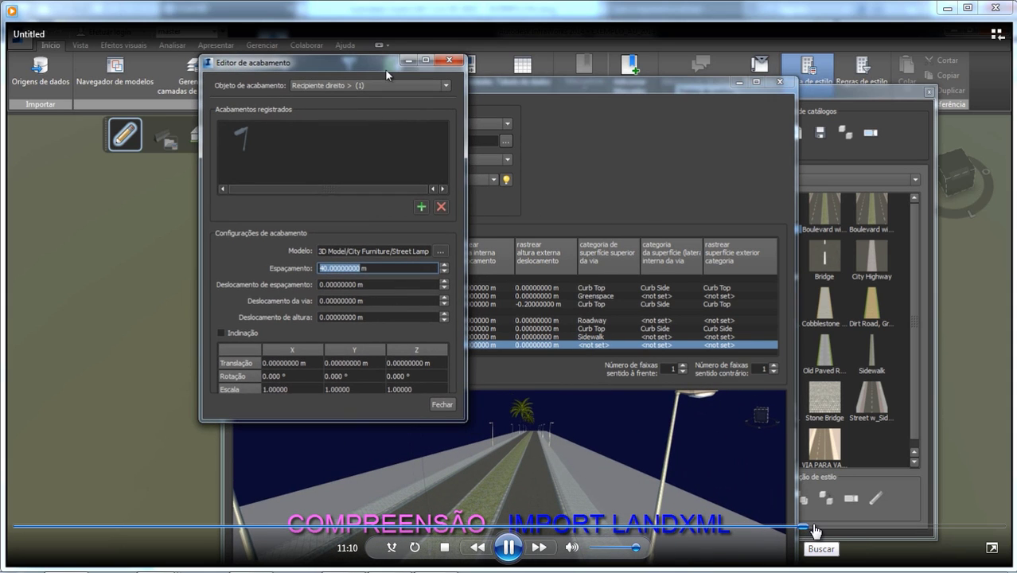
click(815, 527)
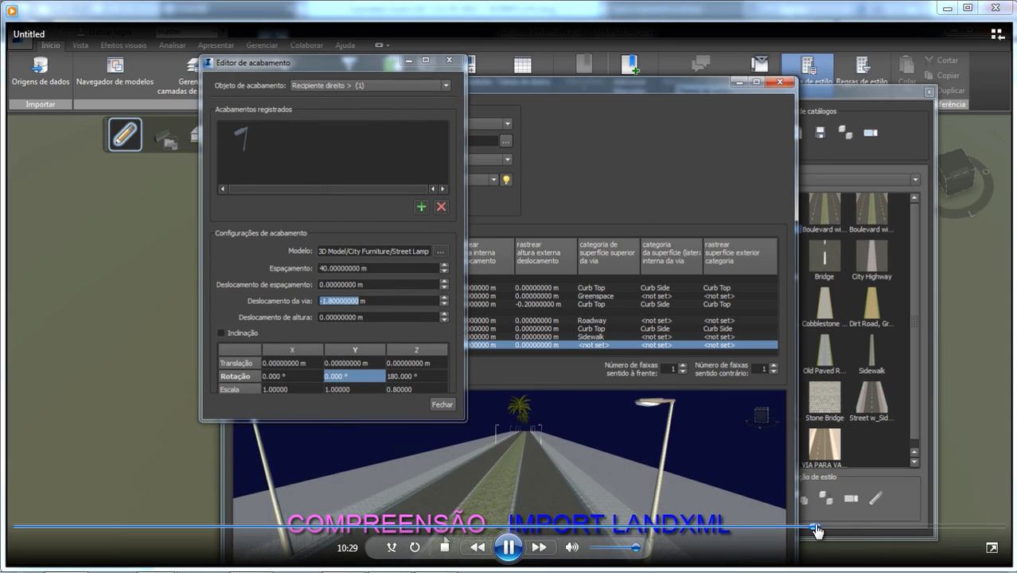
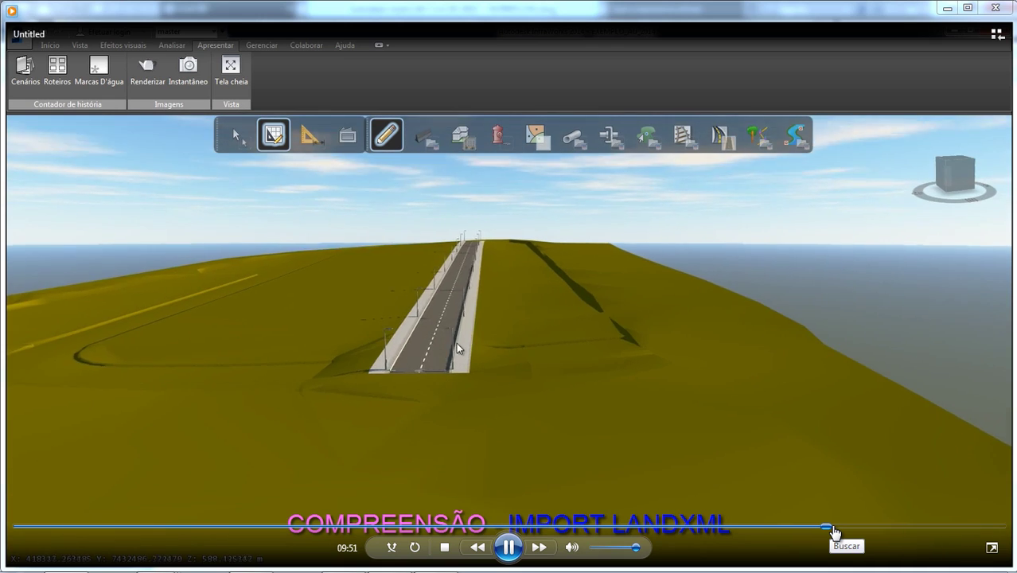
- Skip the recorded video through the drawing of the styled roads on the terrain, up to the road with the parking widening
click(832, 528)
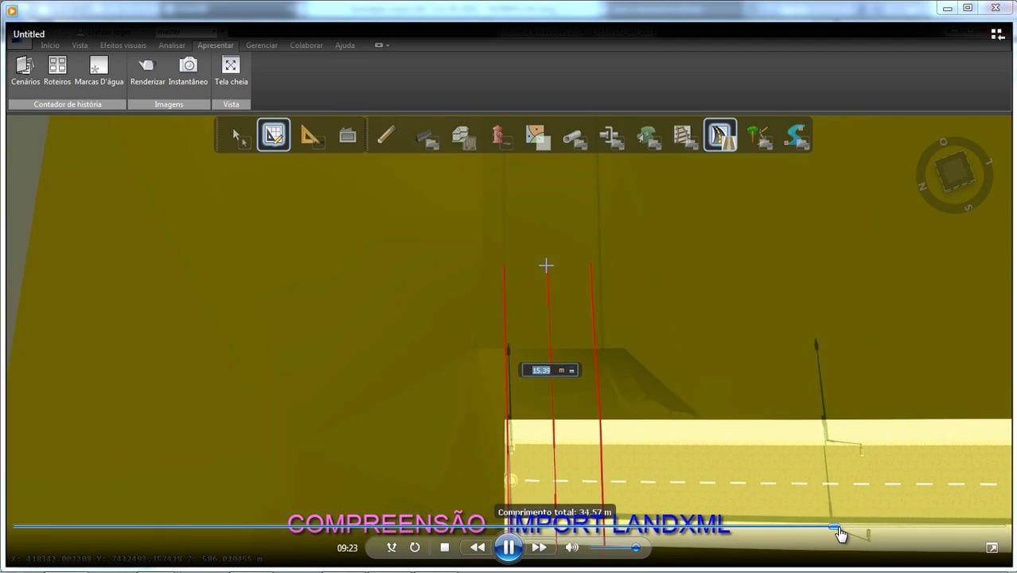
click(839, 527)
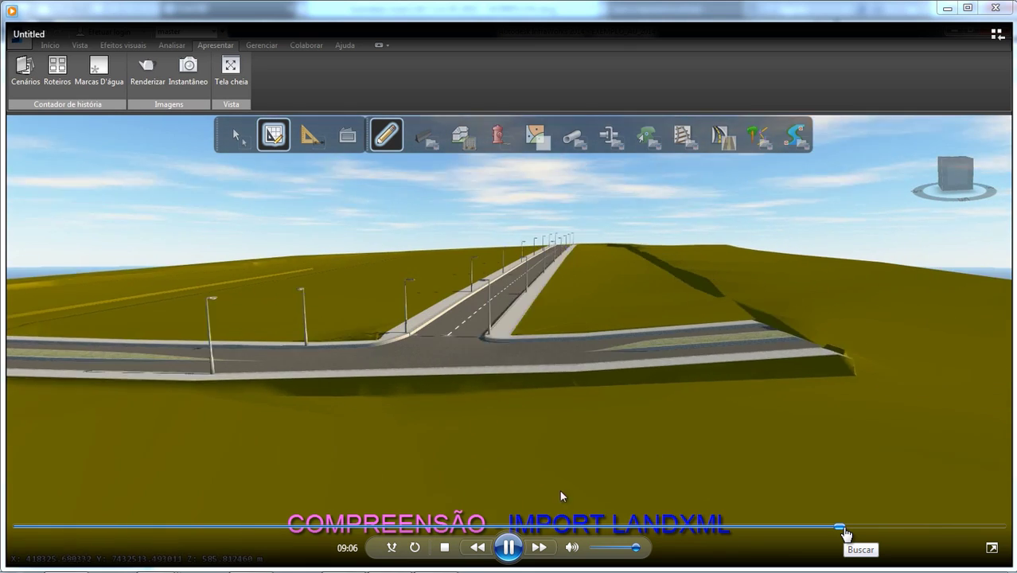
click(845, 527)
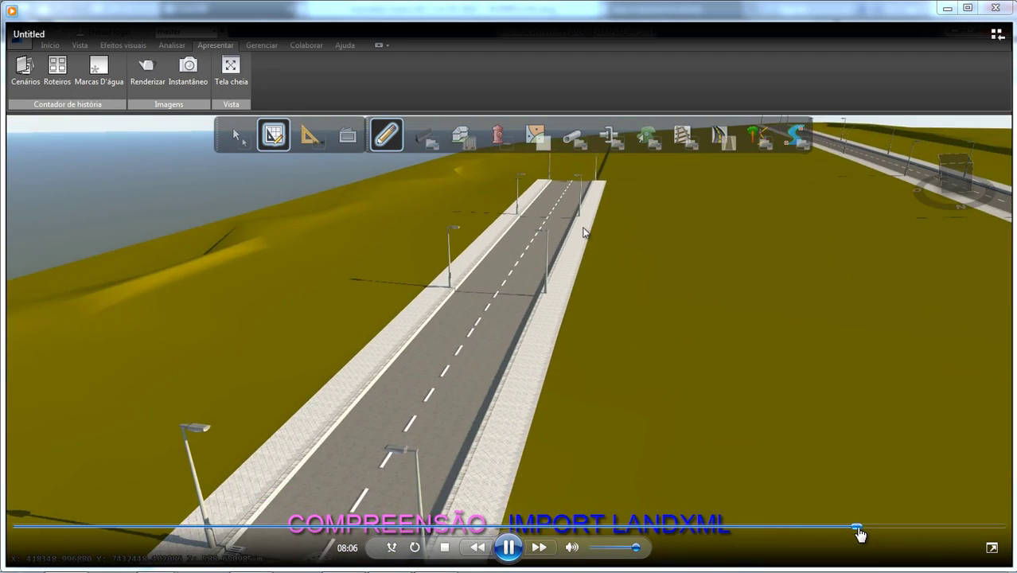
click(857, 535)
click(855, 535)
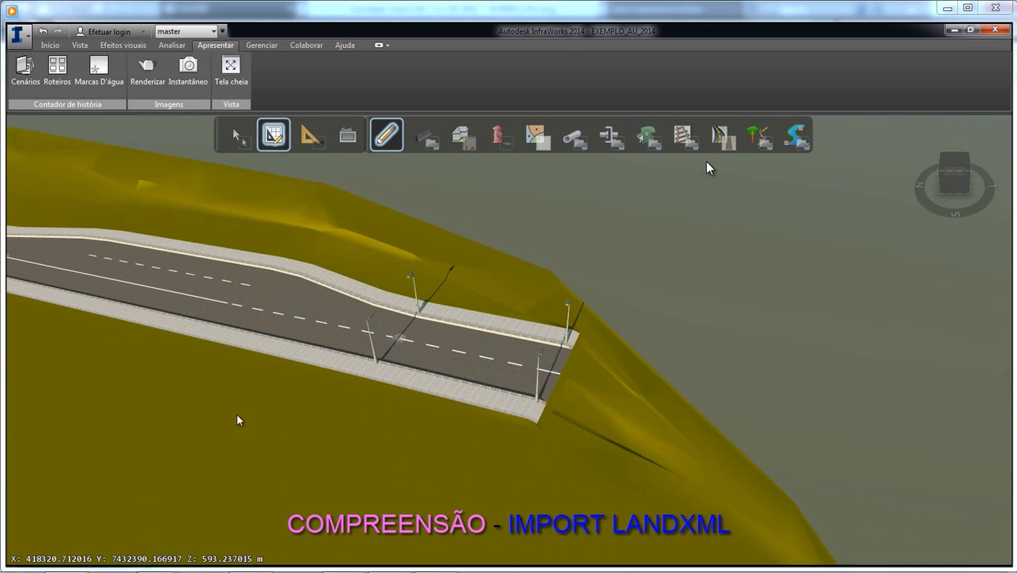
click(869, 528)
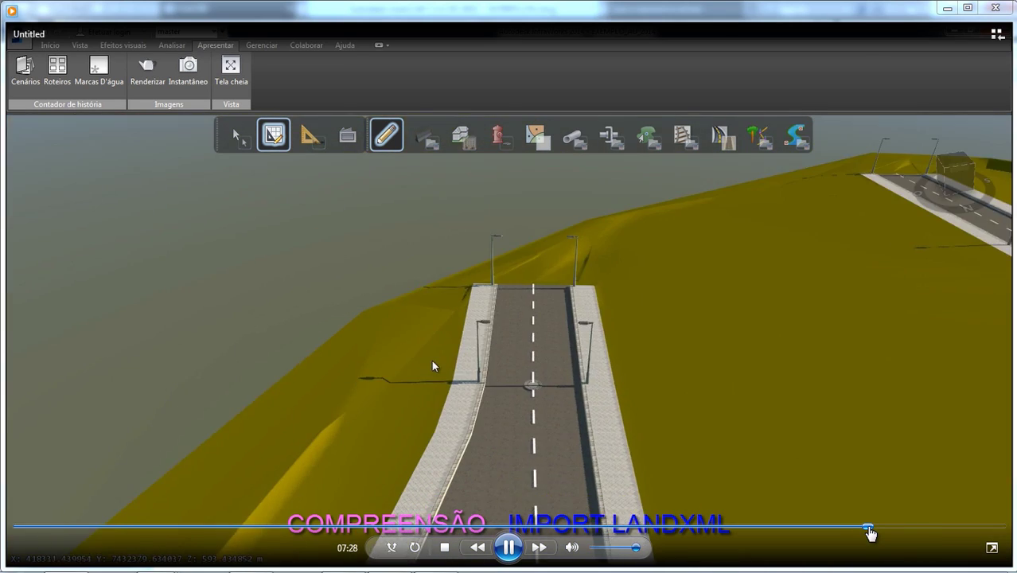
- Advance the recorded video through the land cover material selection to the grass areas drawn around the roads
click(869, 528)
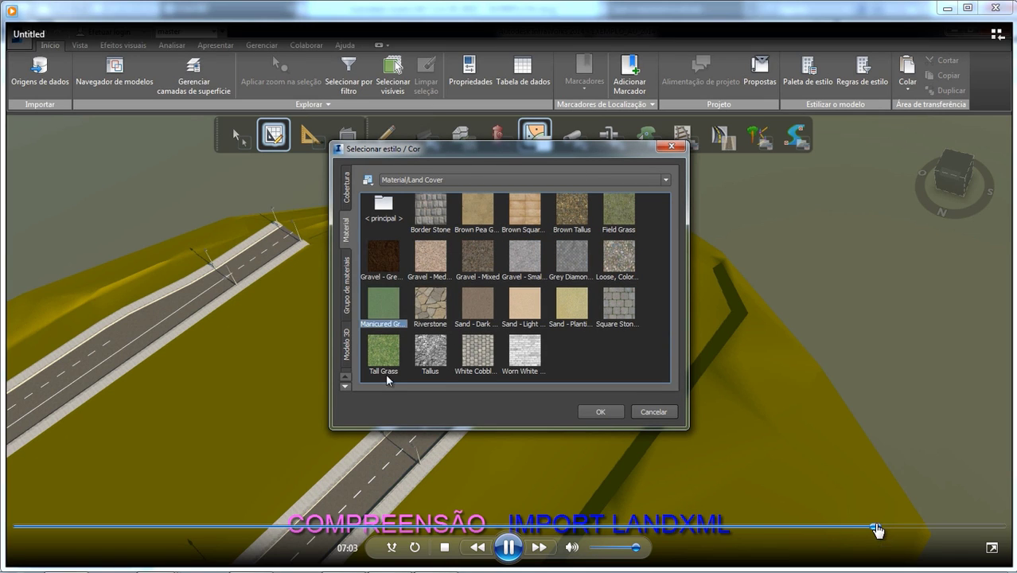
click(876, 528)
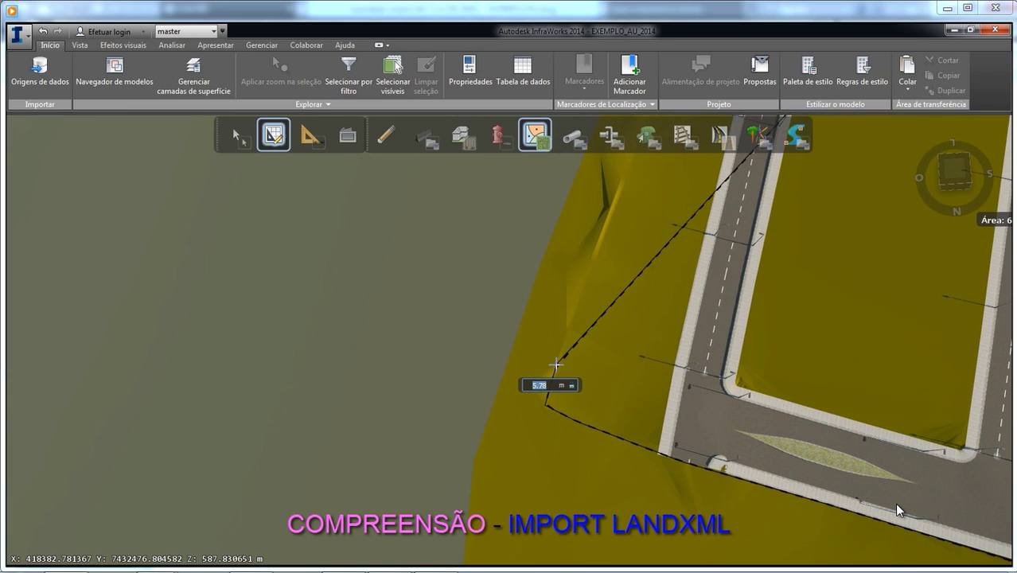
mouse_move(824, 555)
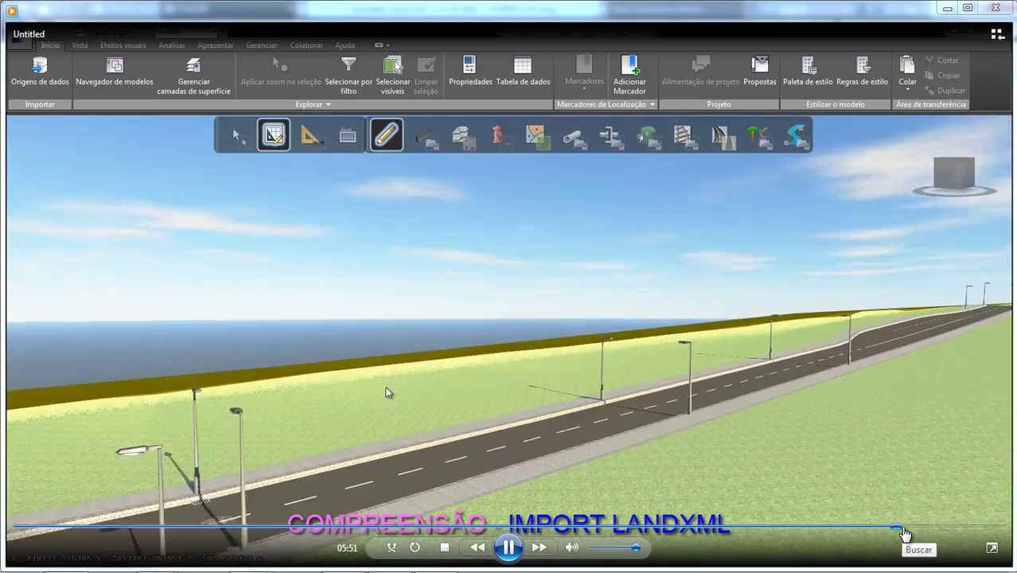
- Advance the recorded video through the drawing of the white coverage strips that divide the grass areas into lots
click(904, 529)
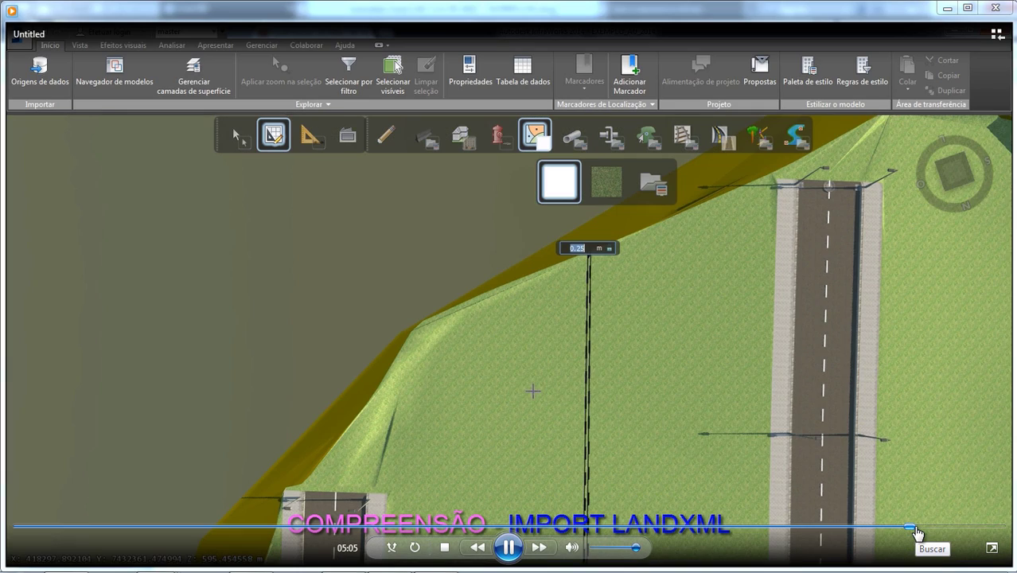
click(915, 527)
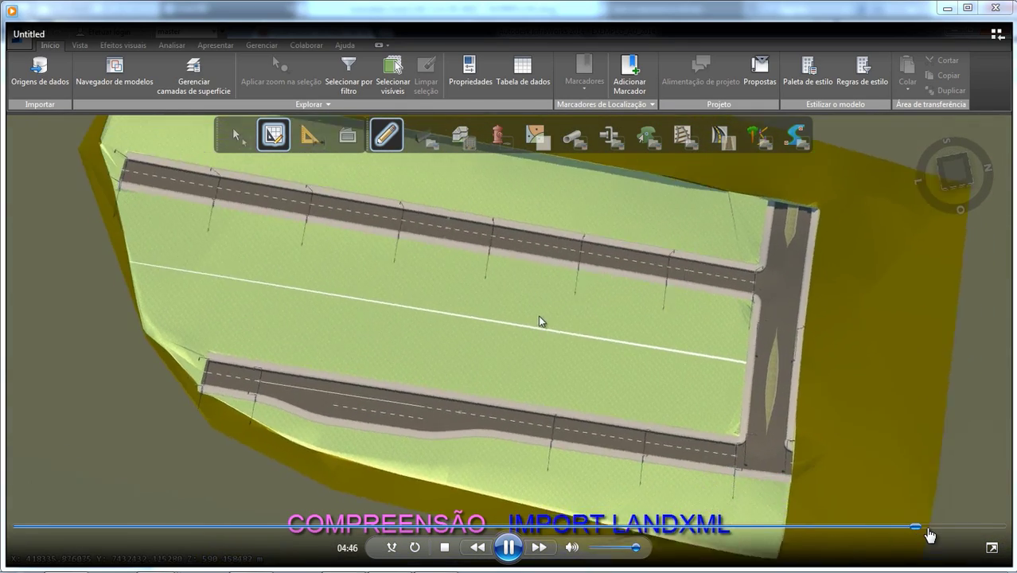
click(921, 526)
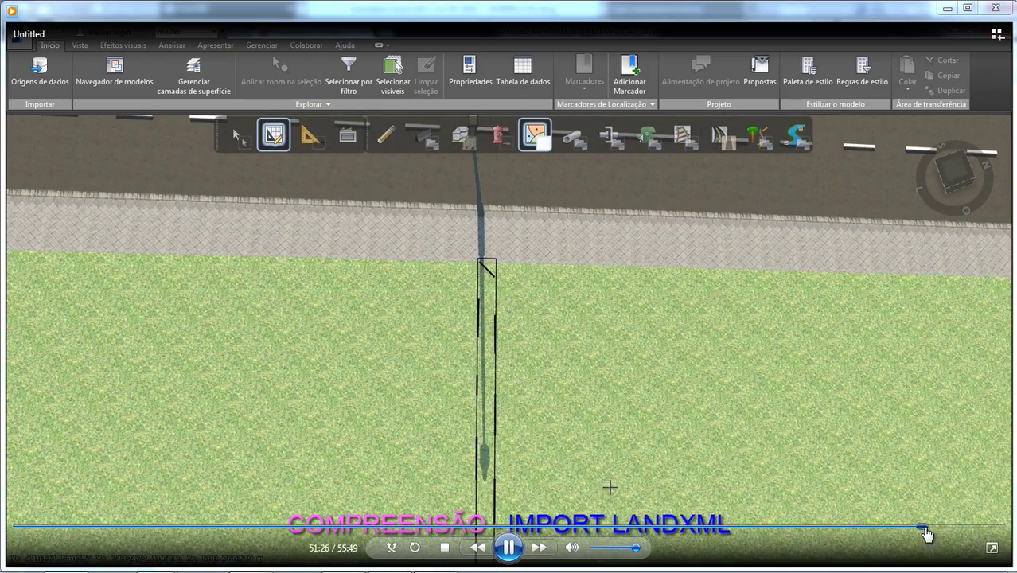
click(927, 527)
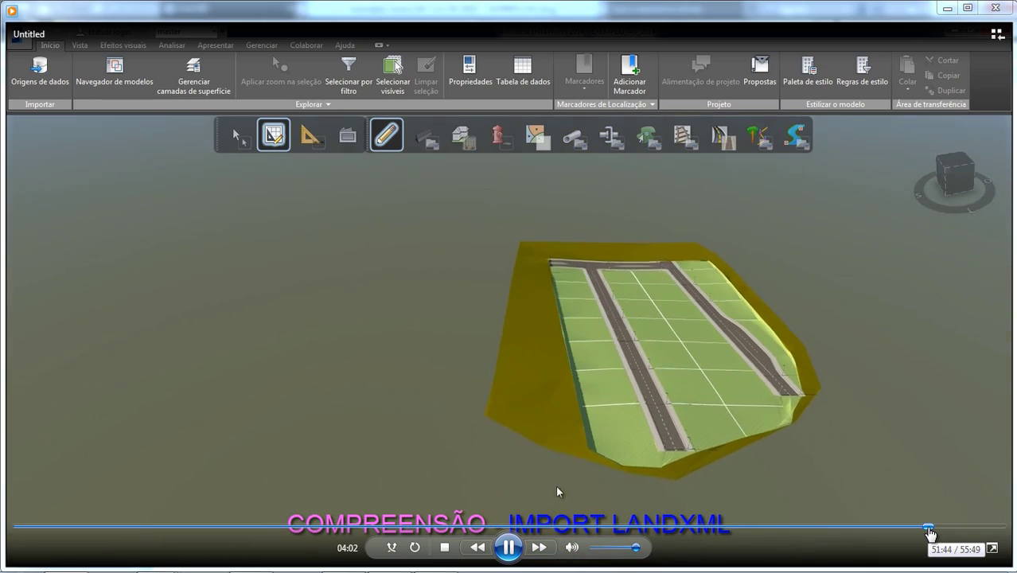
- Advance the recorded video through the selection of a BMW 7 Series vehicle model and its placement and height adjustment on the road
click(933, 527)
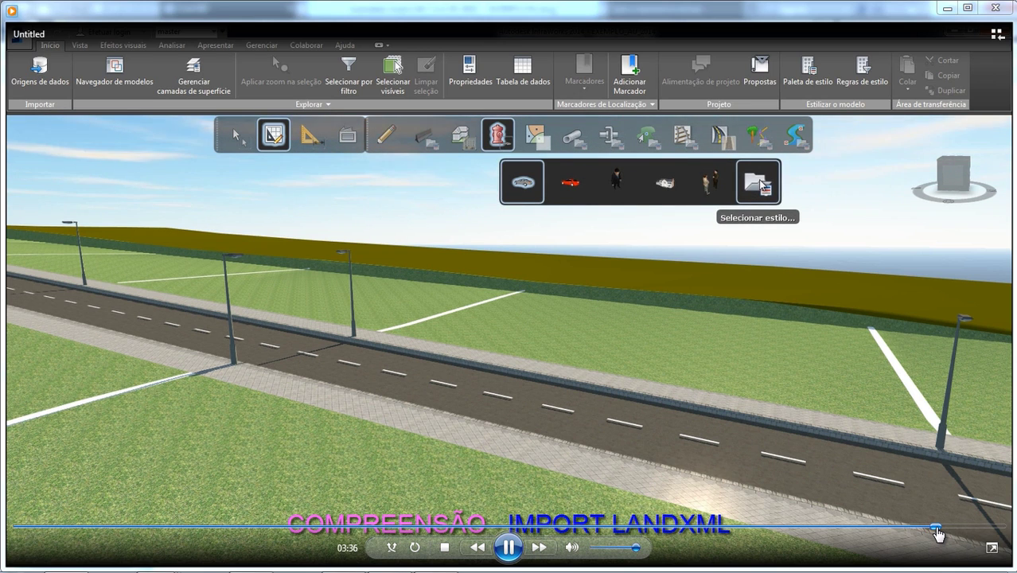
click(936, 529)
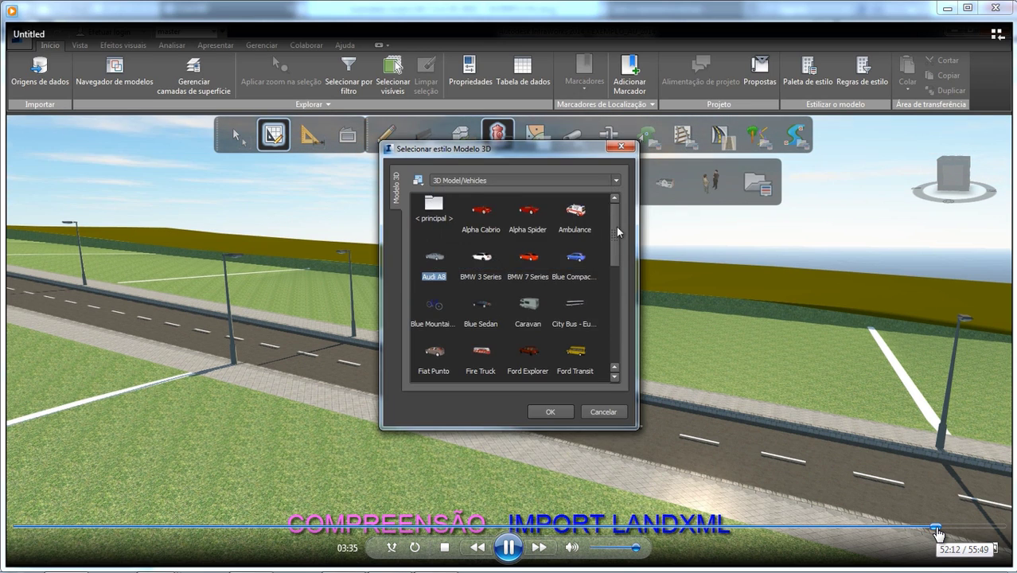
click(942, 529)
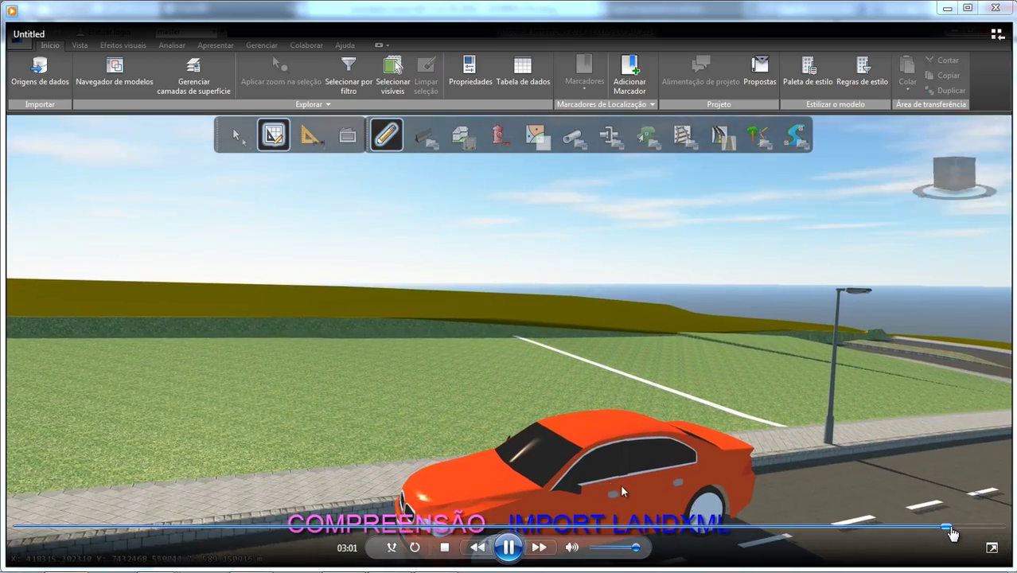
click(953, 529)
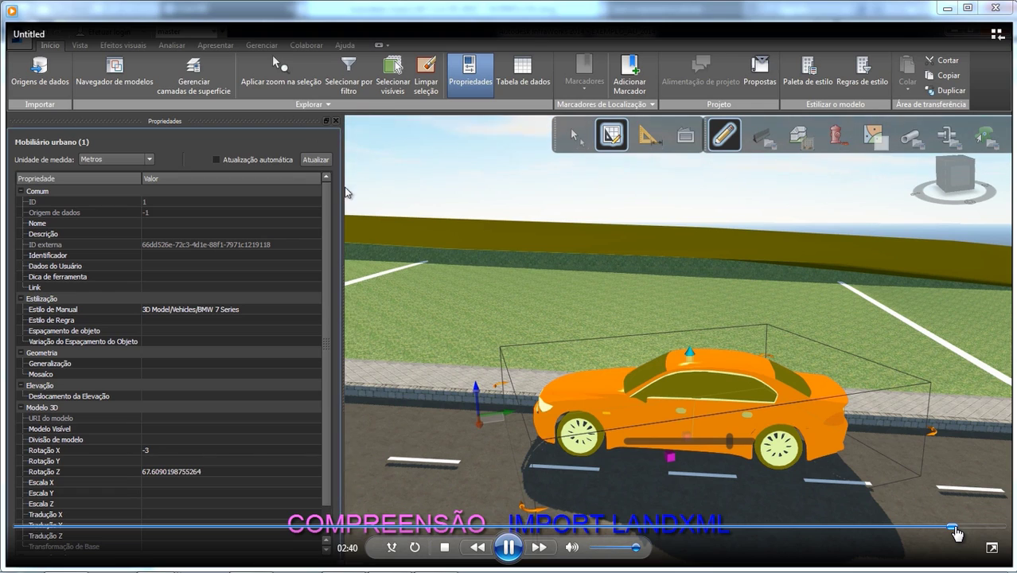
click(959, 527)
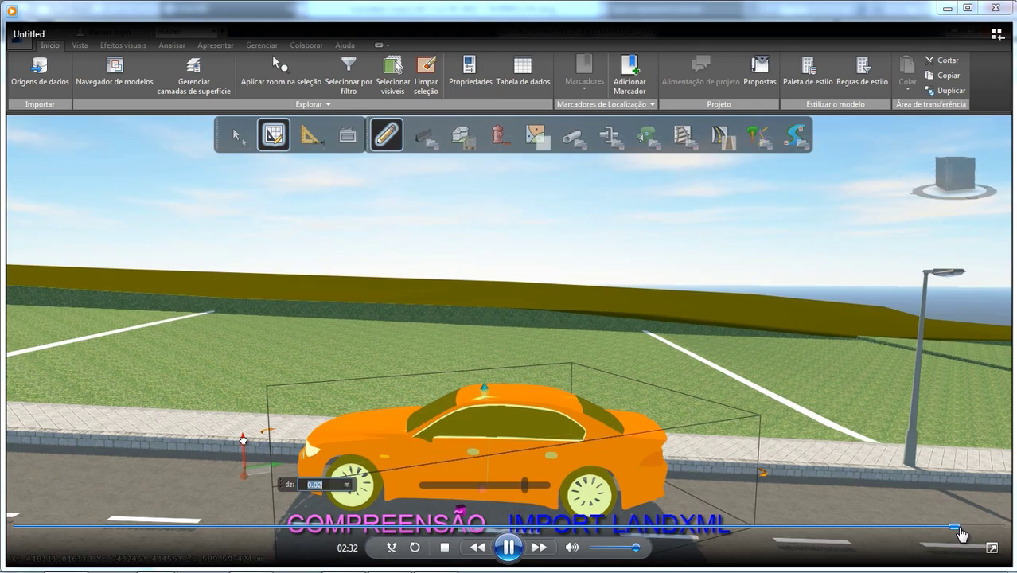
click(960, 526)
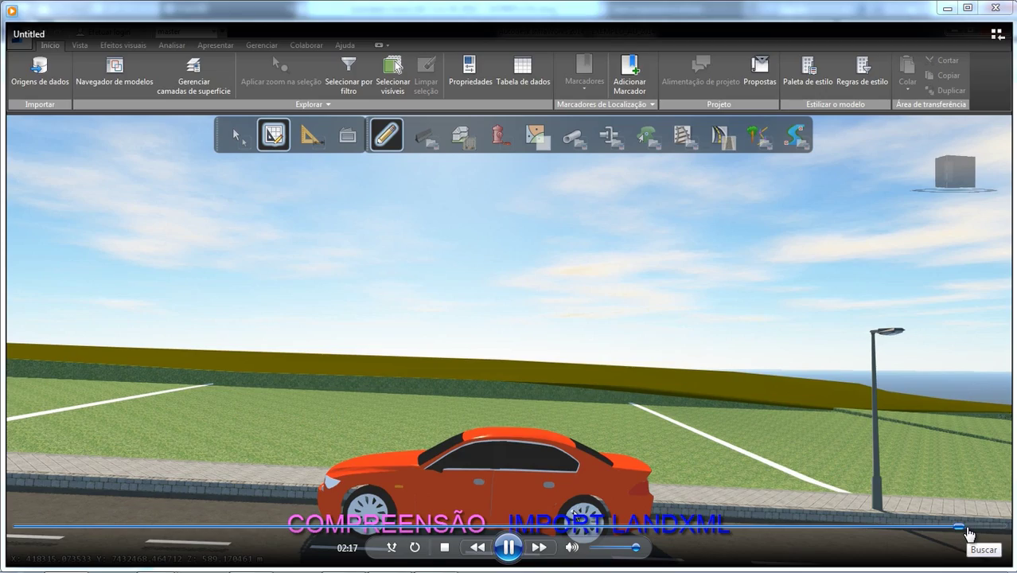
- Skip the recorded video through the placement of the white car and the people to the final model overview and the video's end
click(967, 527)
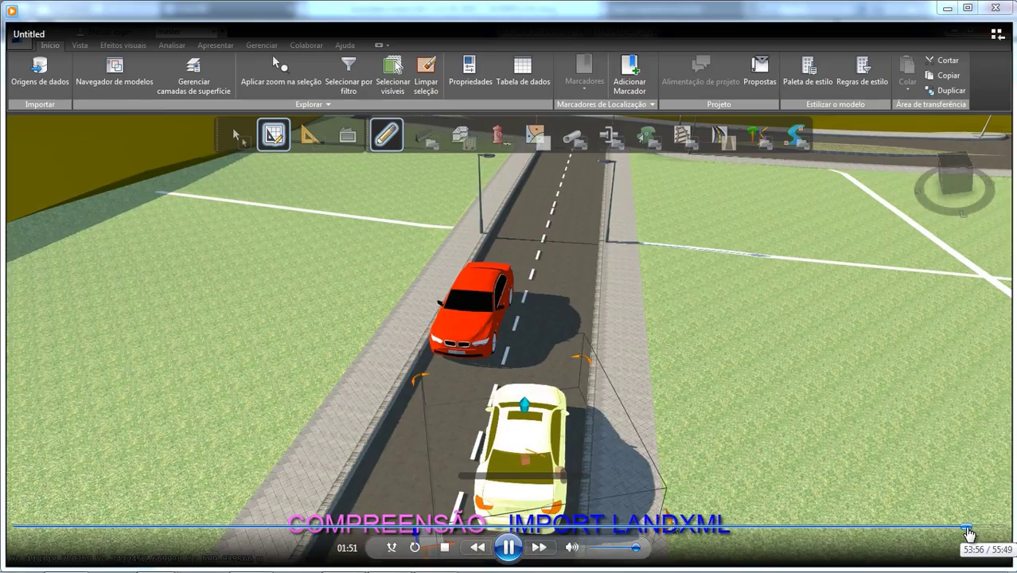
click(971, 527)
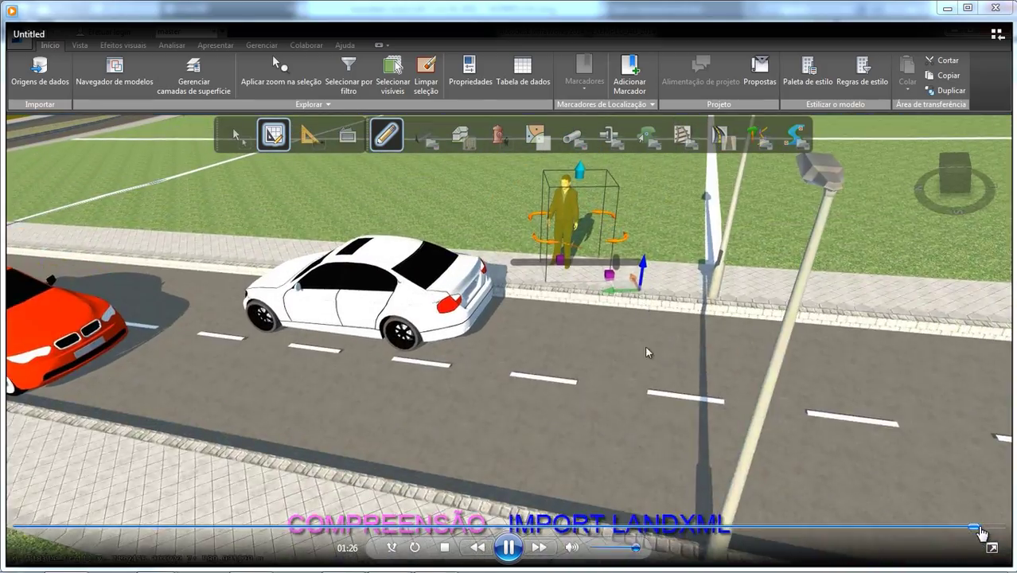
click(980, 528)
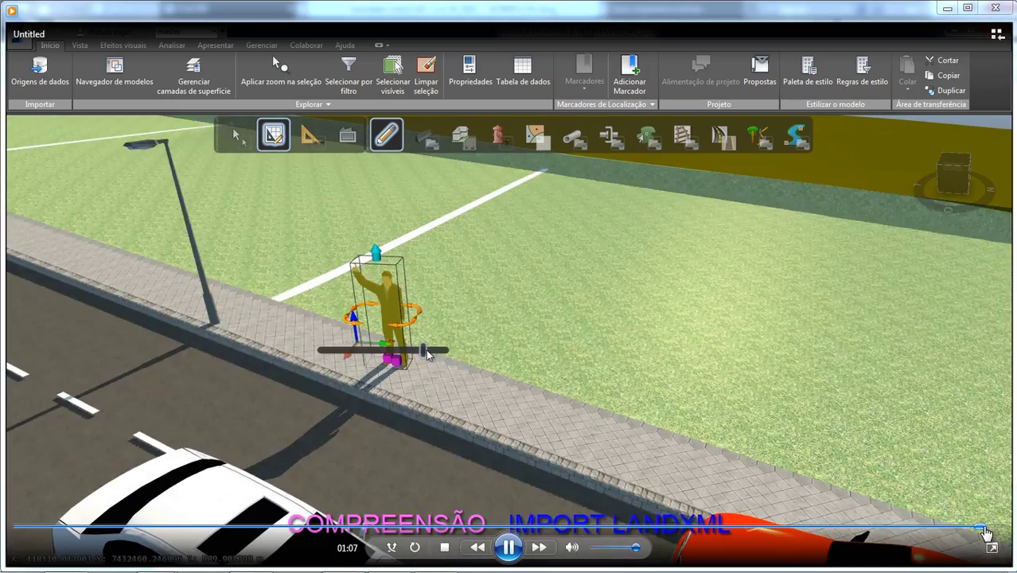
click(986, 529)
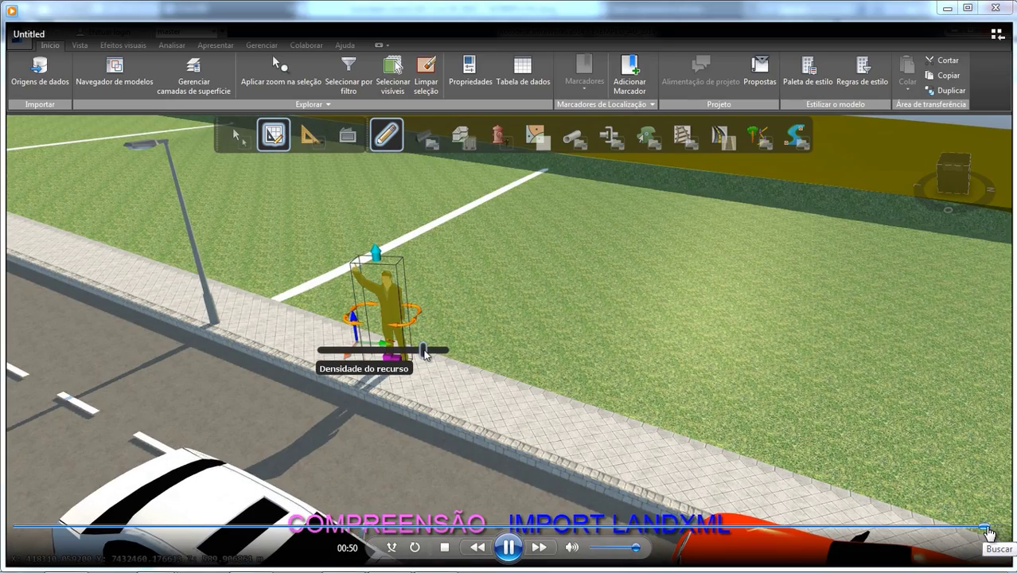
click(988, 528)
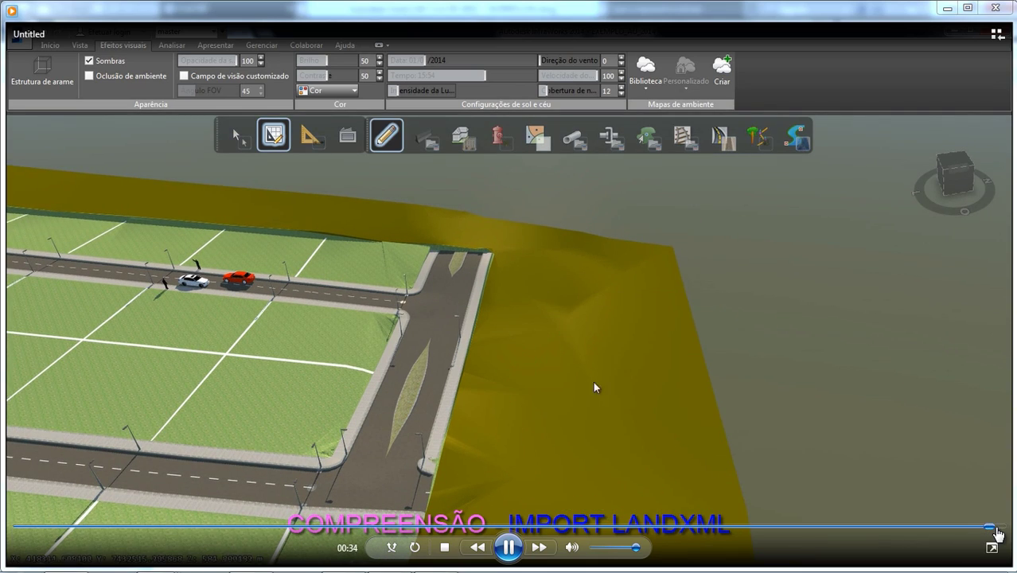
click(996, 528)
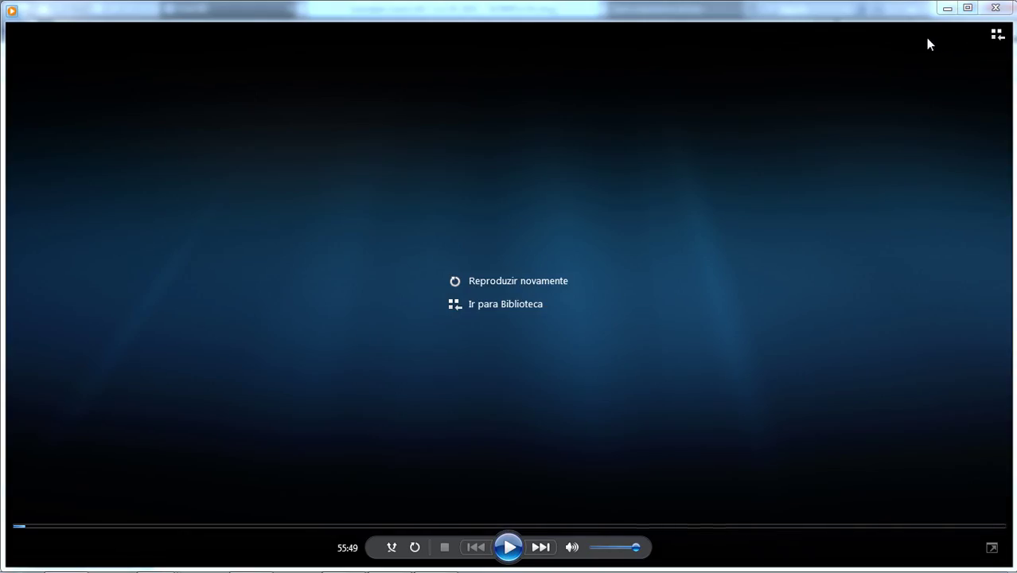
- Switch from the finished video in Windows Media Player to the AUTP_31 presentation in PowerPoint
key(alt+Tab)
key(alt+Tab)
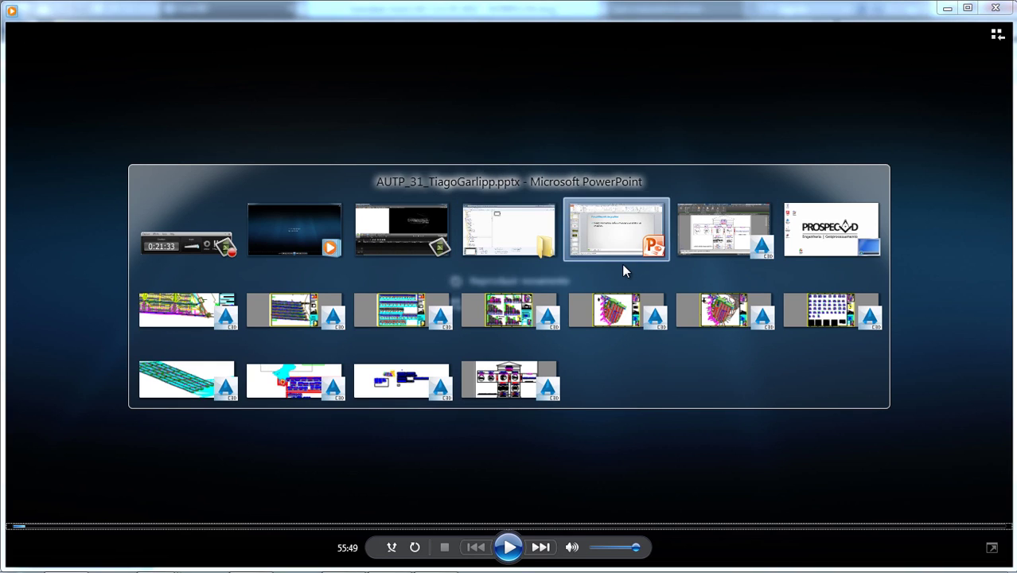
key(alt+Tab)
key(alt+Tab)
key(alt+Tab)
key(alt+Tab)
key(alt+Tab)
key(alt+Tab)
key(alt+Tab)
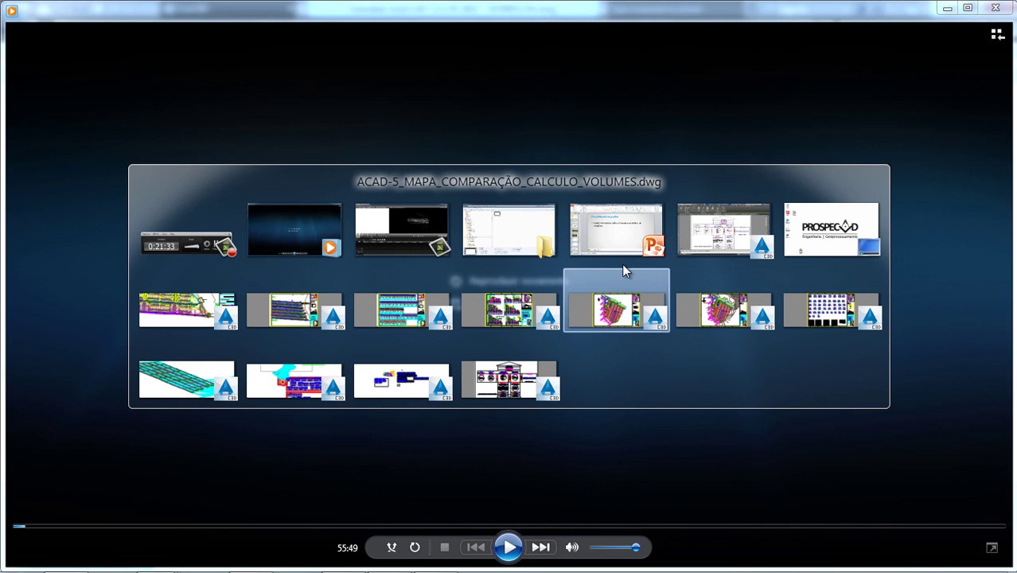
key(alt+Tab)
key(alt+Tab)
key(alt+Tab)
key(alt+Tab)
key(alt+Tab)
key(alt+Tab)
key(alt+Tab)
key(alt+Tab)
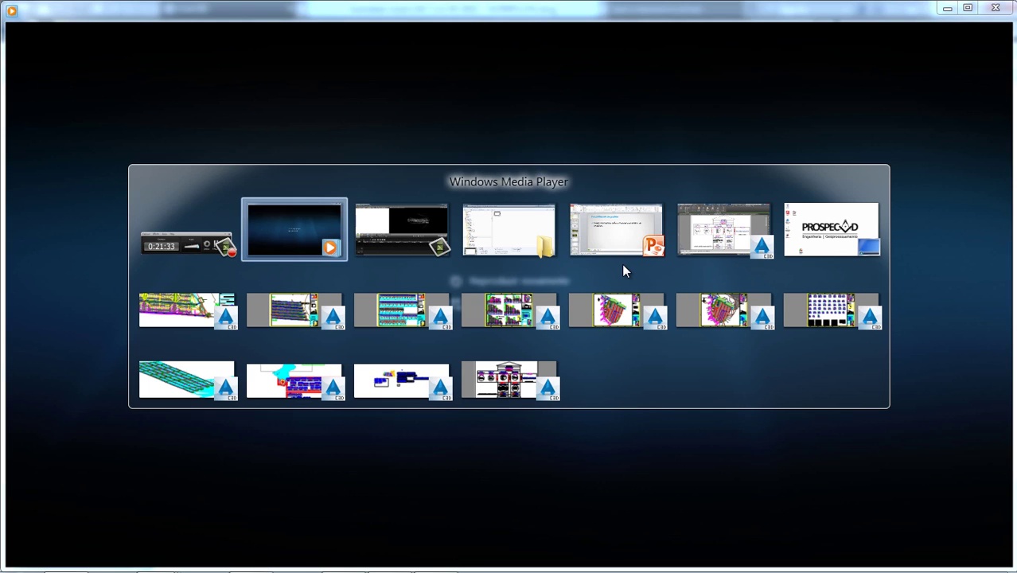
key(alt+Tab)
key(alt+Tab)
key(alt+Tab)
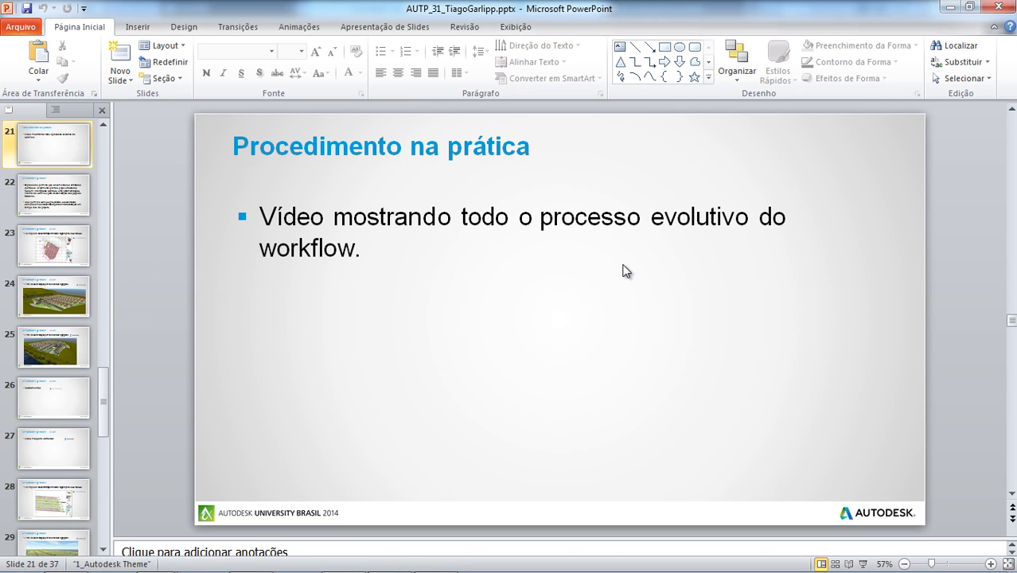
key(alt+Tab)
key(alt+Tab)
key(alt+Tab)
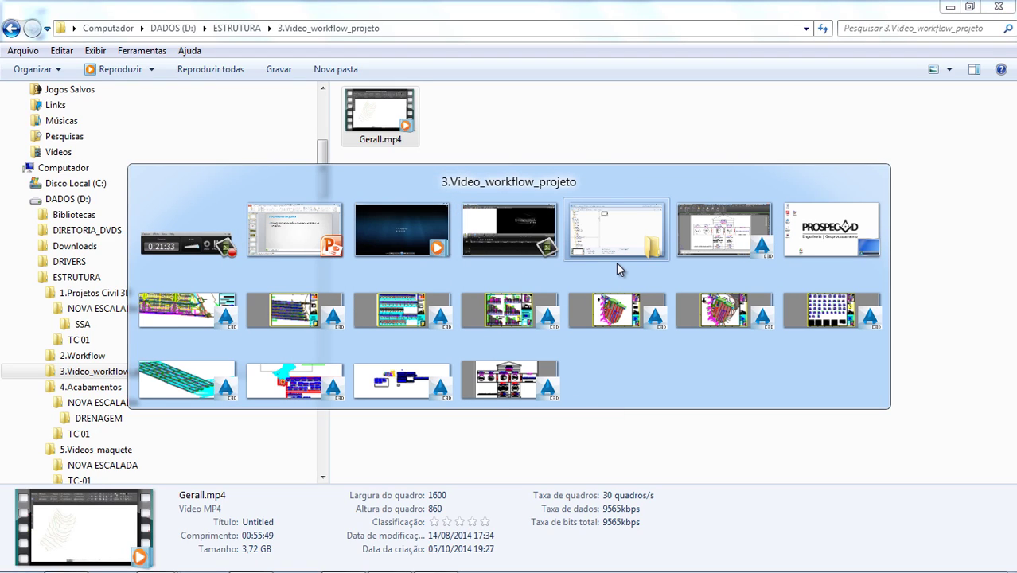
key(alt+Tab)
key(alt+Tab)
key(alt+Tab)
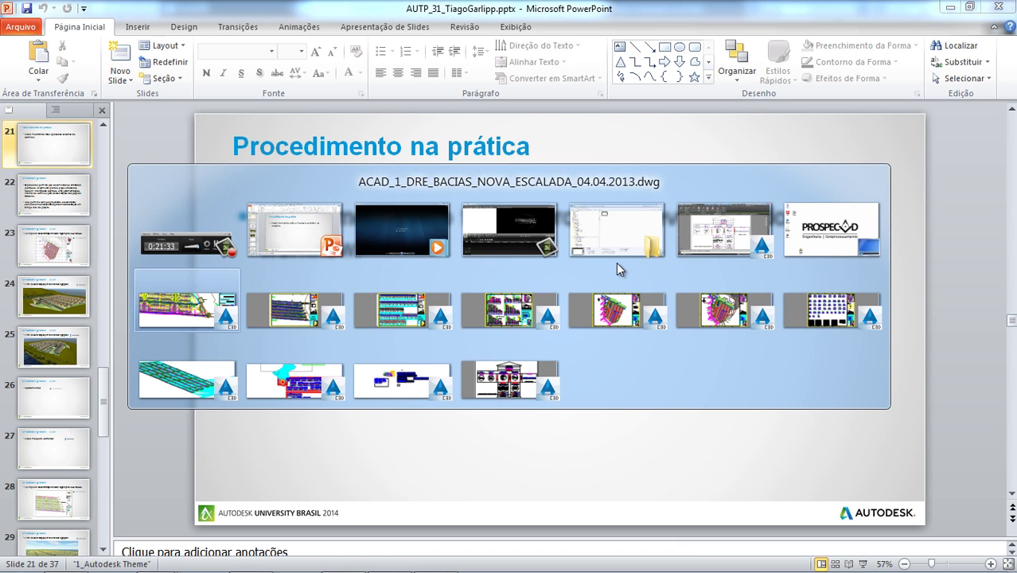
key(alt+Tab)
key(alt+Tab)
key(alt+Tab)
key(alt+Tab)
key(alt+Tab)
key(alt+Tab)
key(alt+Tab)
key(alt+Tab)
key(alt+Tab)
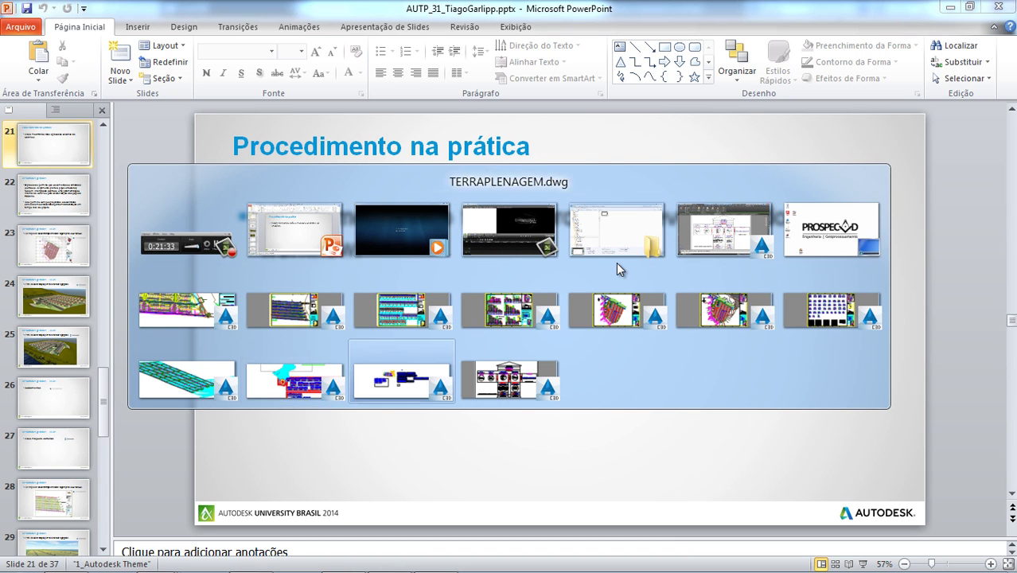
key(alt+Tab)
key(alt+Tab)
key(alt+Tab)
key(alt+Tab)
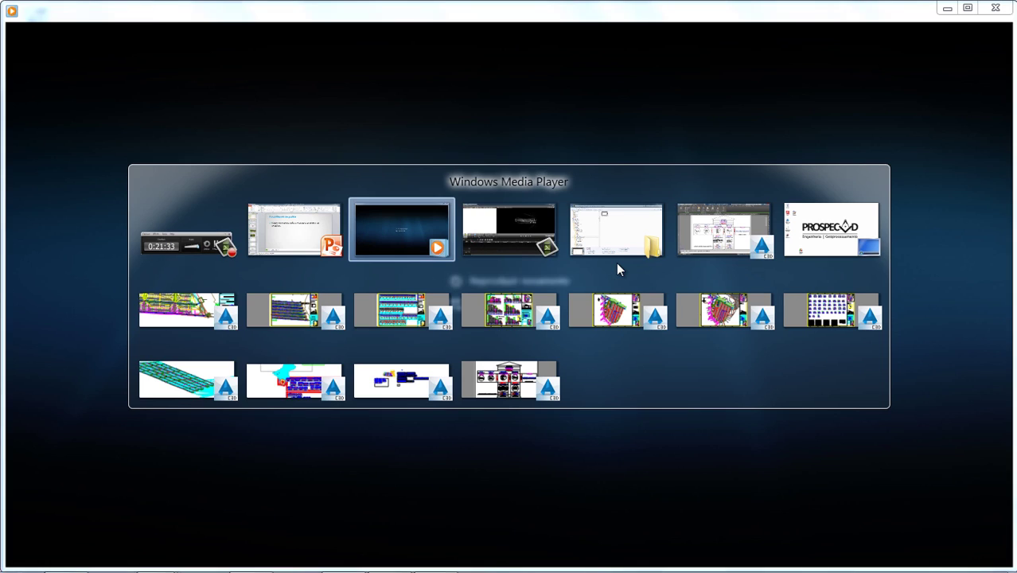
key(alt+Tab)
key(alt+Tab)
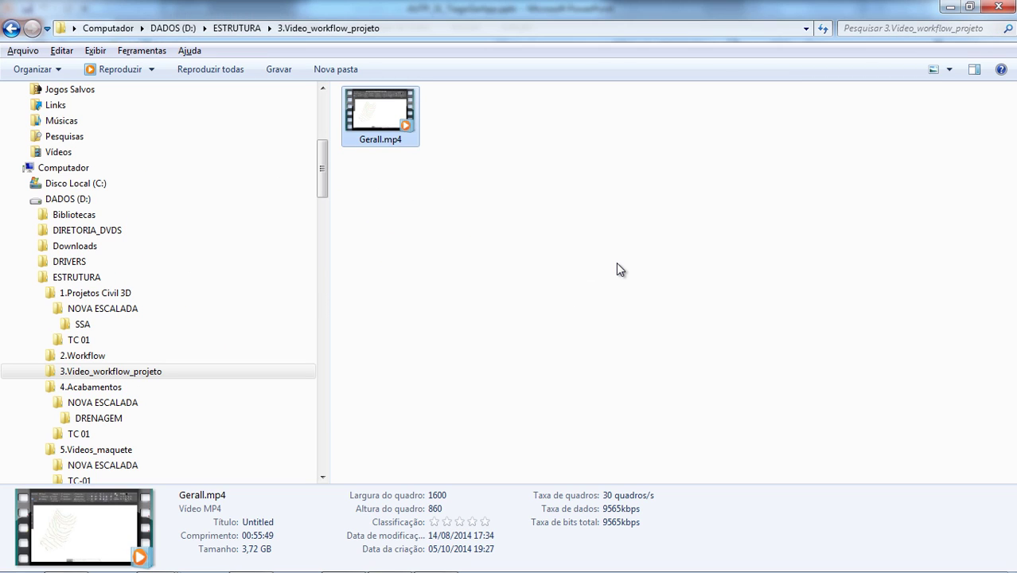
- Switch back to the PowerPoint presentation and start the slide show from slide 21, "Procedimento na prática"
key(alt+Tab)
key(alt+Tab)
key(alt+Tab)
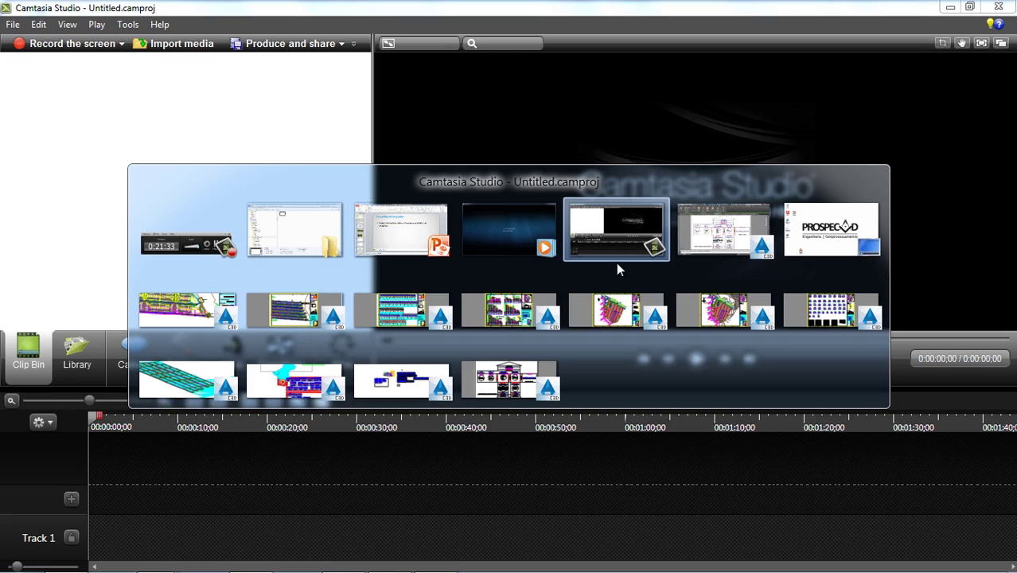
key(alt+Tab)
key(alt+Tab)
key(alt+Tab)
key(alt+Tab)
key(alt+Tab)
key(alt+Tab)
key(alt+Tab)
key(alt+Tab)
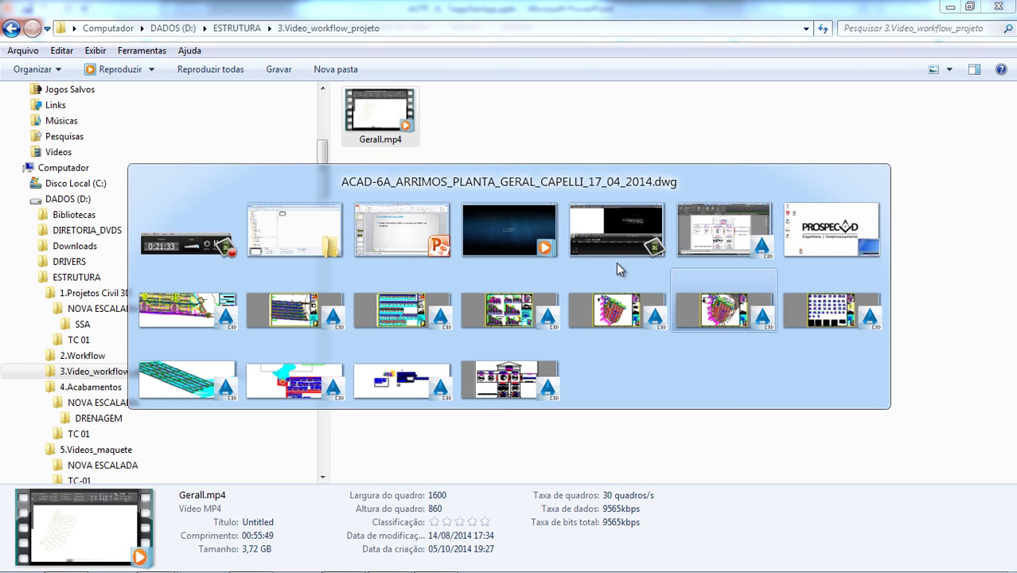
key(alt+Tab)
key(alt+Tab)
key(alt+Tab)
key(alt+Tab)
key(alt+Tab)
key(alt+Tab)
key(alt+Tab)
key(alt+Tab)
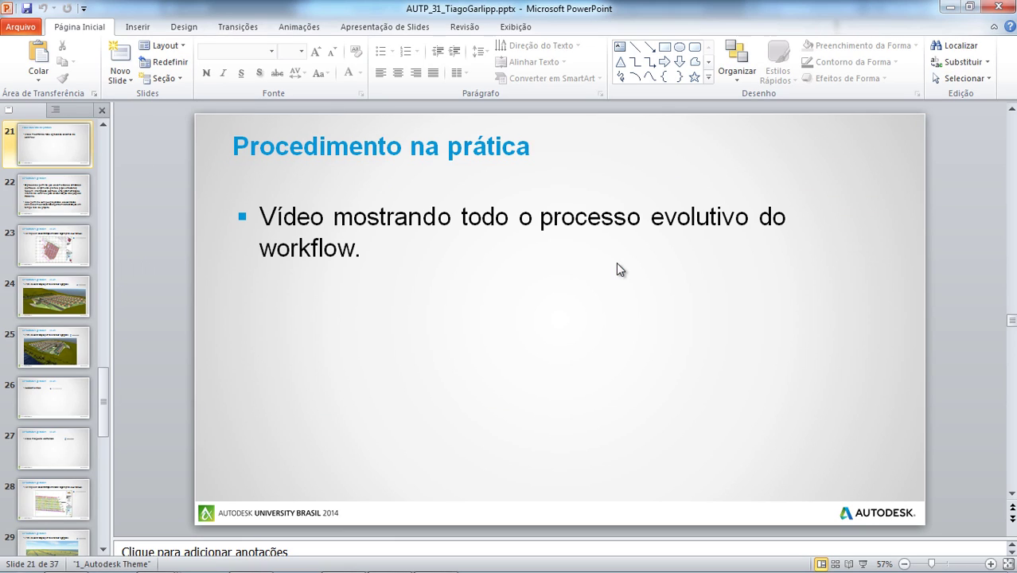
click(864, 563)
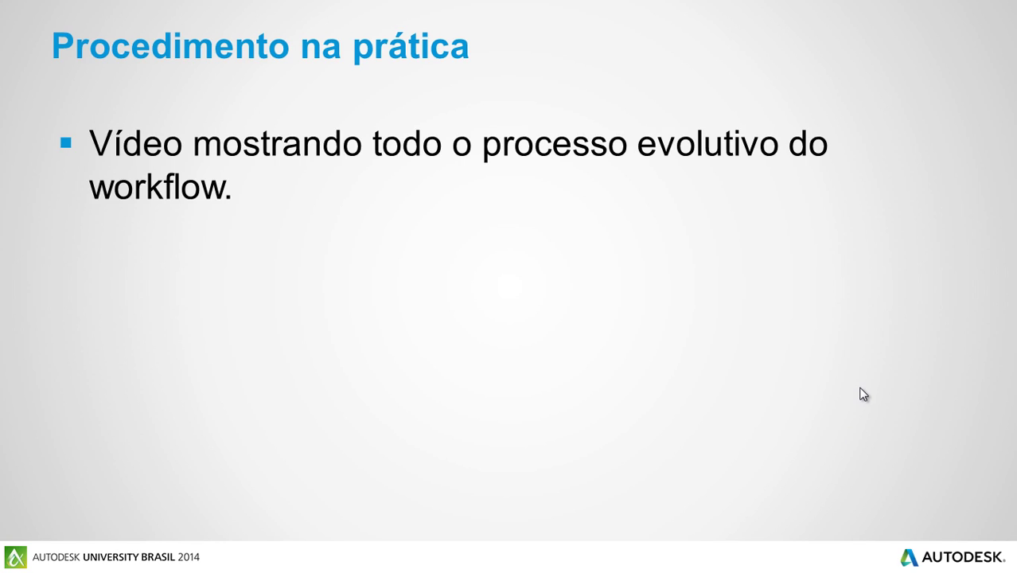